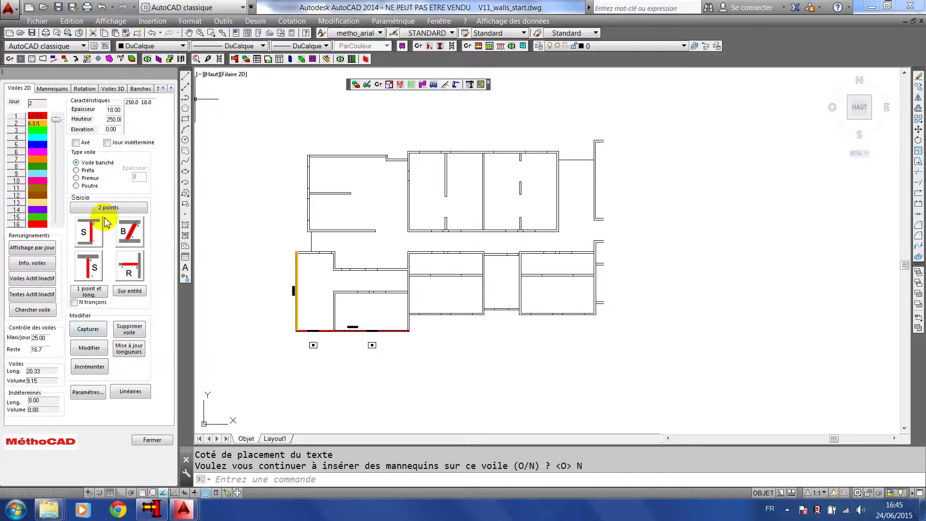
Step: Set the formwork panel type to manufacturer OUTINORD_B8000 with height 280 and length 250
click(141, 88)
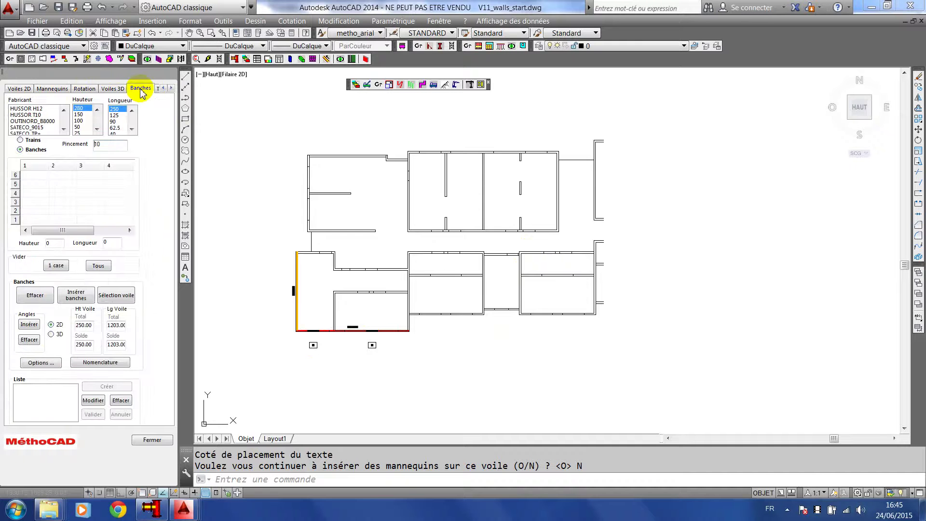
click(42, 121)
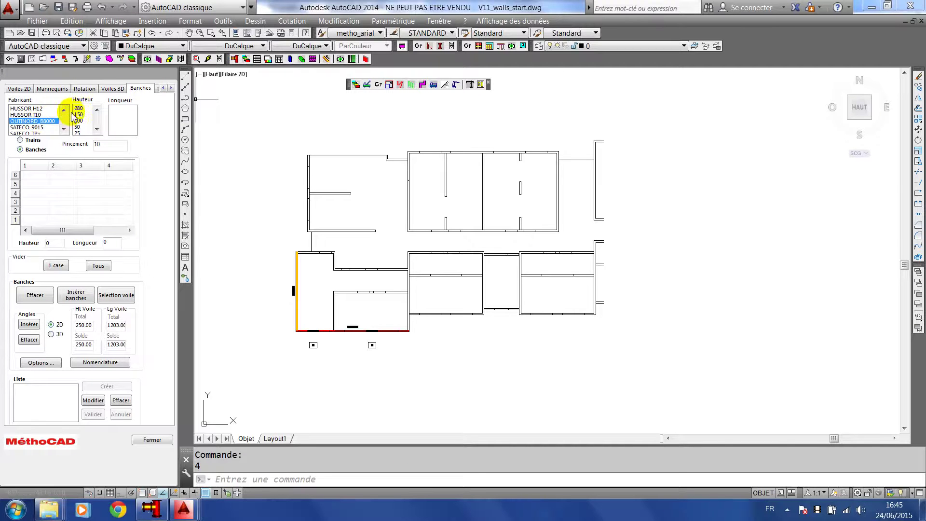
click(64, 130)
click(64, 130)
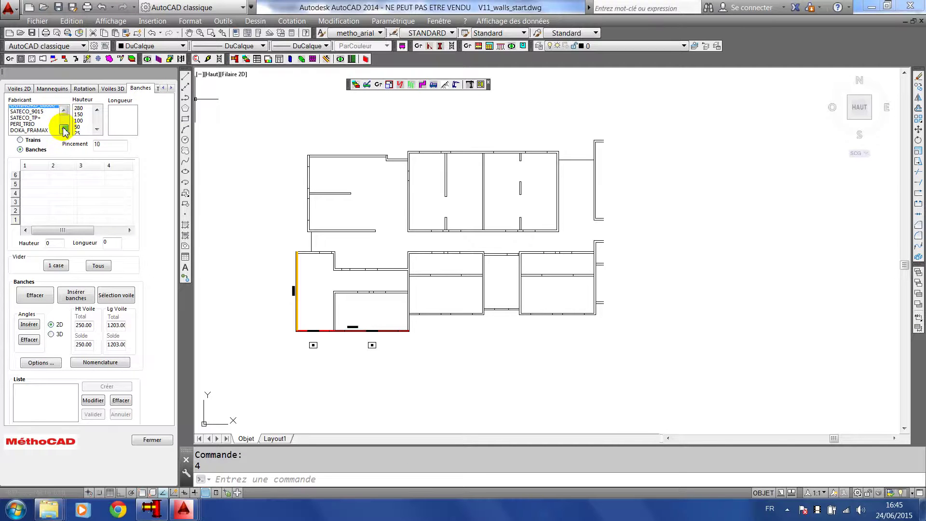
click(64, 129)
click(64, 111)
click(65, 111)
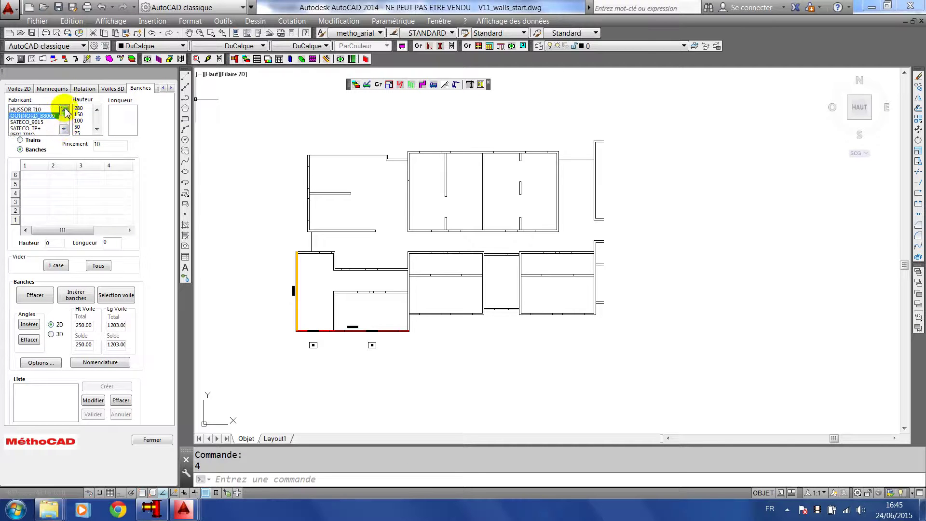
click(64, 112)
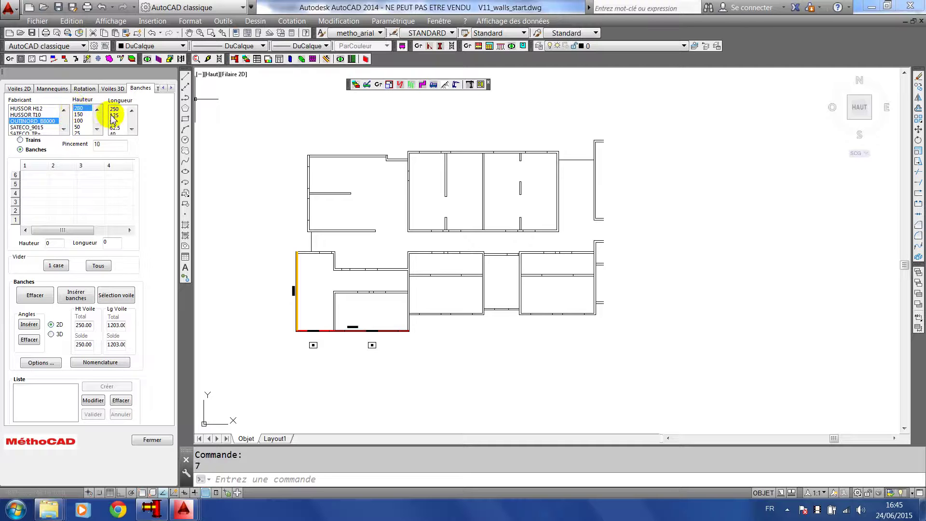
Step: Lay out five 280 x 250 formwork panels in the first row along the red horizontal wall and insert them
click(118, 296)
click(350, 347)
click(355, 301)
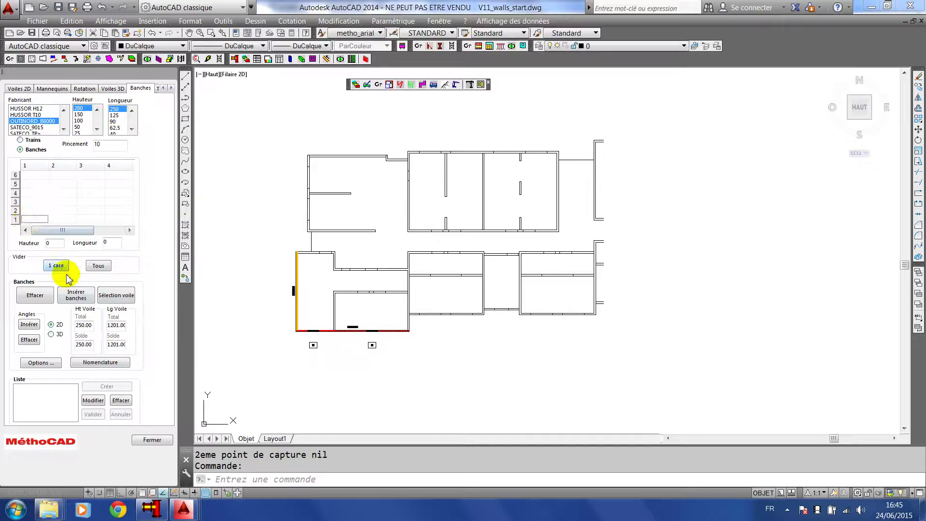
click(39, 219)
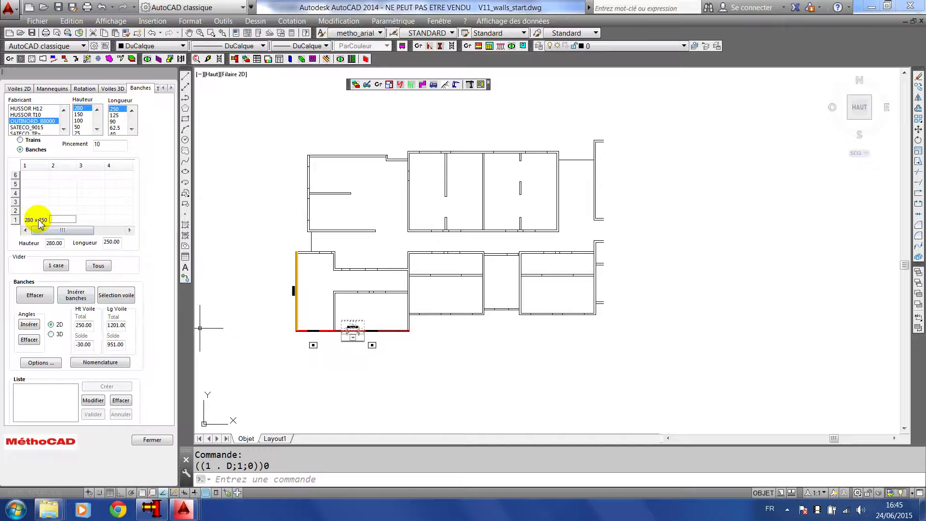
scroll(320, 352, up, 4)
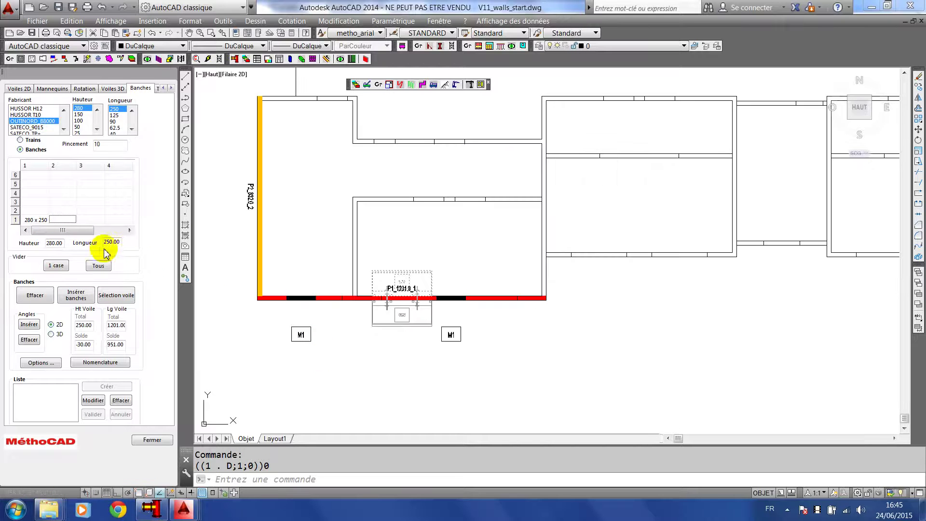
click(63, 220)
click(90, 219)
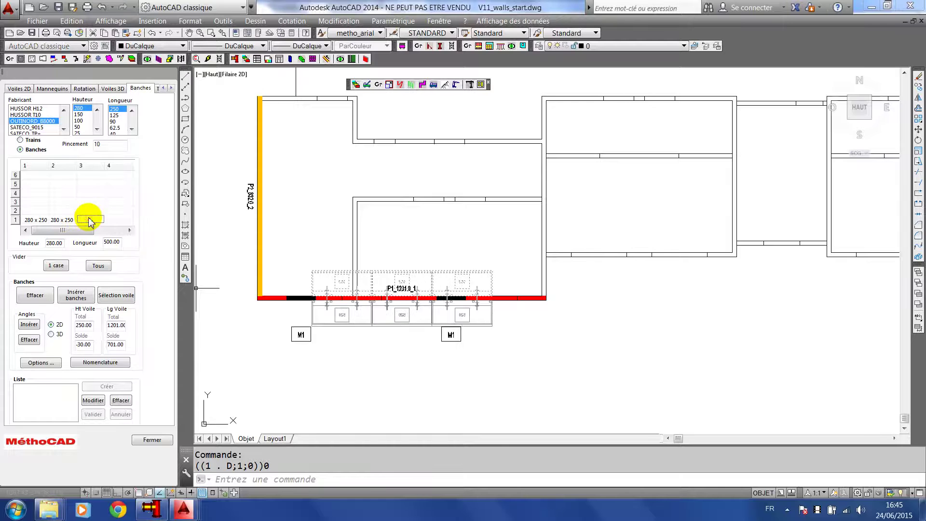
click(117, 221)
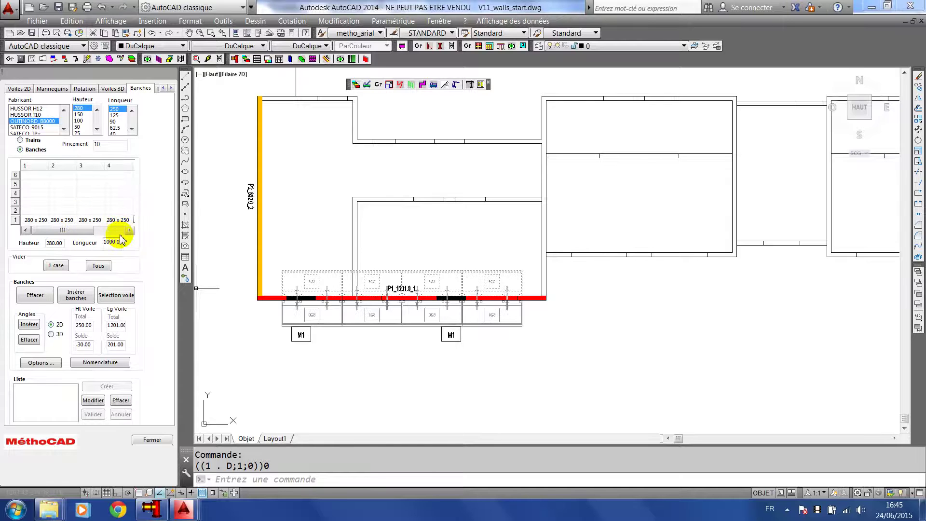
click(129, 231)
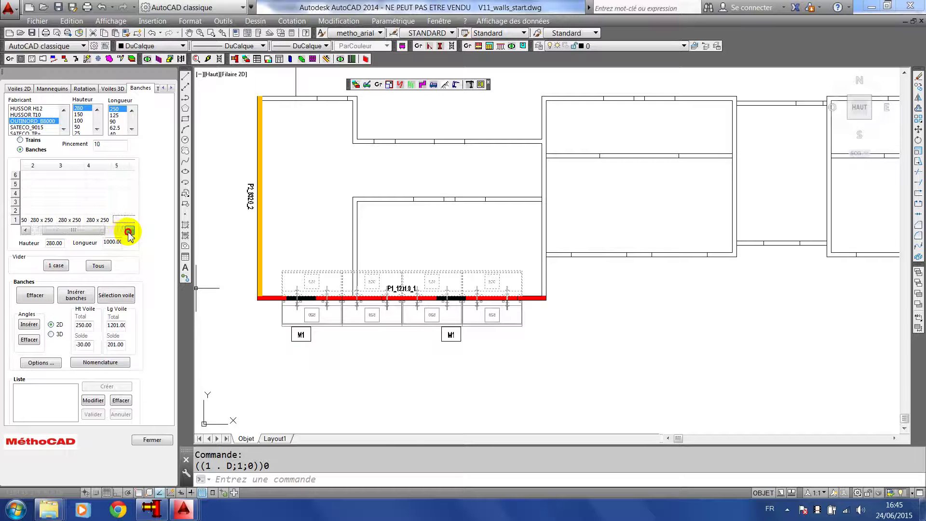
click(127, 221)
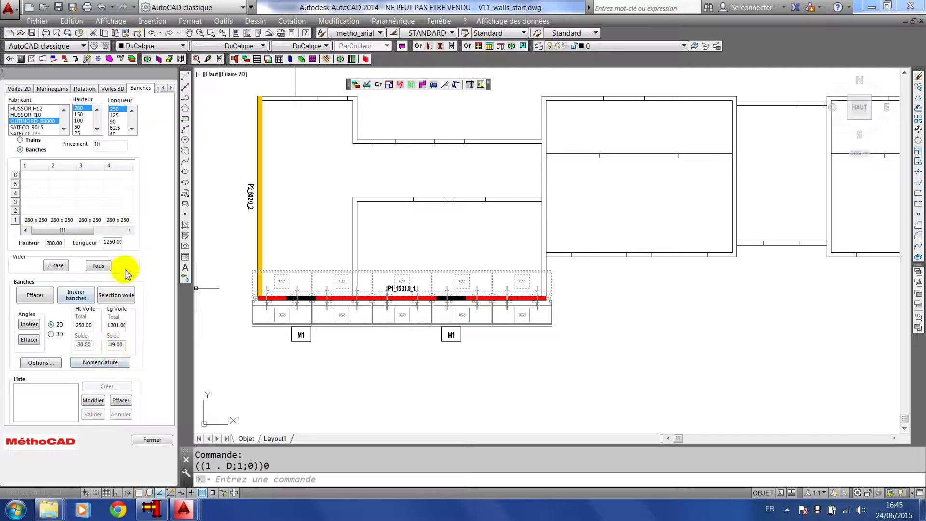
click(76, 296)
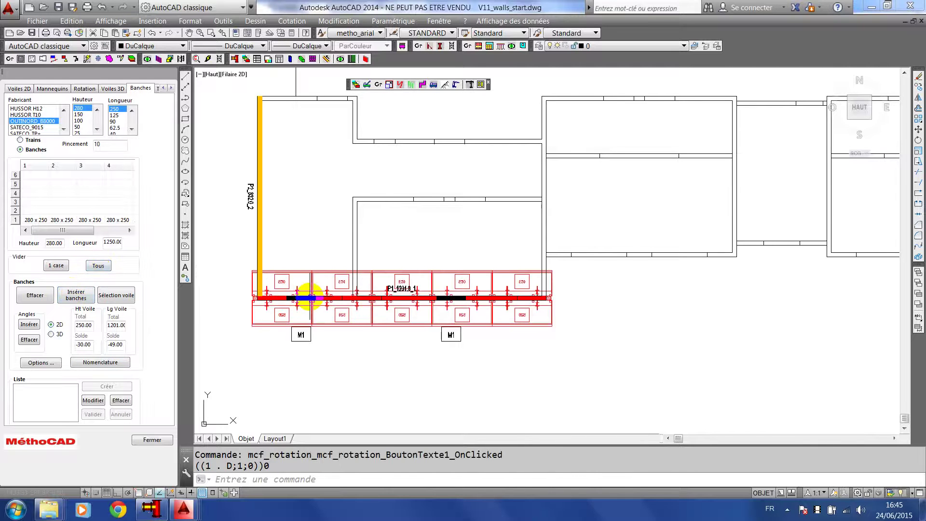
Step: Target the yellow vertical wall for formwork and remove two panels, leaving three 280 x 250 panels in its layout
scroll(306, 295, down, 2)
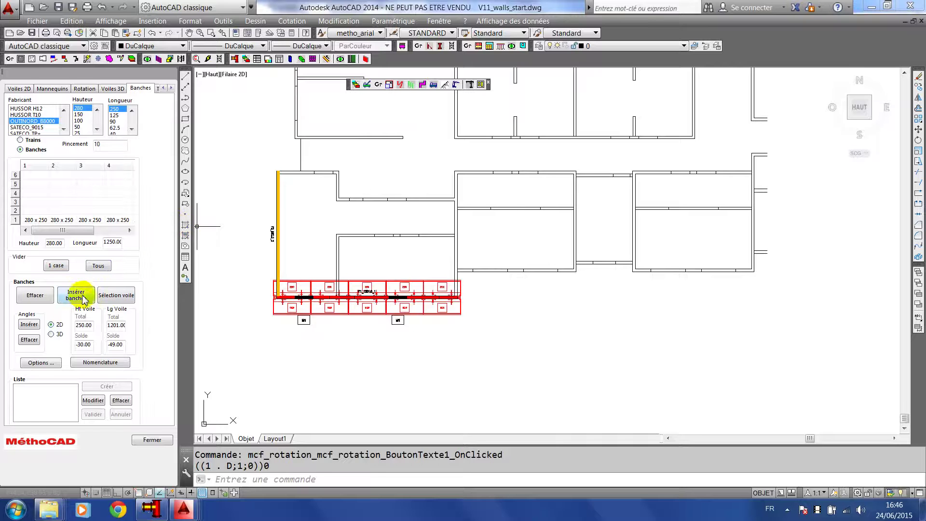
click(118, 297)
click(242, 248)
click(302, 233)
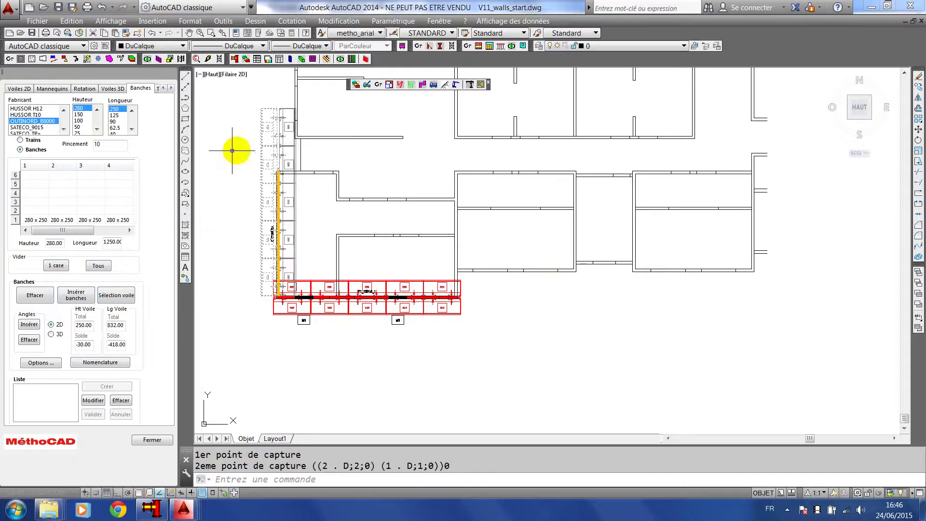
drag(89, 233, 135, 231)
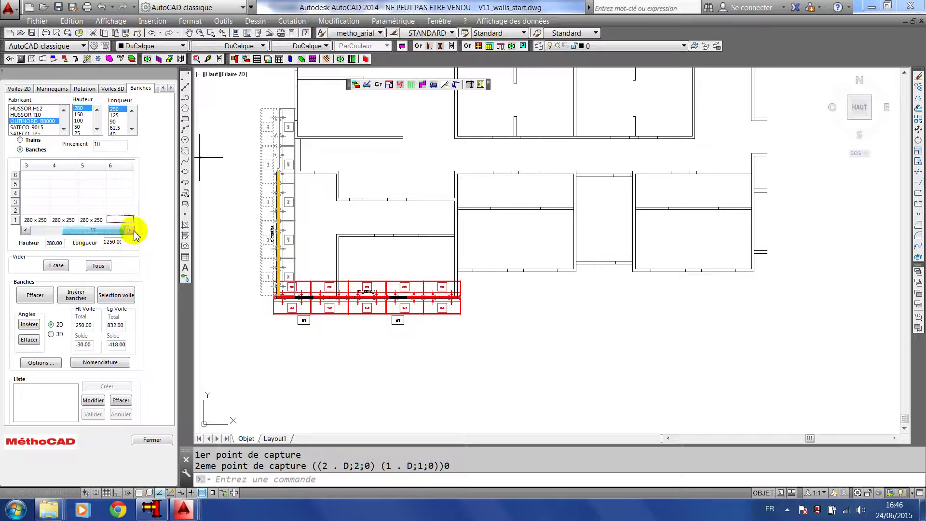
click(93, 220)
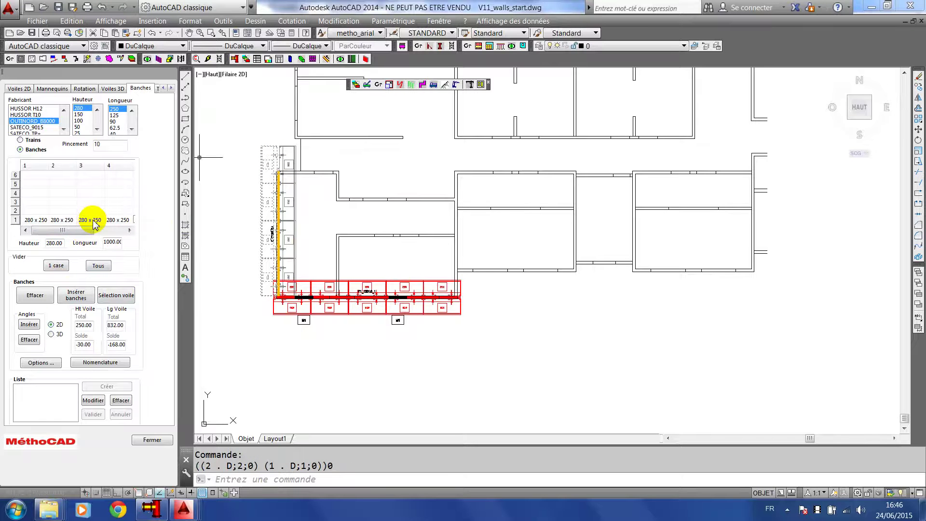
drag(84, 232, 131, 232)
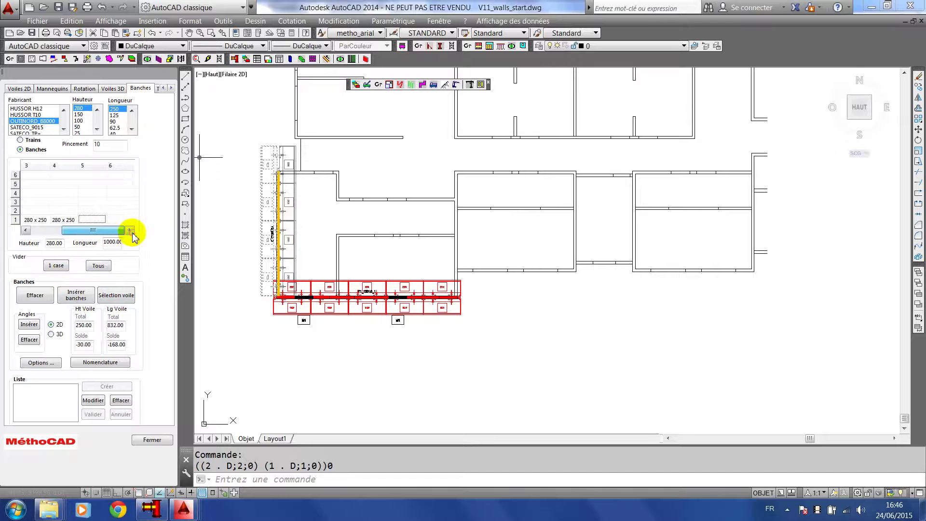
click(70, 221)
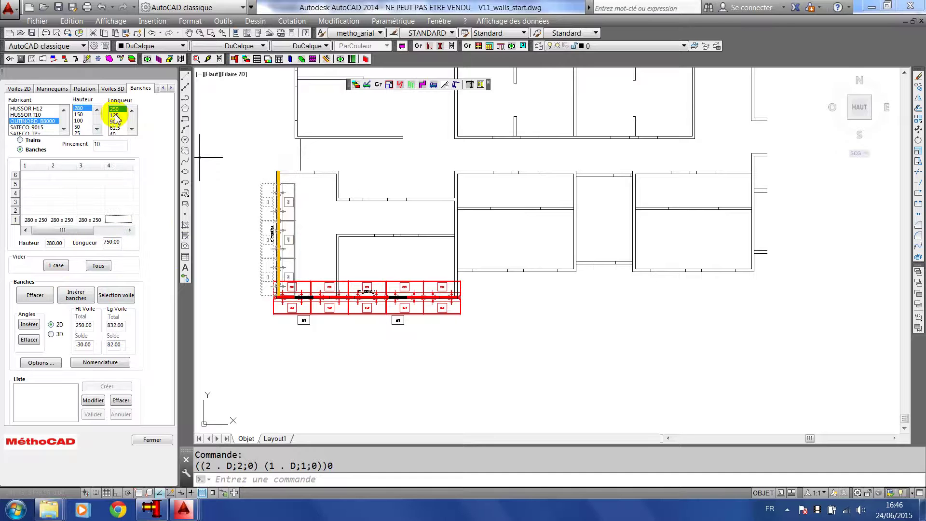
Step: Add a 280 x 125 panel as the fourth in the yellow wall's row and insert the formwork
click(116, 116)
click(121, 219)
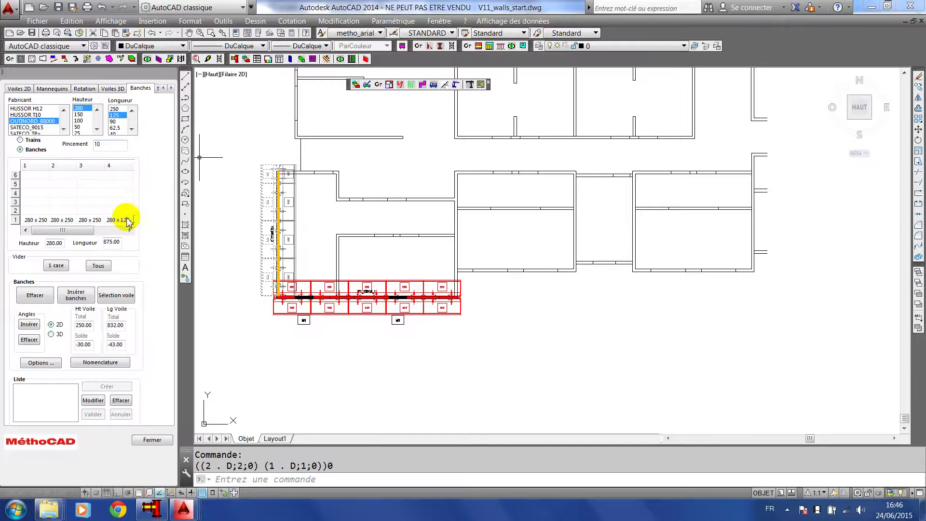
scroll(268, 169, up, 5)
scroll(269, 174, down, 5)
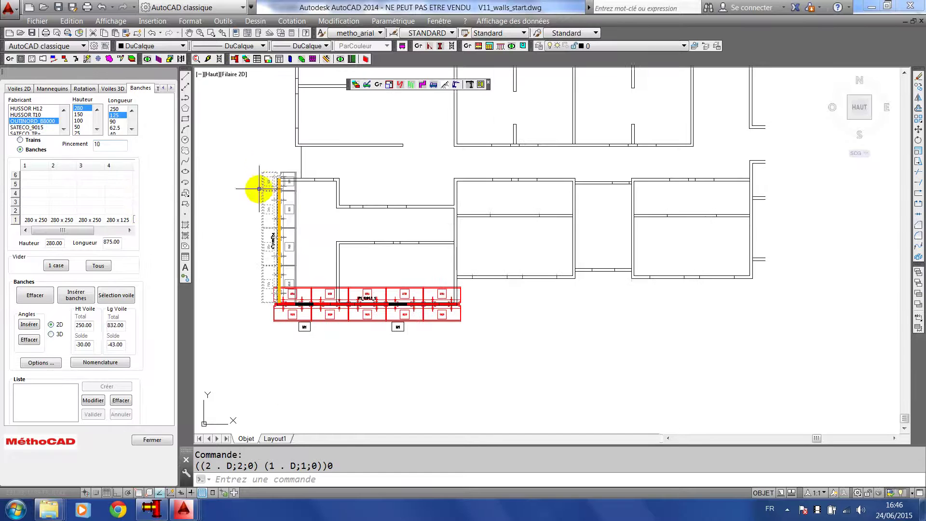
click(75, 295)
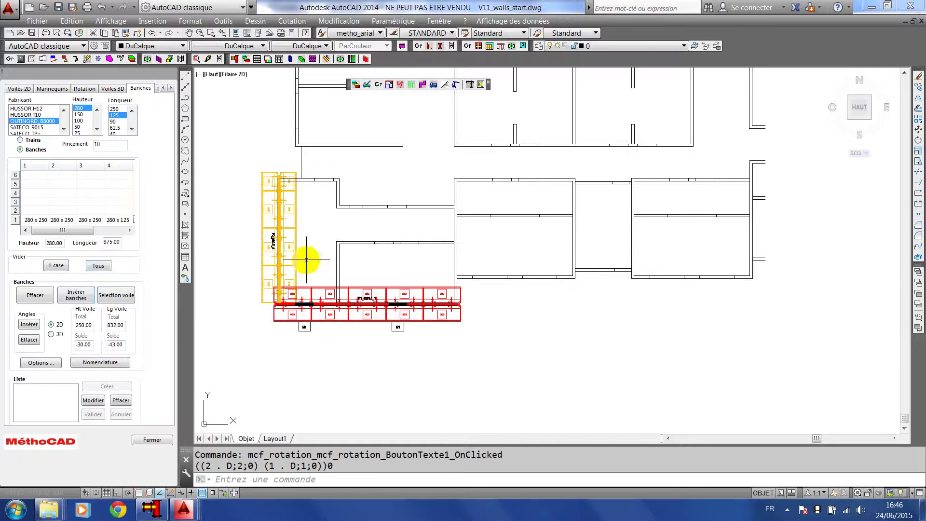
Step: Switch the yellow wall's formwork to 3D representation and orbit the plan to a perspective-like oblique view
middle_drag(314, 240, 341, 243)
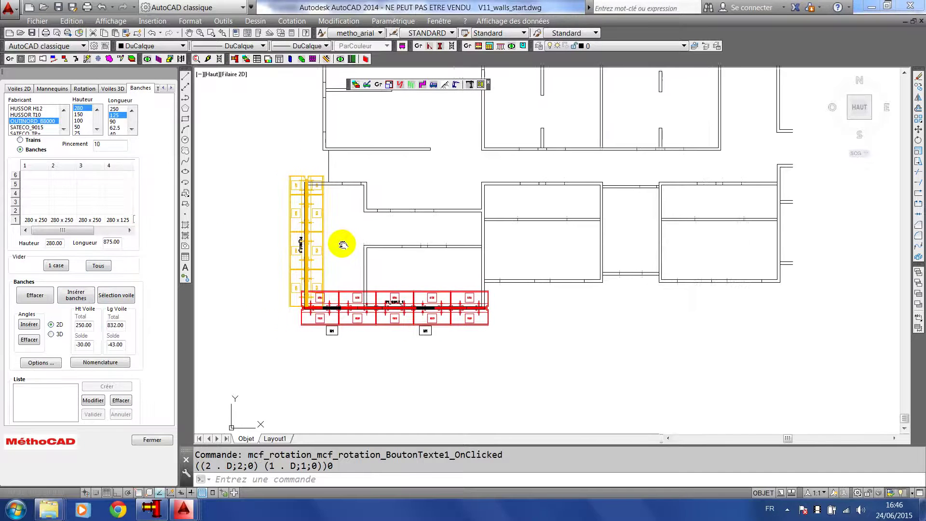
scroll(354, 239, up, 2)
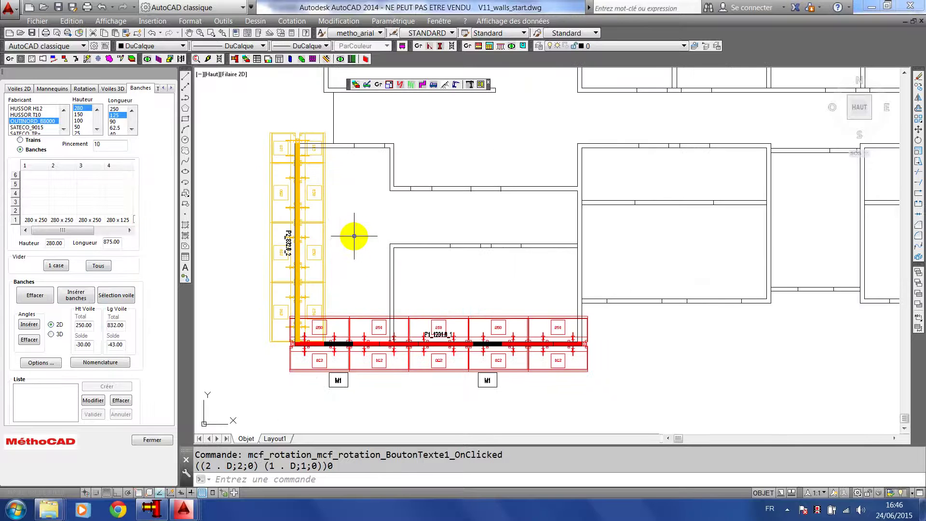
click(51, 333)
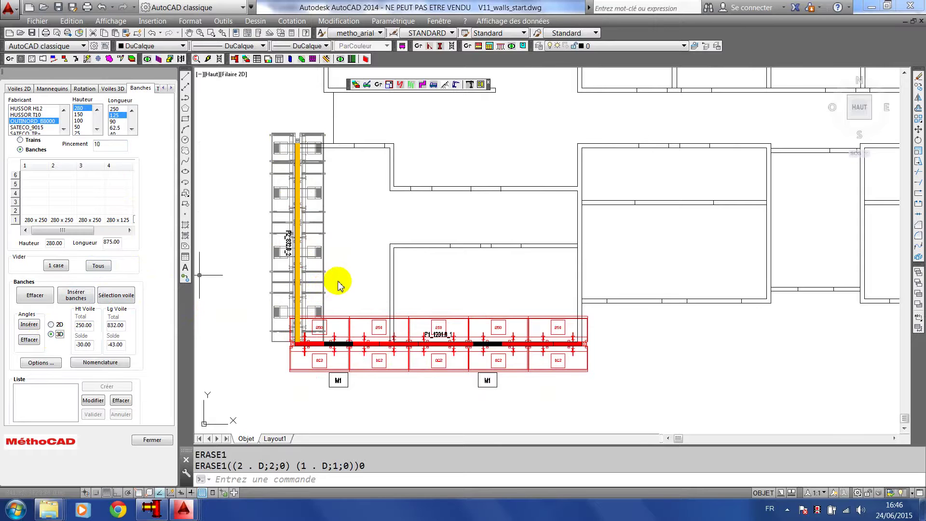
mouse_move(324, 275)
shift+middle_down()
mouse_move(322, 246)
mouse_move(254, 217)
mouse_move(347, 186)
mouse_move(374, 166)
mouse_move(337, 235)
mouse_move(324, 310)
shift+middle_up()
scroll(348, 219, up, 2)
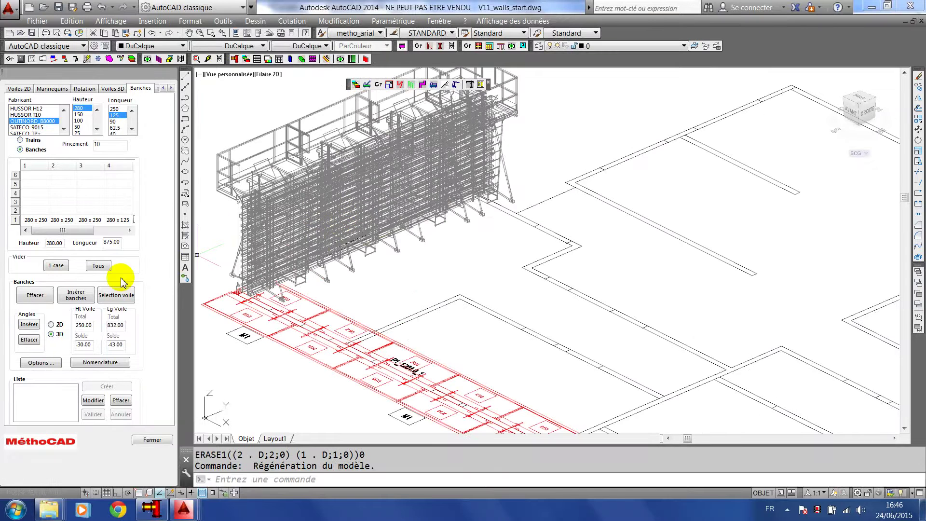
Step: Apply the shaded 3D display (Ombrage) and inspect the formwork panels up close
click(85, 89)
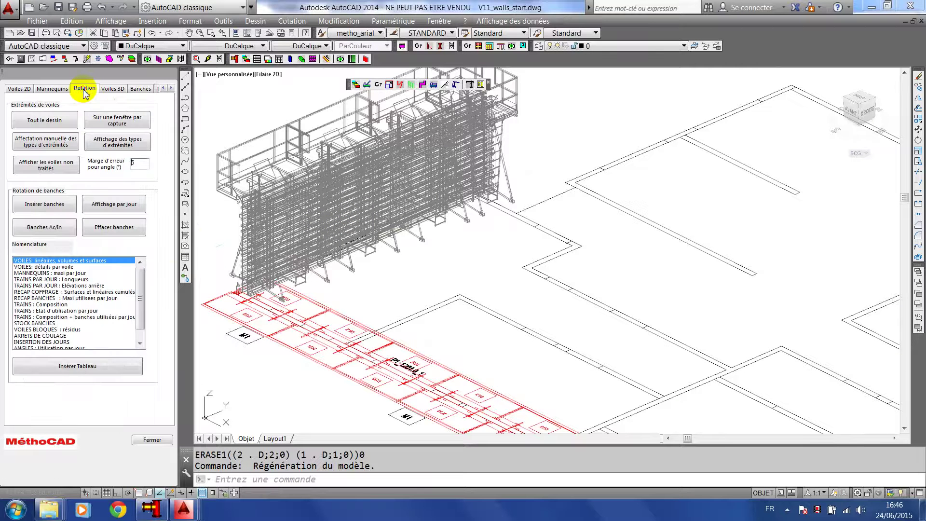
click(125, 88)
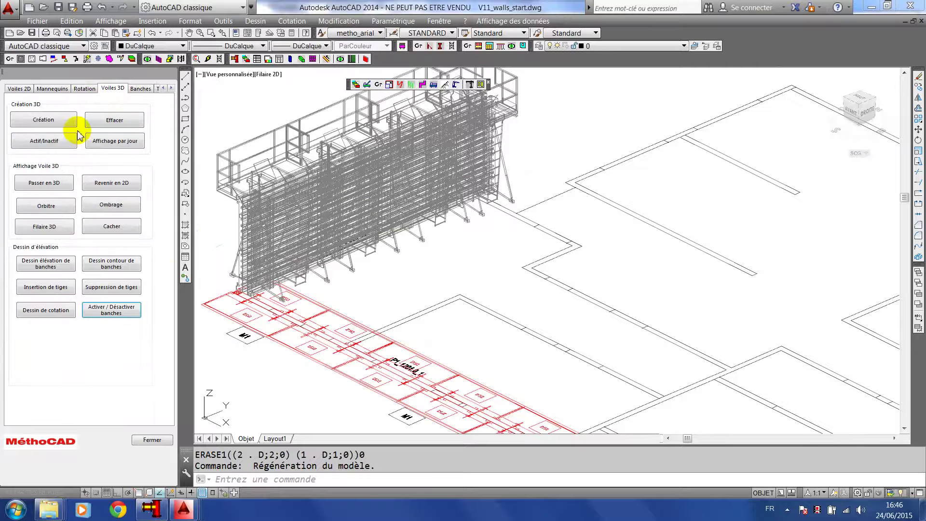
click(111, 205)
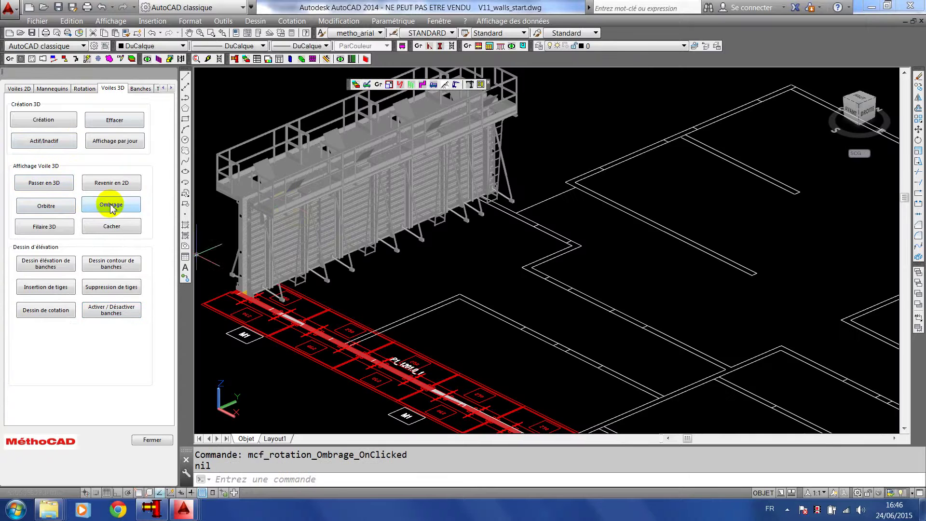
scroll(284, 201, up, 4)
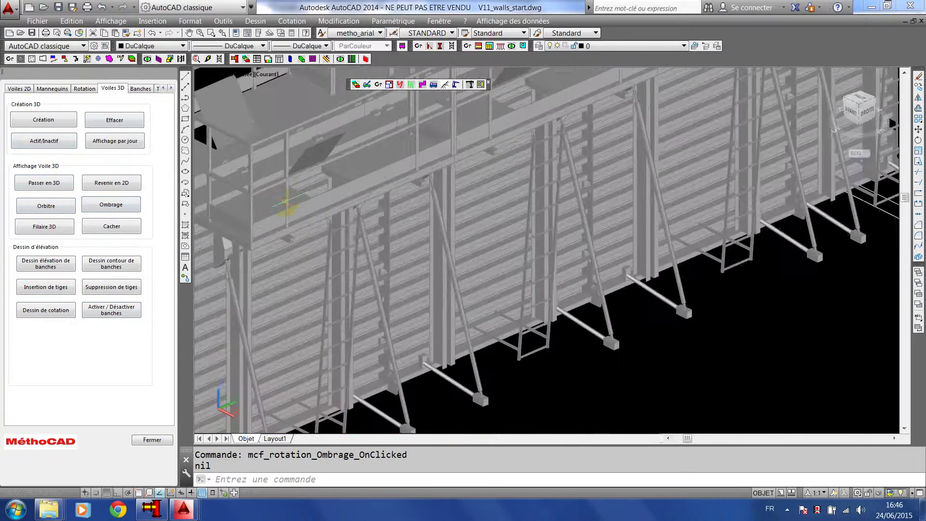
scroll(284, 202, down, 3)
scroll(335, 208, down, 4)
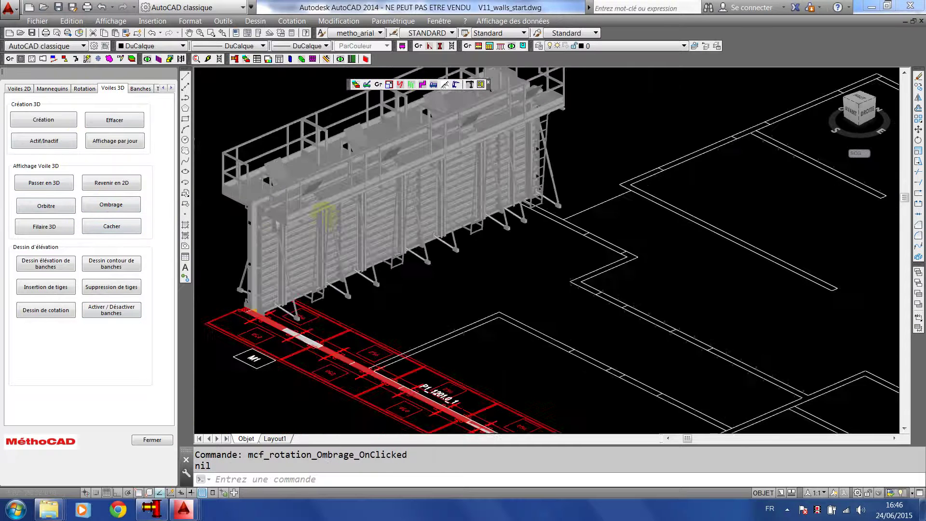
Step: Insert the 3D formwork panels on the yellow wall and inspect them
click(138, 88)
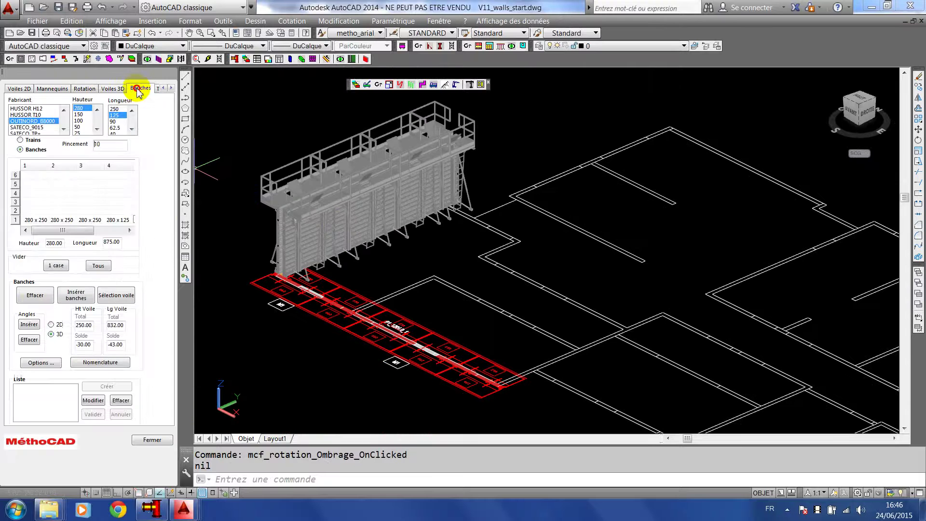
click(76, 294)
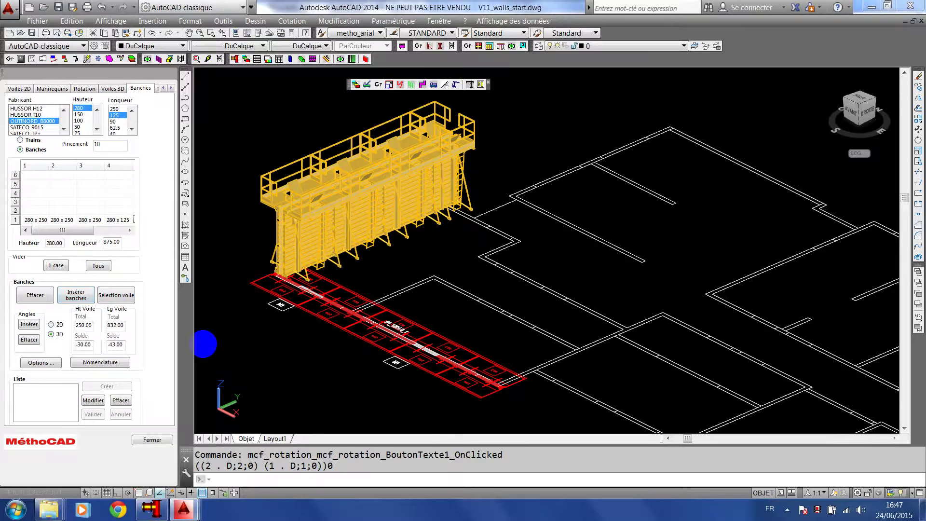
scroll(291, 234, up, 6)
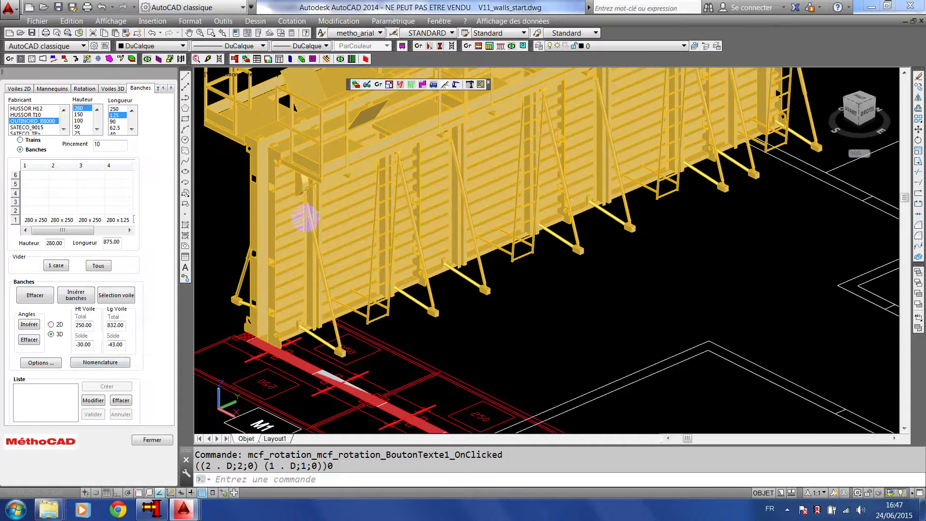
scroll(394, 239, down, 5)
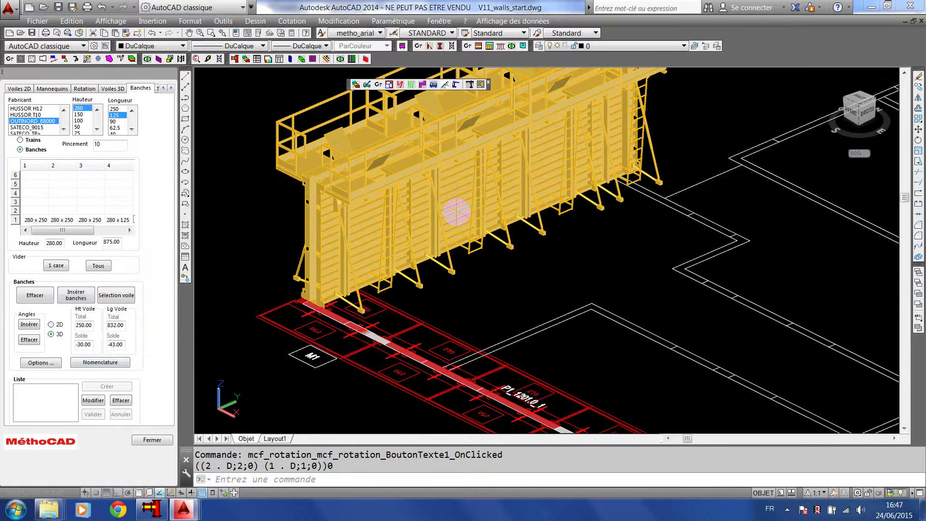
Step: Return the plan from the shaded 3D display to the 2D top view
middle_drag(455, 208, 432, 270)
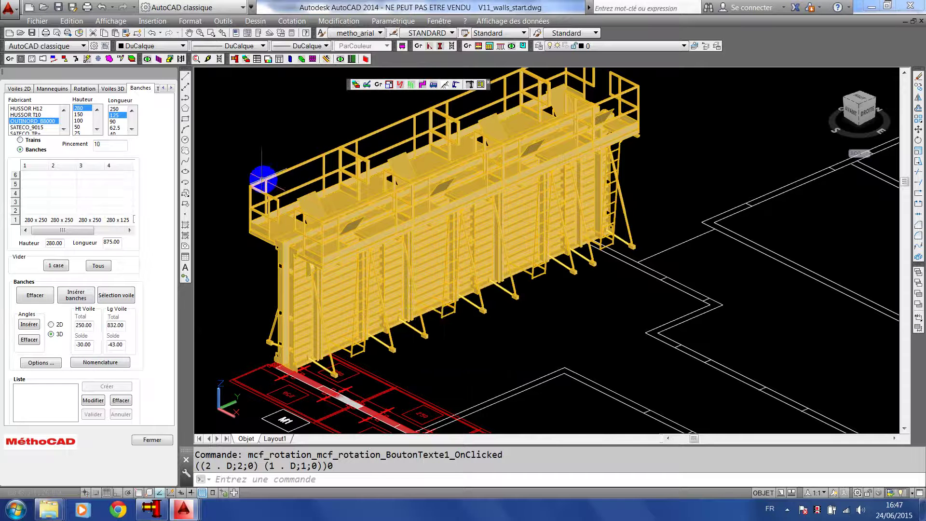
click(110, 88)
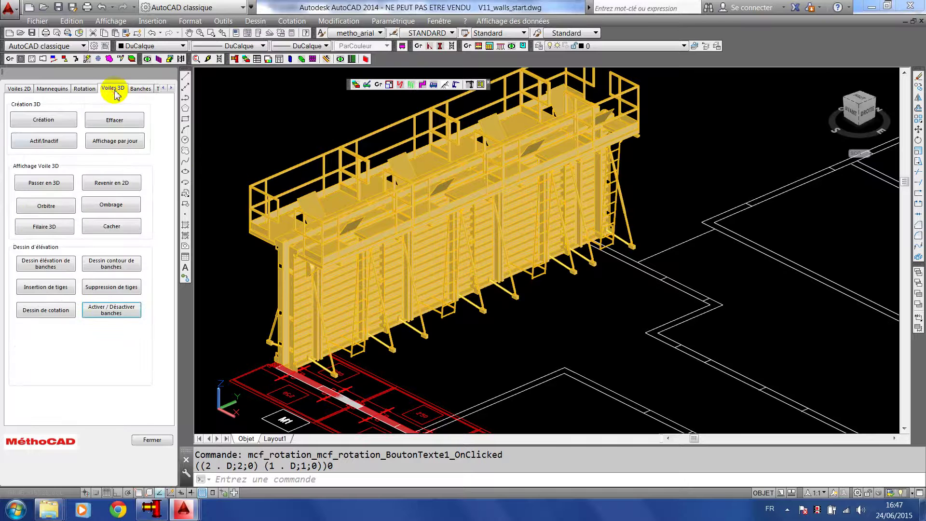
click(106, 182)
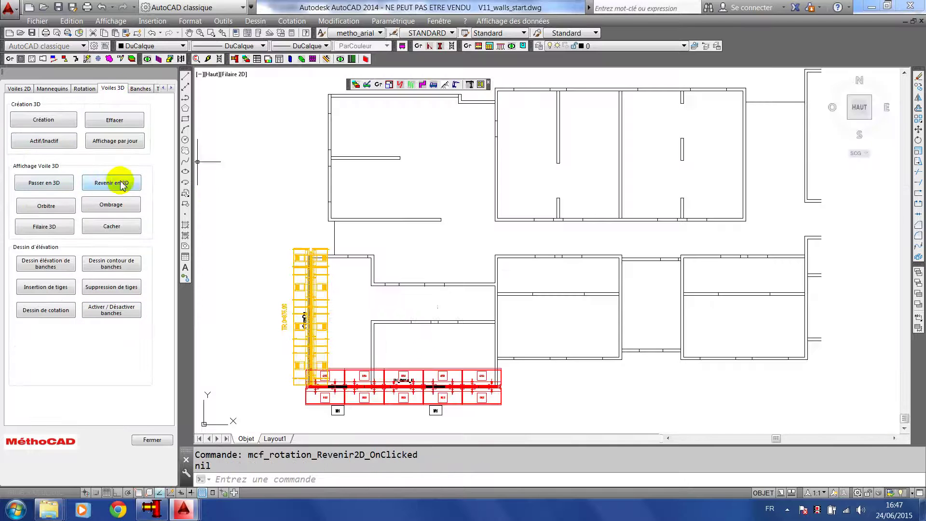
Step: Draw the elevation of the red wall's formwork along a horizontal line in the empty area below the plan, with Ortho on
middle_drag(436, 367, 452, 213)
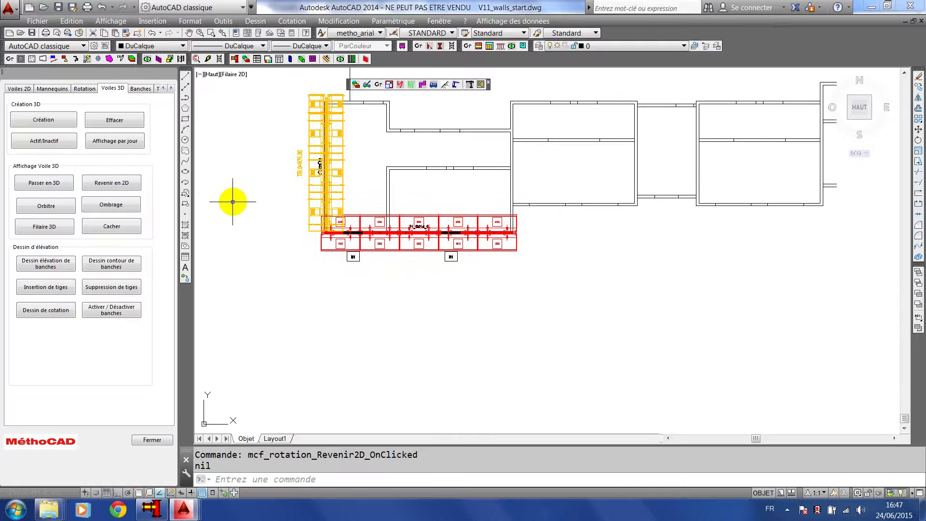
click(59, 267)
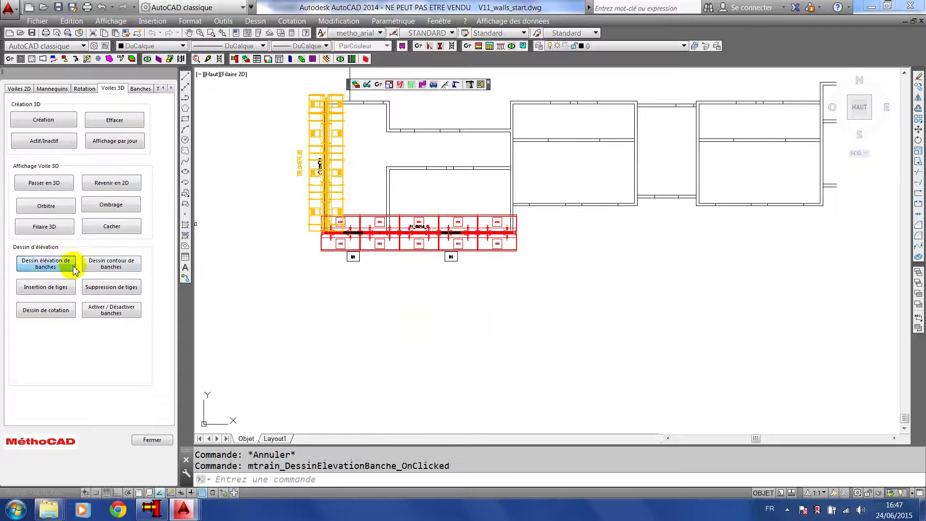
click(331, 250)
click(341, 411)
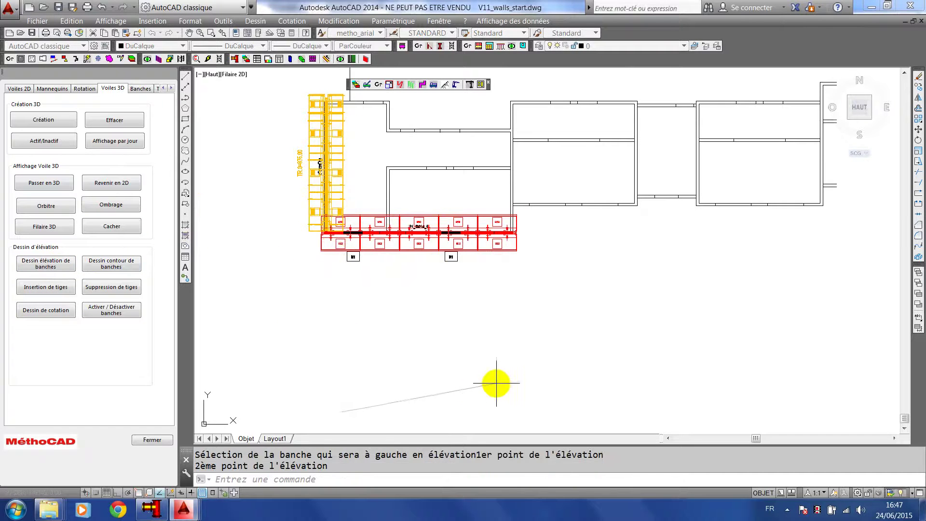
key(F8)
click(561, 408)
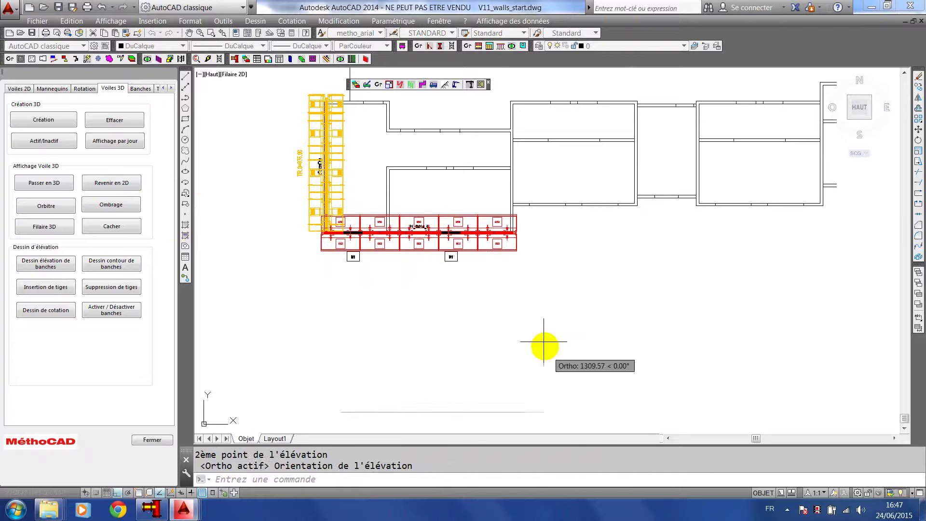
text(0)
key(Return)
scroll(487, 373, up, 5)
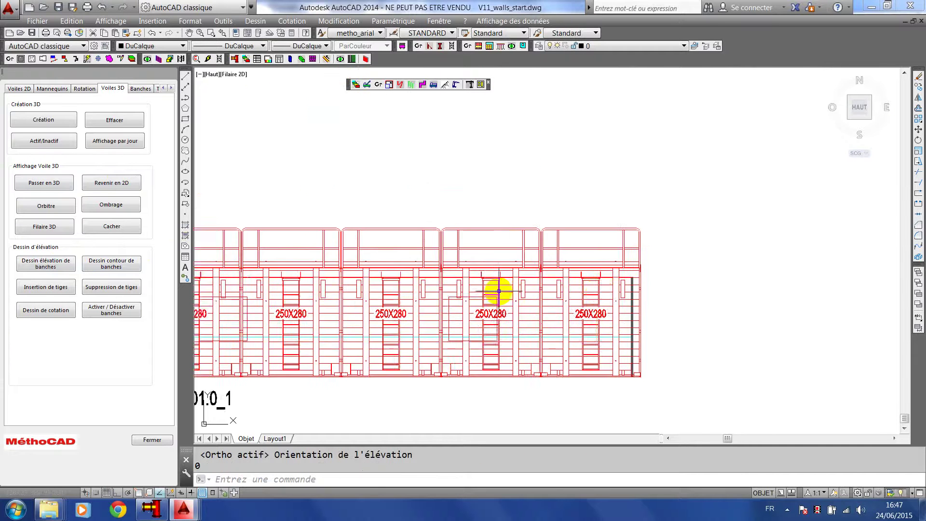
middle_drag(500, 292, 604, 247)
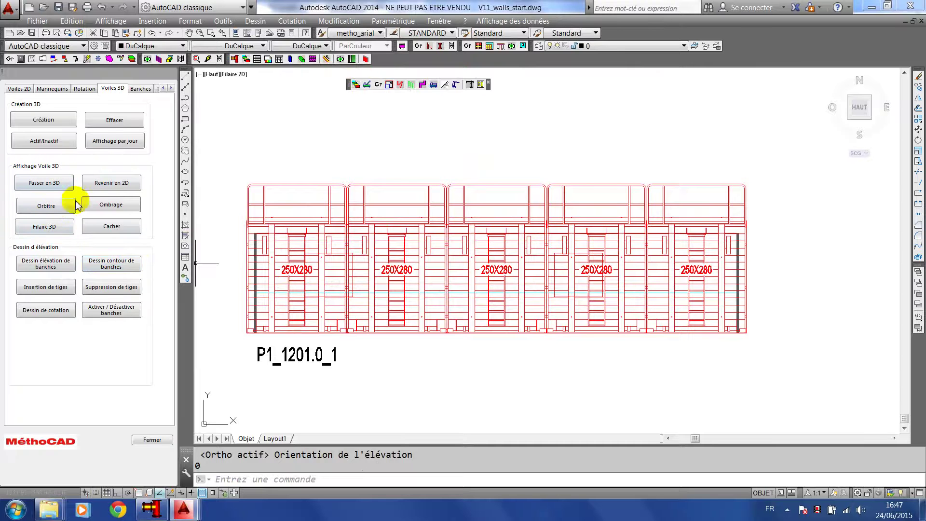
Step: Draw the contours of all five 250X280 panels in the elevation
click(121, 270)
click(244, 169)
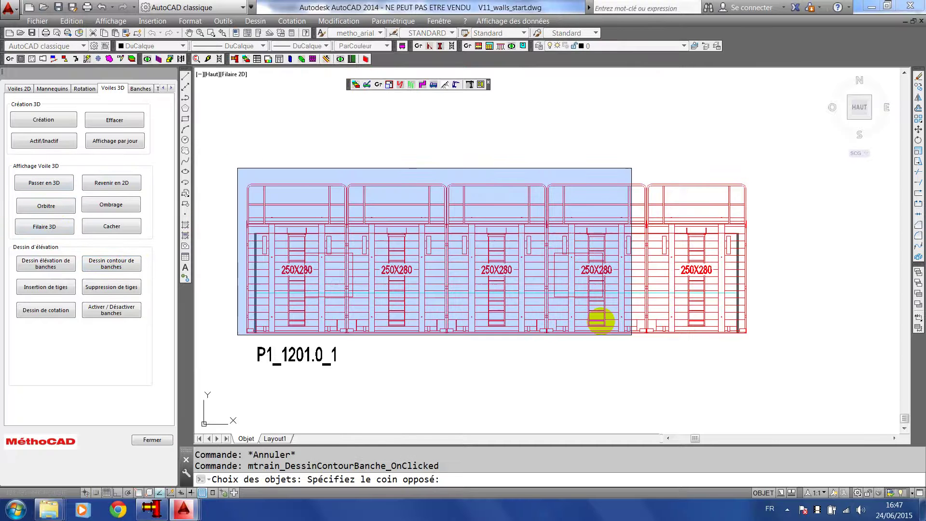
click(795, 380)
key(Return)
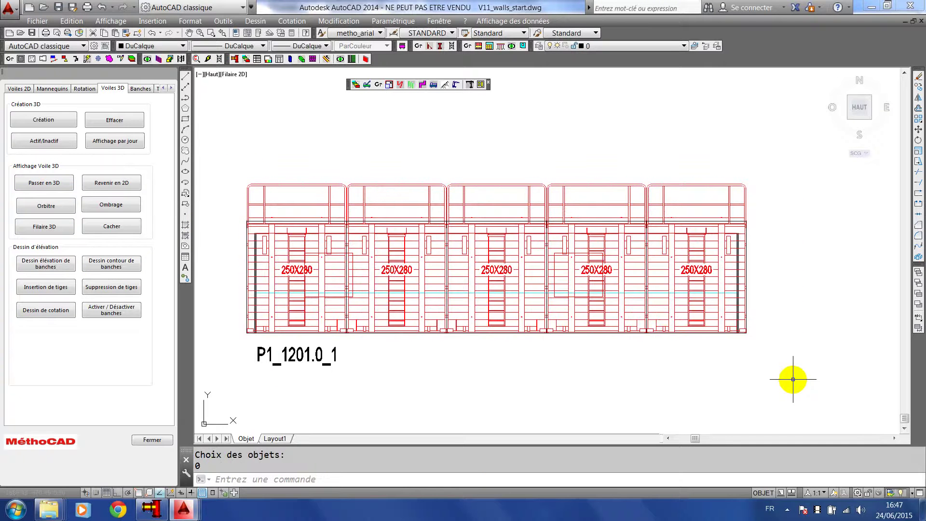
Step: Insert tie rods with diameter 10 in all five panels of the elevation
click(44, 288)
click(230, 171)
click(843, 391)
key(Return)
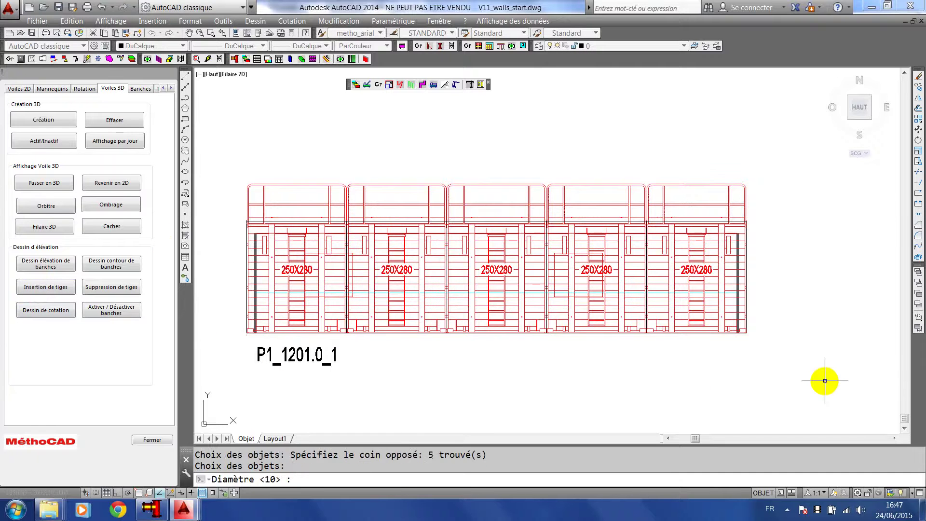
key(Return)
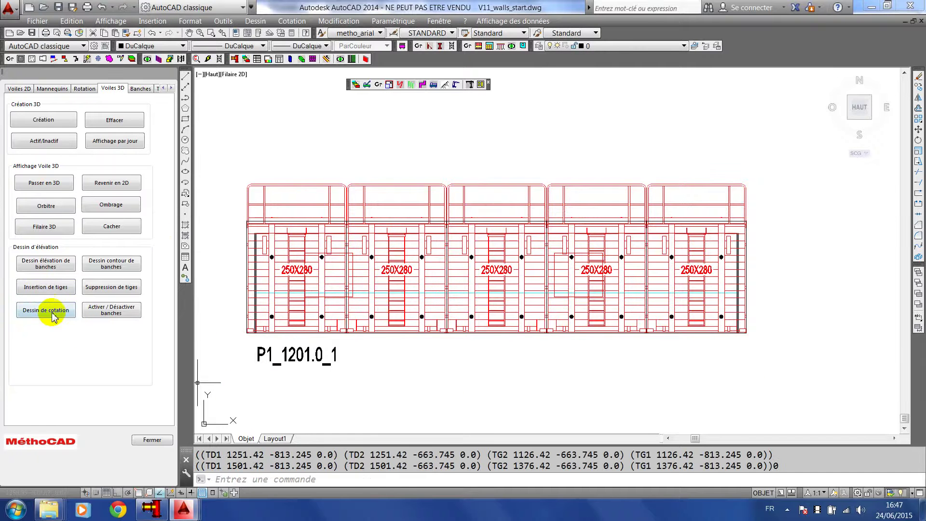
Step: Dimension the tie rods of all five panels, with horizontal dimensions below the elevation and the vertical one to its left
click(46, 310)
click(231, 157)
click(836, 402)
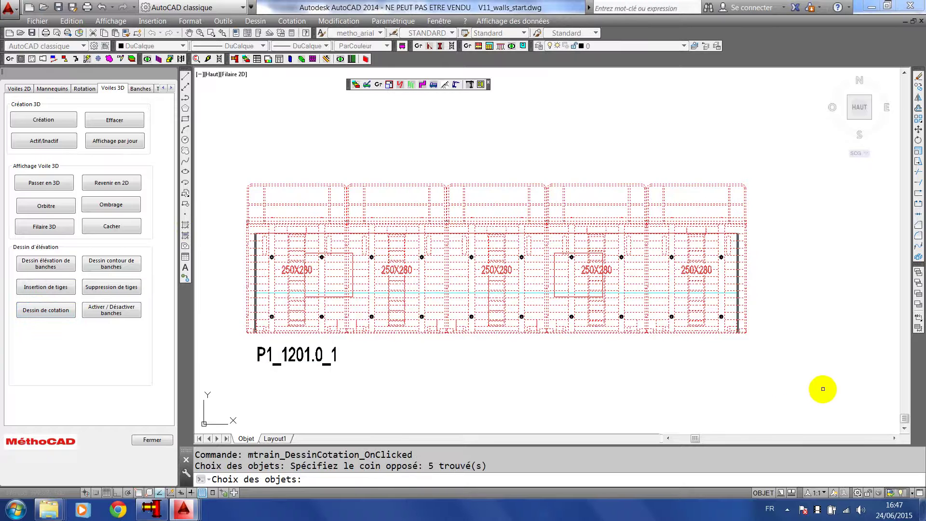
key(Return)
click(578, 402)
click(224, 269)
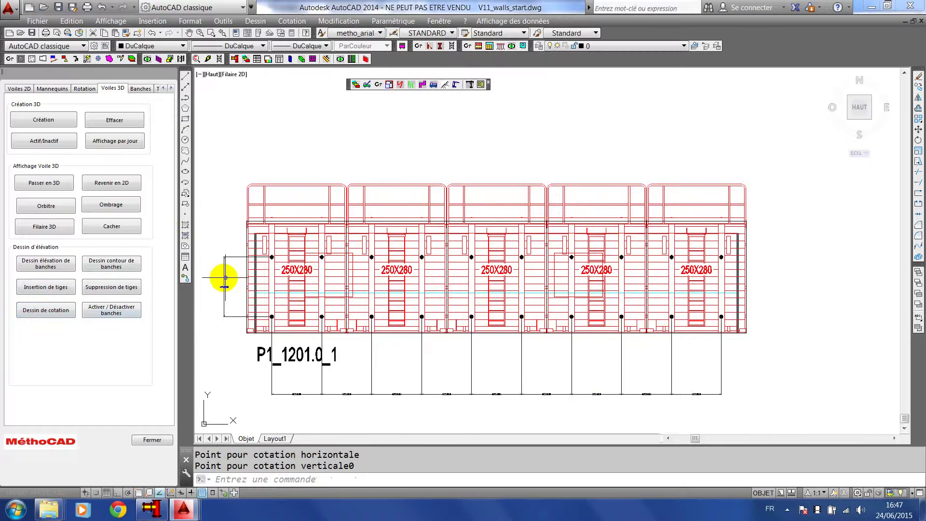
Step: Deactivate the detailed panels in the elevation and check the wall outline, panel contours and two openings by selecting them
click(116, 310)
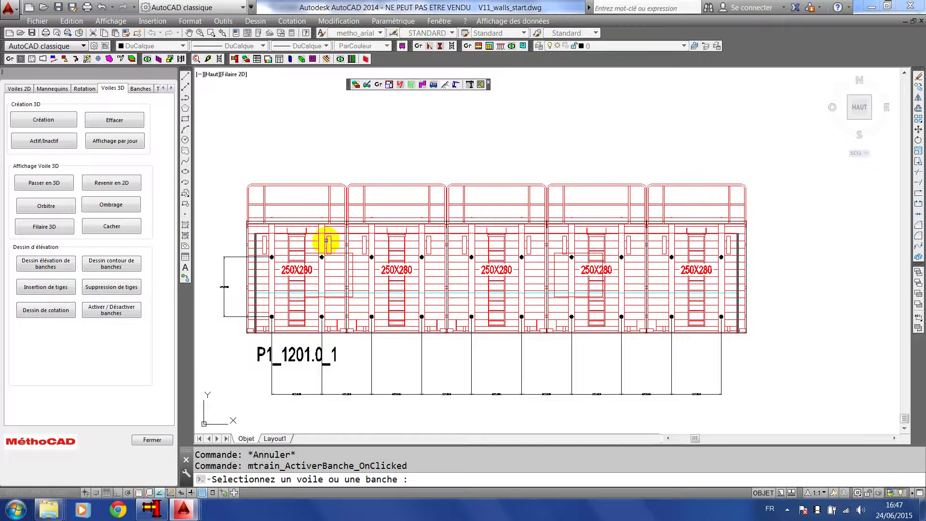
click(332, 239)
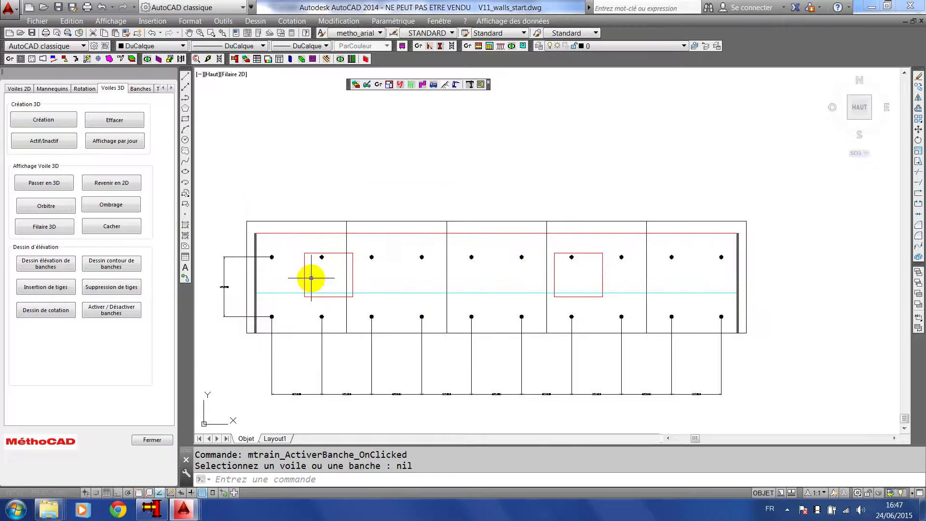
click(311, 232)
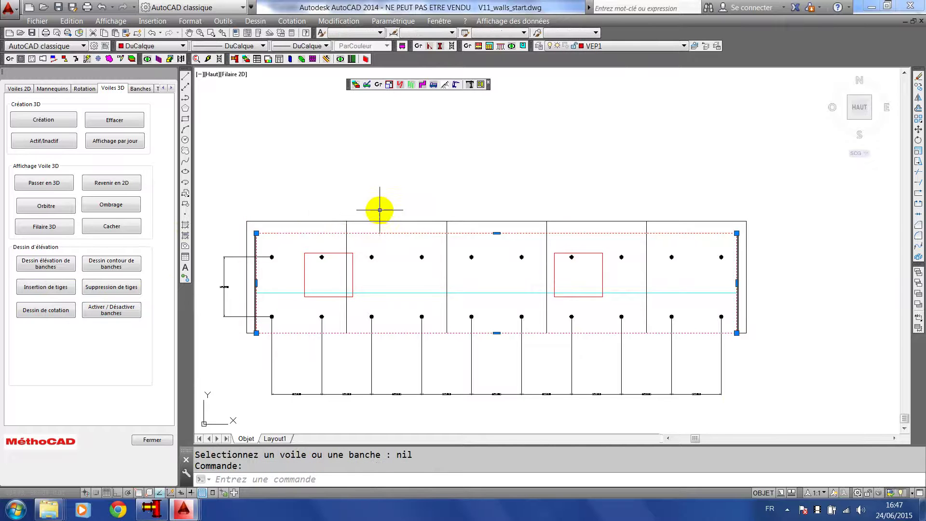
click(385, 221)
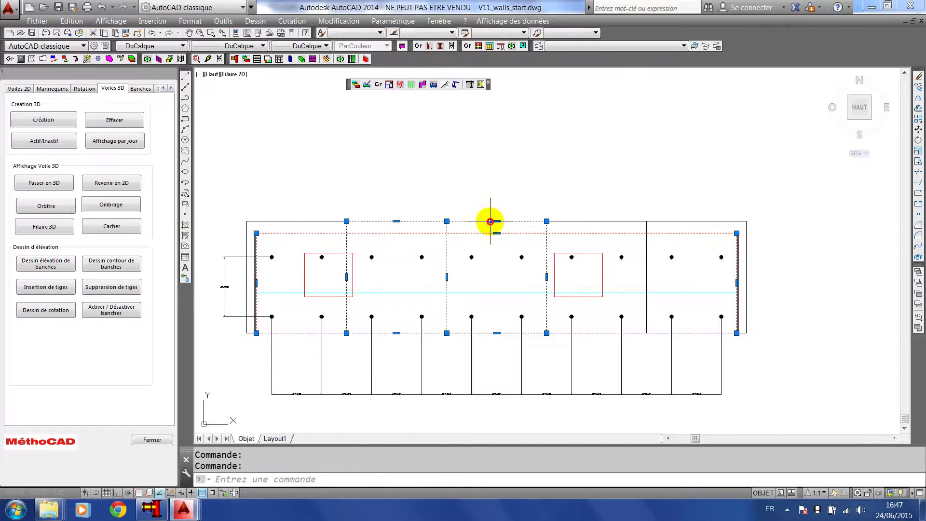
key(Escape)
click(589, 253)
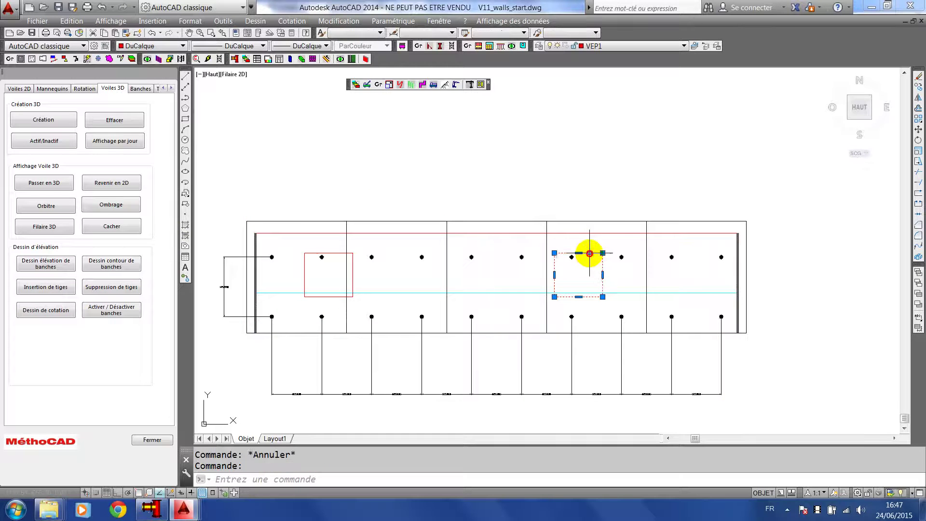
click(326, 251)
click(328, 252)
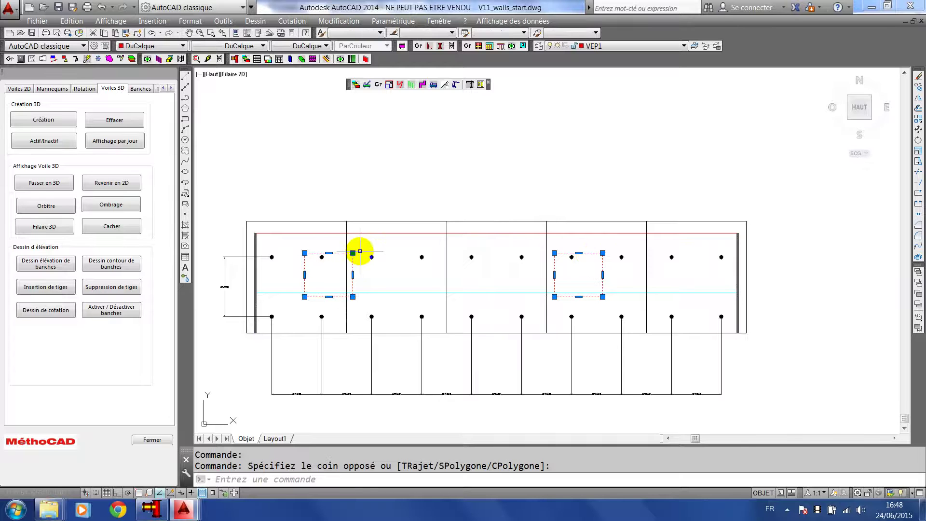
key(Escape)
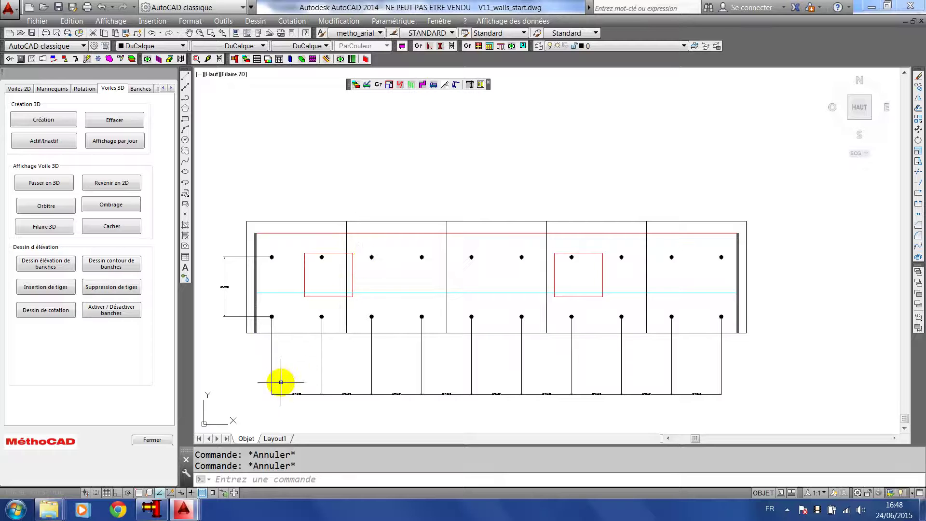
Step: Switch to the CONGRES MTL rotation élévations drawing and examine the inclined props and ballast blocks bracing the red formwork
mouse_move(182, 515)
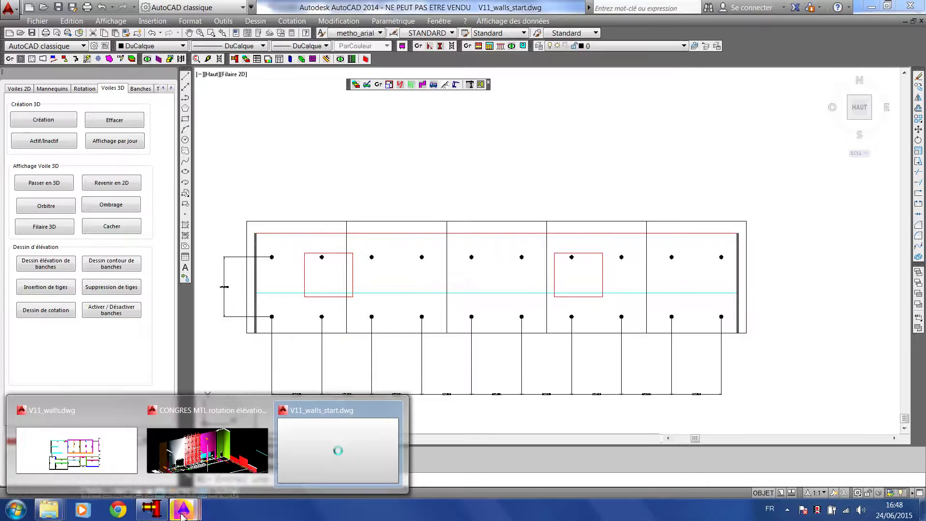
click(198, 453)
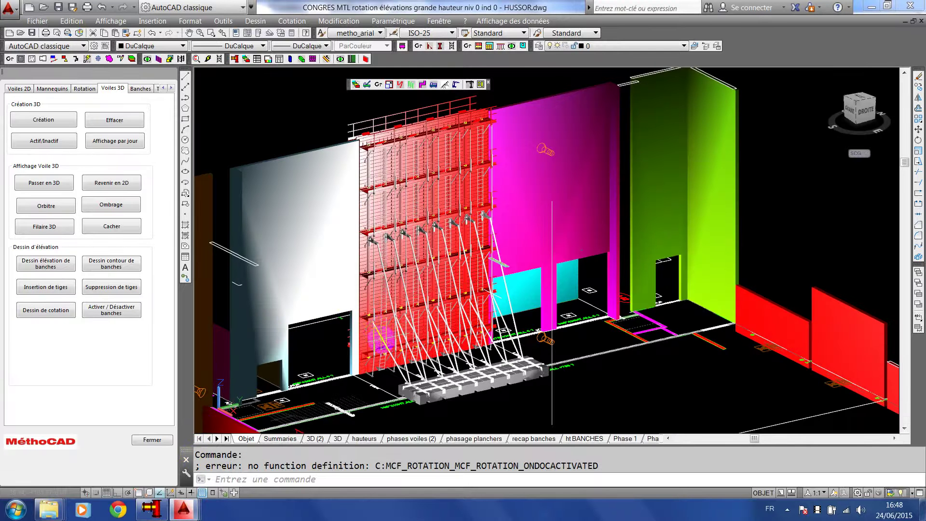
scroll(552, 337, up, 4)
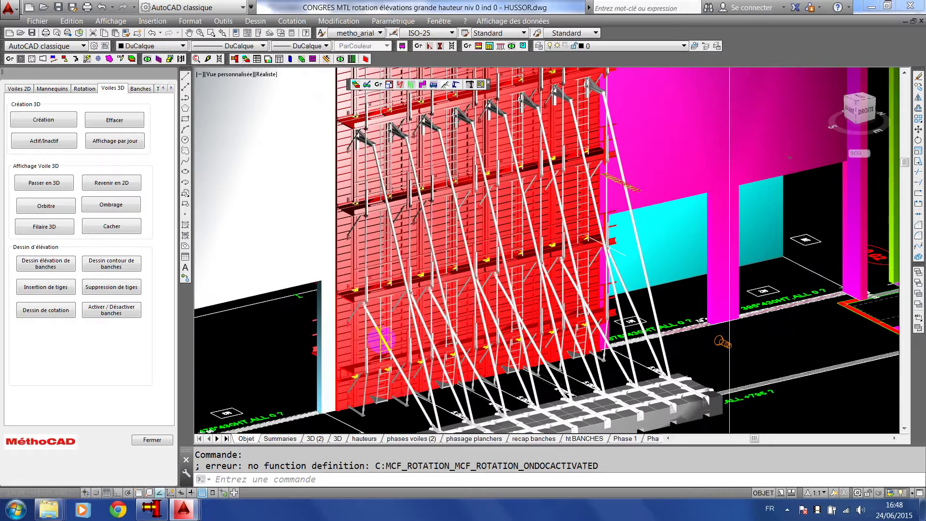
scroll(380, 340, up, 3)
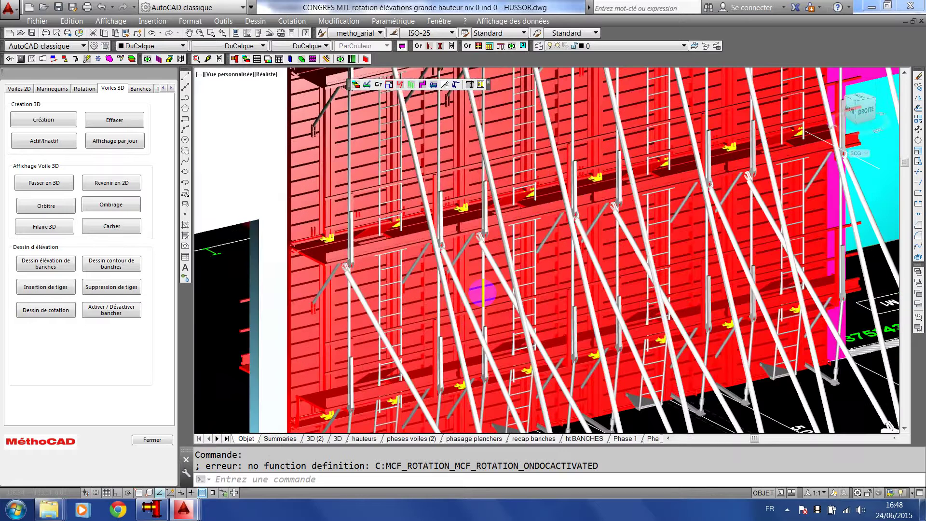
middle_drag(608, 265, 529, 276)
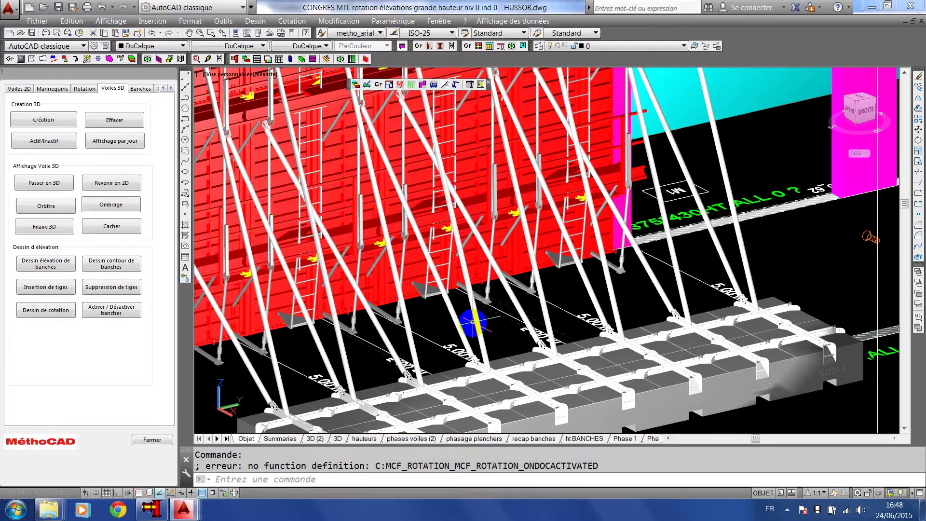
scroll(454, 305, down, 5)
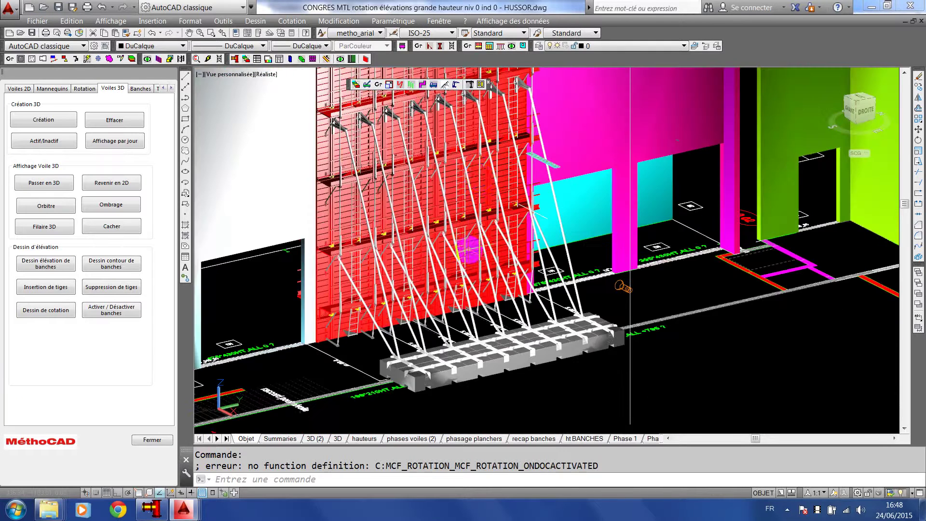
Step: Examine the upper working platforms and brackets of the stacked red formwork up close, then the whole wall
scroll(575, 280, up, 2)
middle_drag(574, 280, 590, 325)
scroll(468, 189, up, 2)
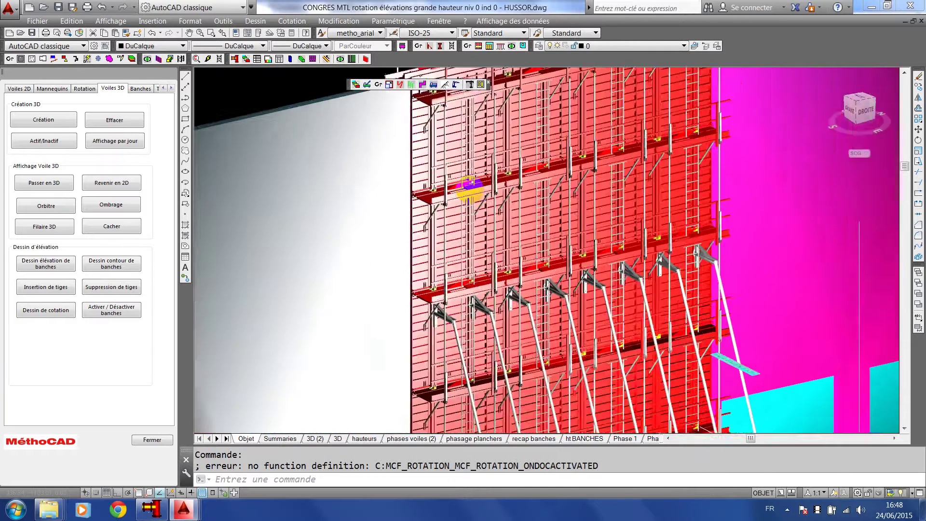
scroll(469, 189, up, 1)
scroll(469, 189, up, 1)
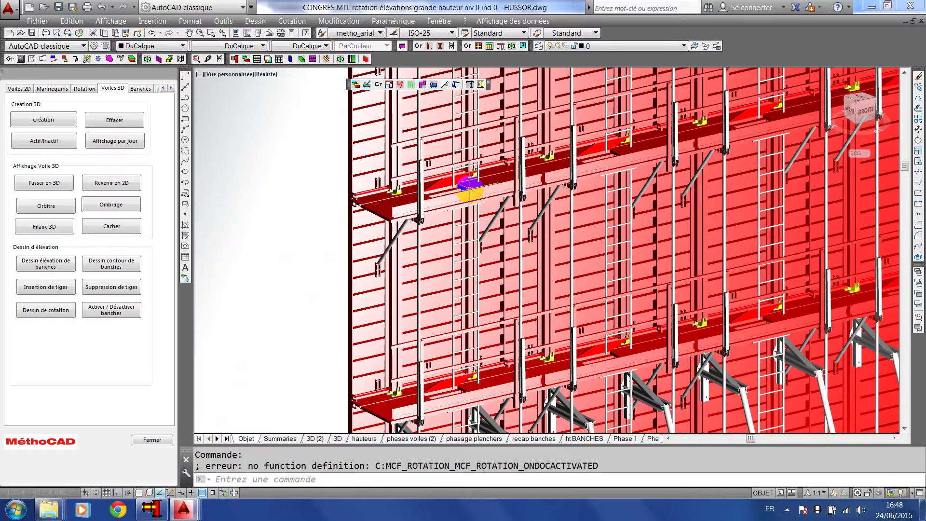
scroll(469, 189, up, 1)
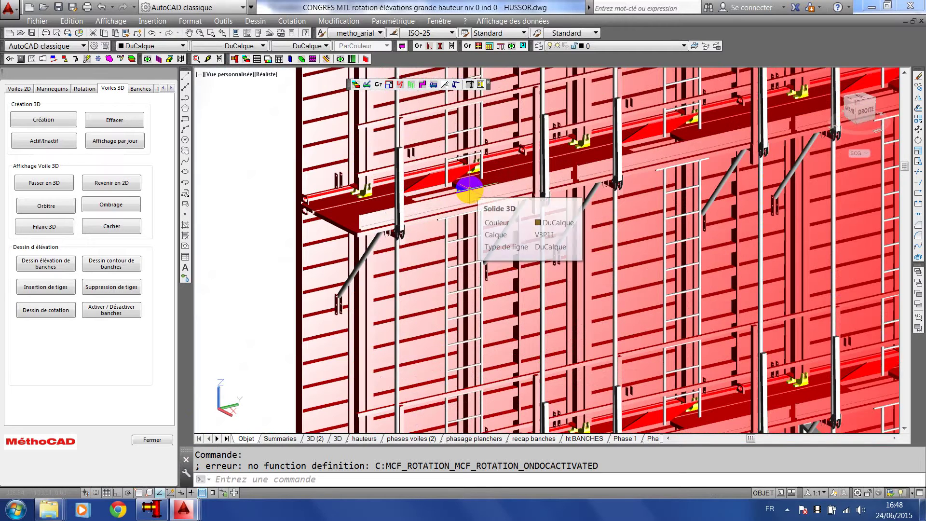
scroll(469, 189, down, 2)
scroll(469, 189, down, 5)
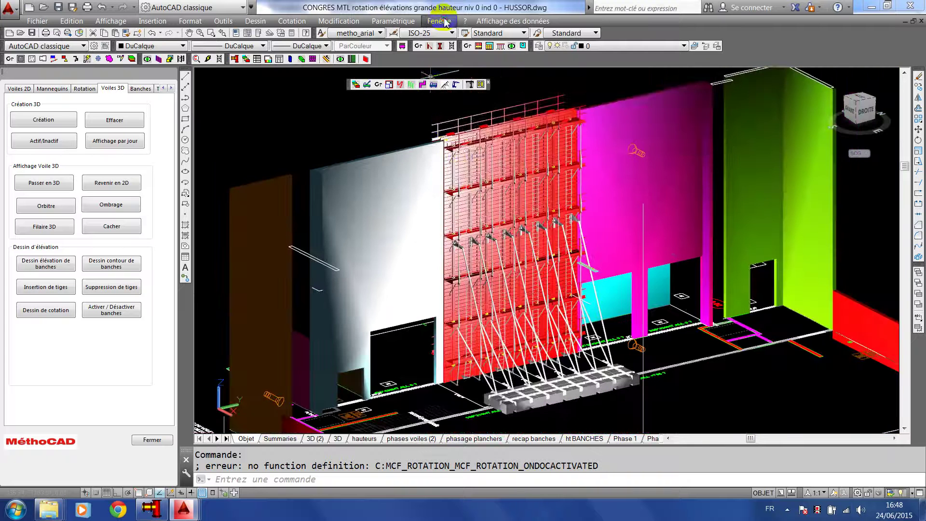
Step: Switch to the V11_walls.dwg drawing with its coloured walls
click(446, 23)
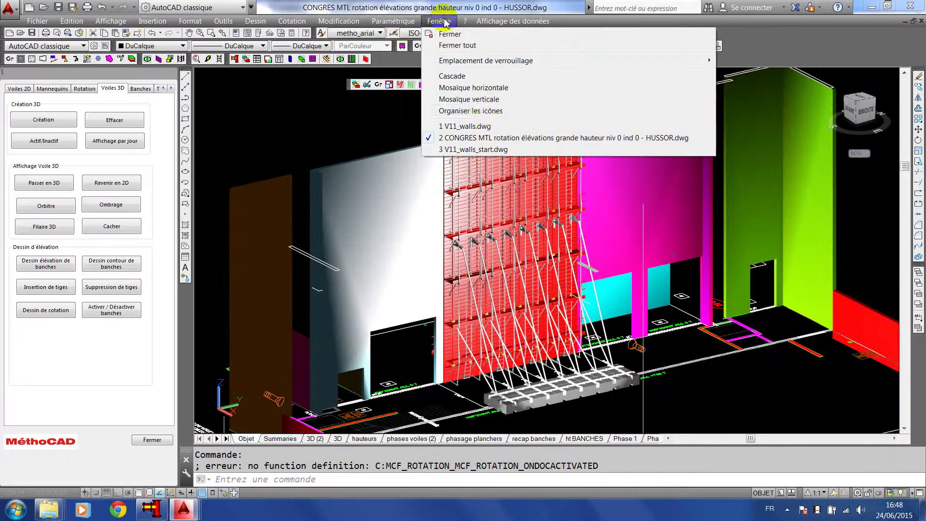
click(479, 150)
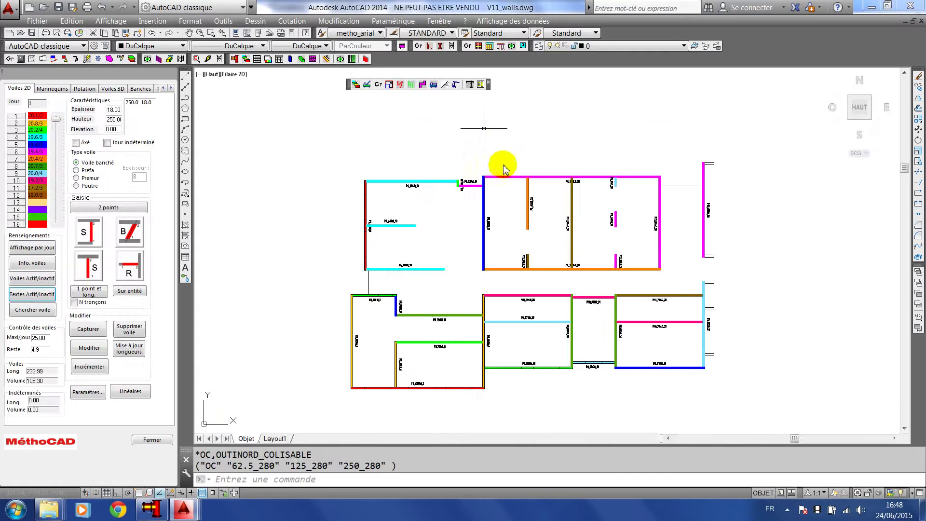
middle_drag(503, 167, 446, 160)
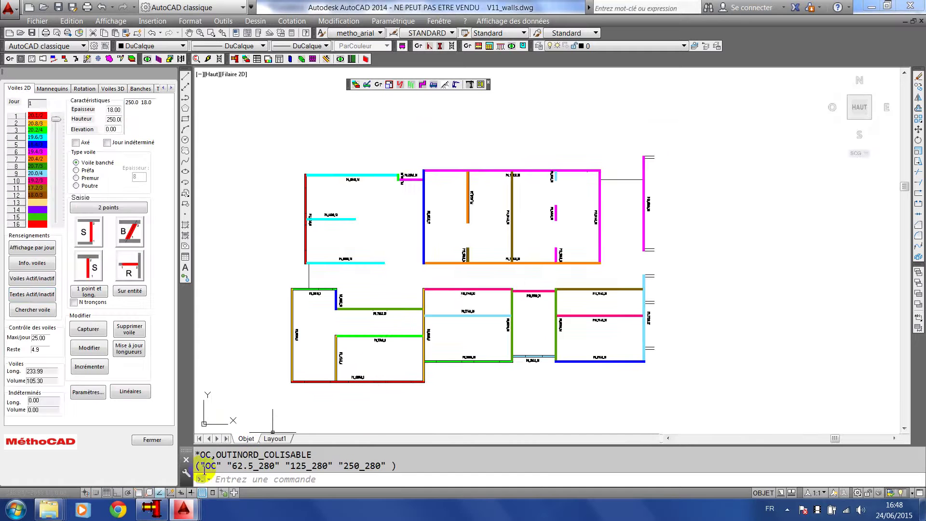
Step: Switch to the METHOCAD wall grid for V11_walls and place its window beside the drawing
click(151, 510)
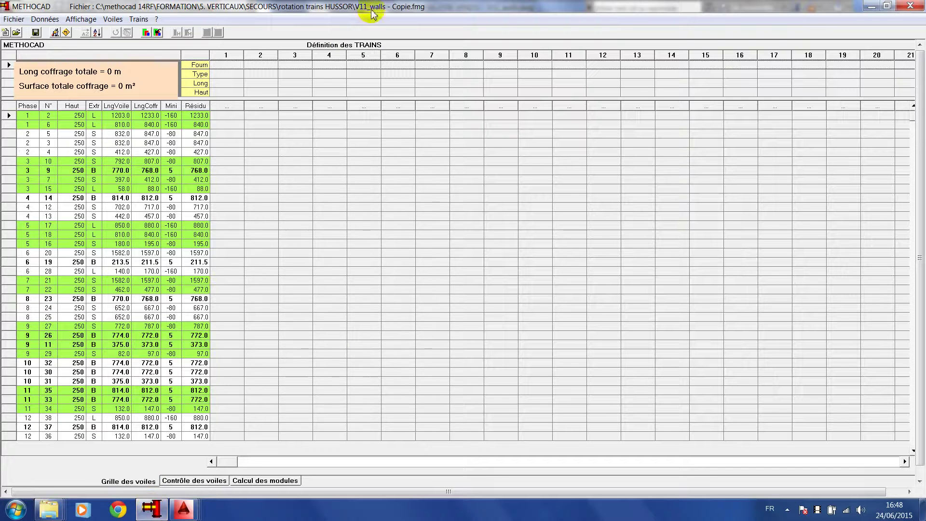
double_click(388, 6)
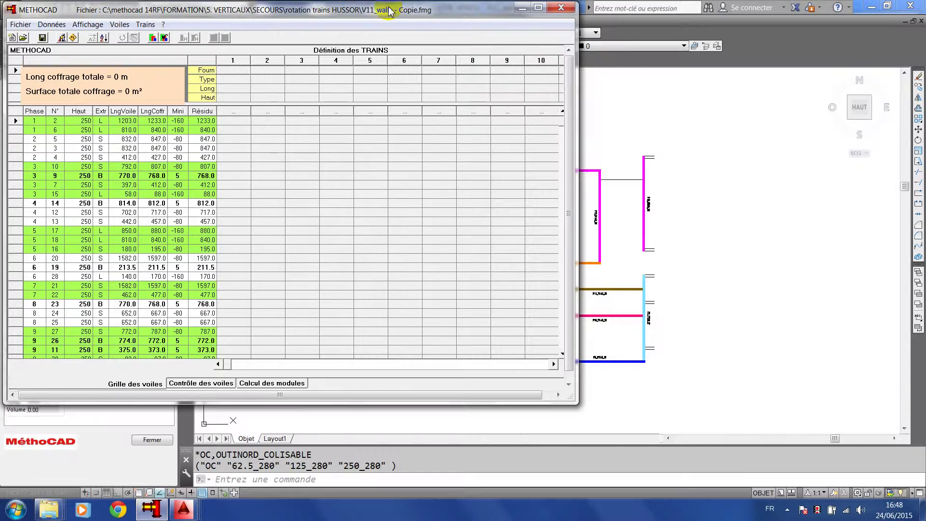
mouse_move(388, 9)
mouse_down()
mouse_move(721, 90)
mouse_move(761, 89)
mouse_up()
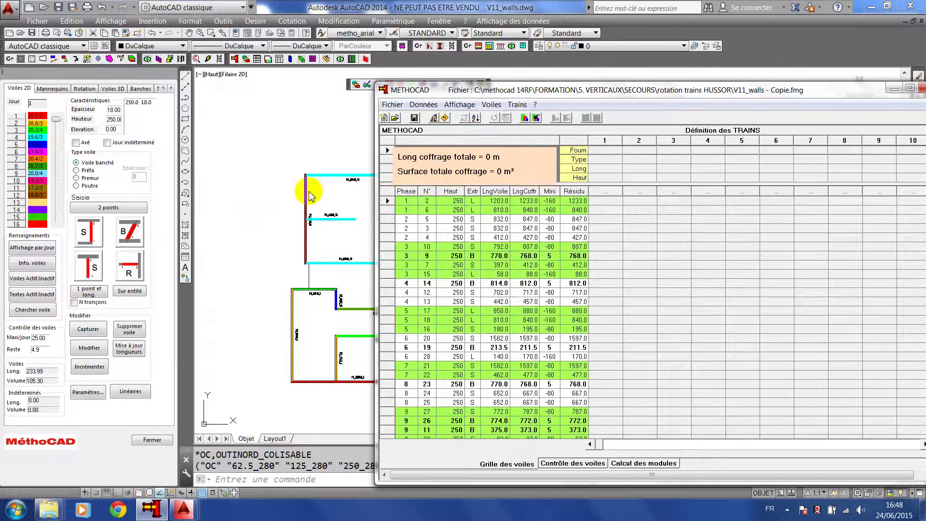
Step: Return to the V11_walls.dwg plan and examine the phase, length and number labels on the coloured walls
click(279, 217)
scroll(319, 216, up, 6)
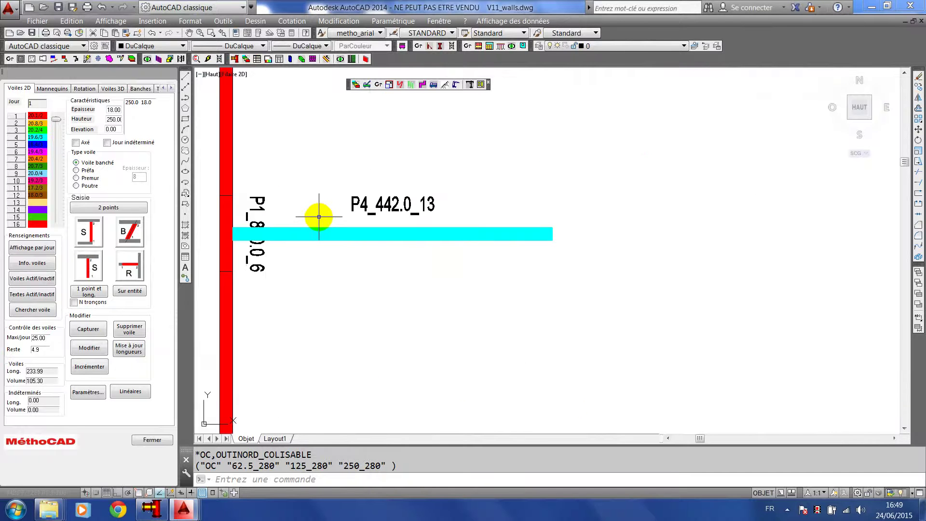
scroll(310, 220, down, 3)
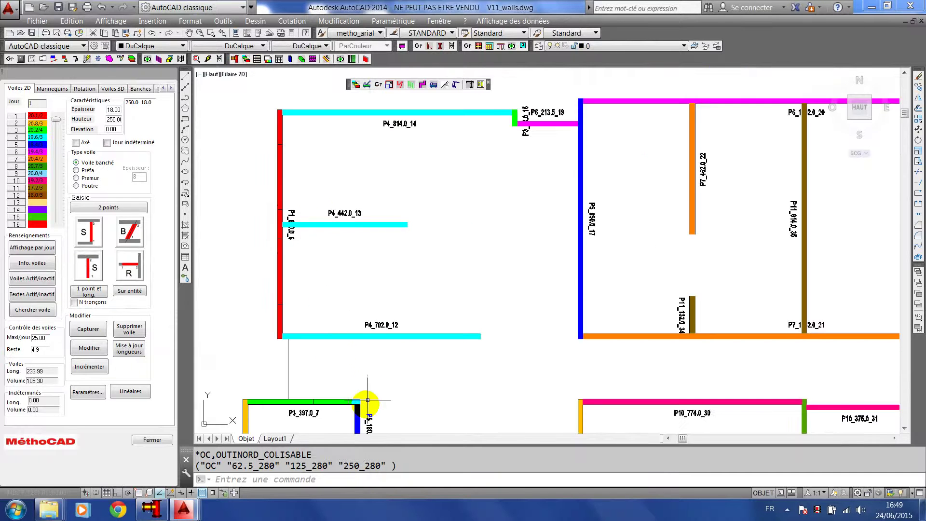
mouse_move(366, 403)
middle_down()
mouse_move(335, 162)
mouse_move(357, 101)
middle_up()
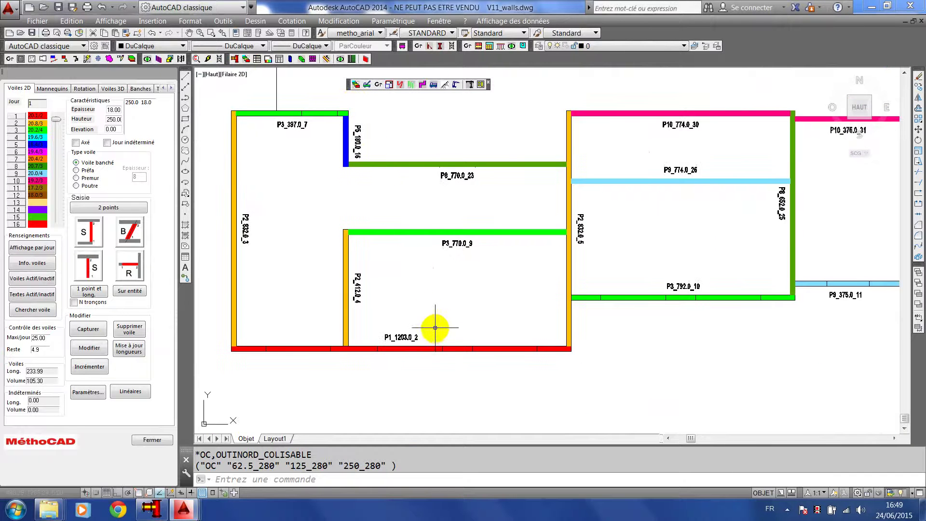
middle_drag(399, 226, 400, 391)
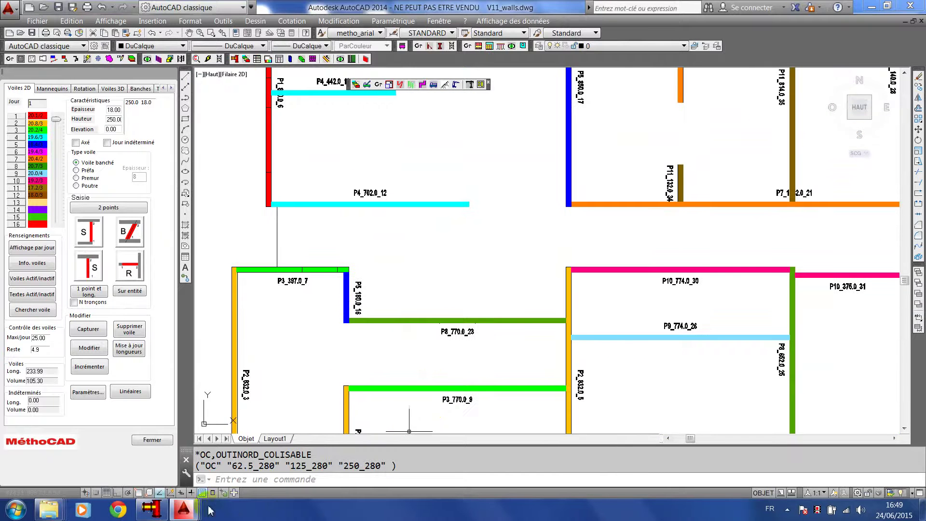
Step: Bring back the METHOCAD grid, check the rows of walls 2, 6 and 5, and maximize the window
click(149, 510)
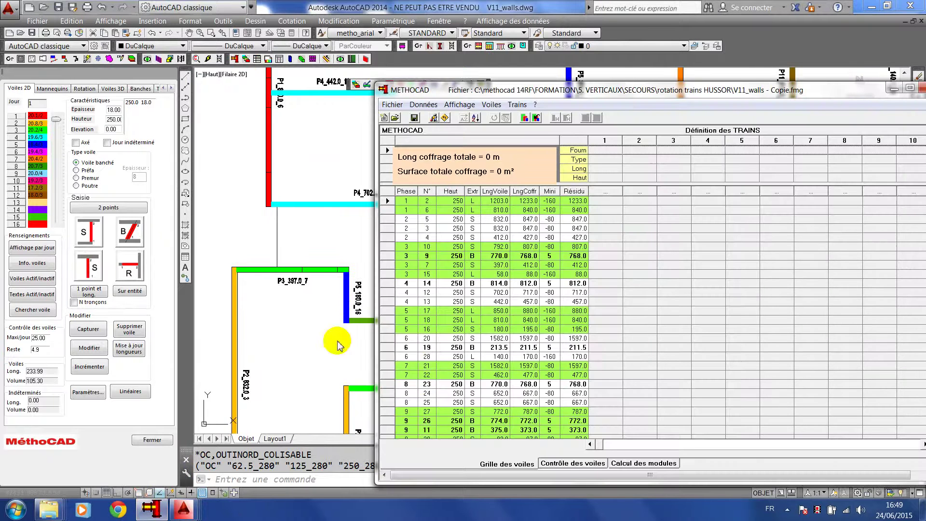
click(389, 200)
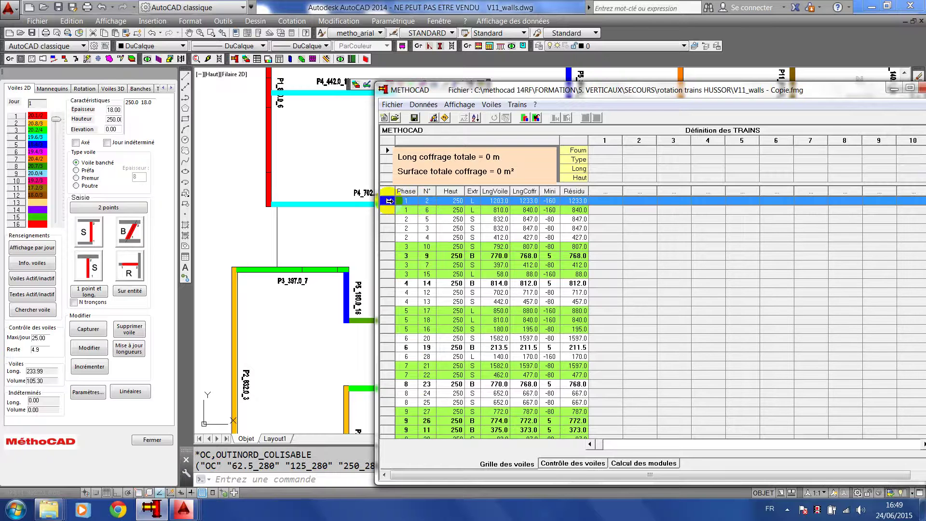
click(385, 210)
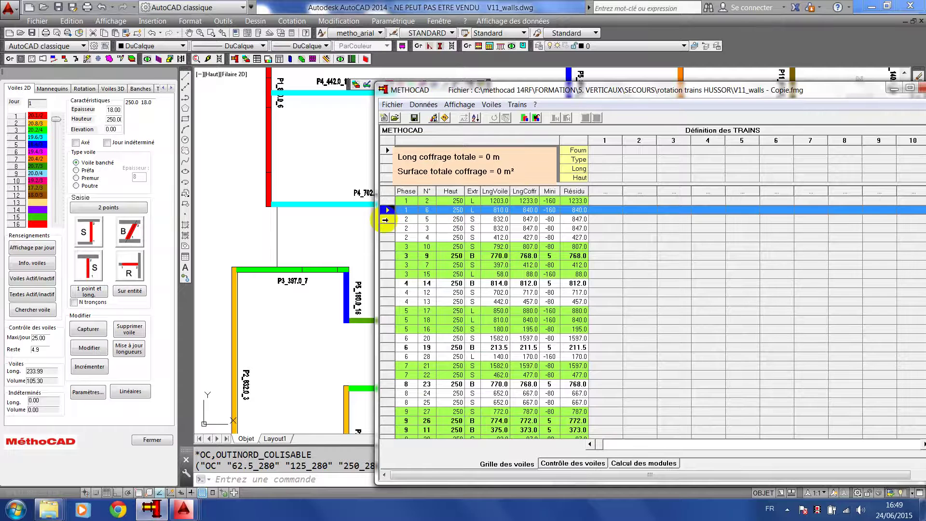
click(385, 219)
drag(752, 90, 528, 66)
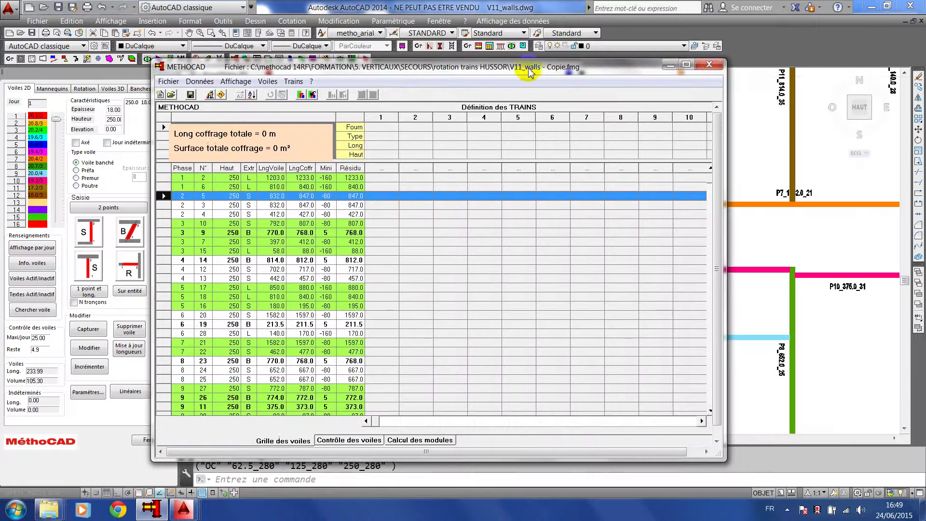
click(686, 65)
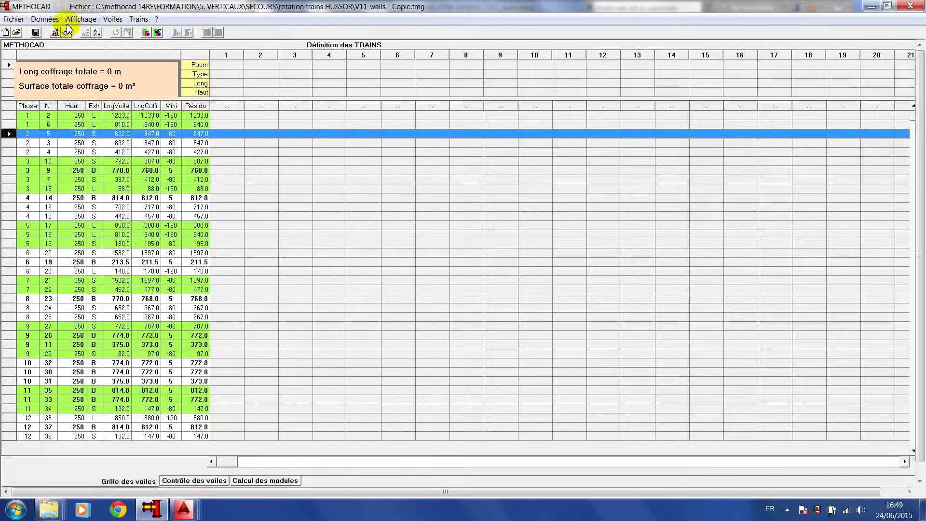
Step: Review the formwork length and overhang parameters per wall end type against the grid's wall and formwork lengths, leaving them unchanged
click(44, 19)
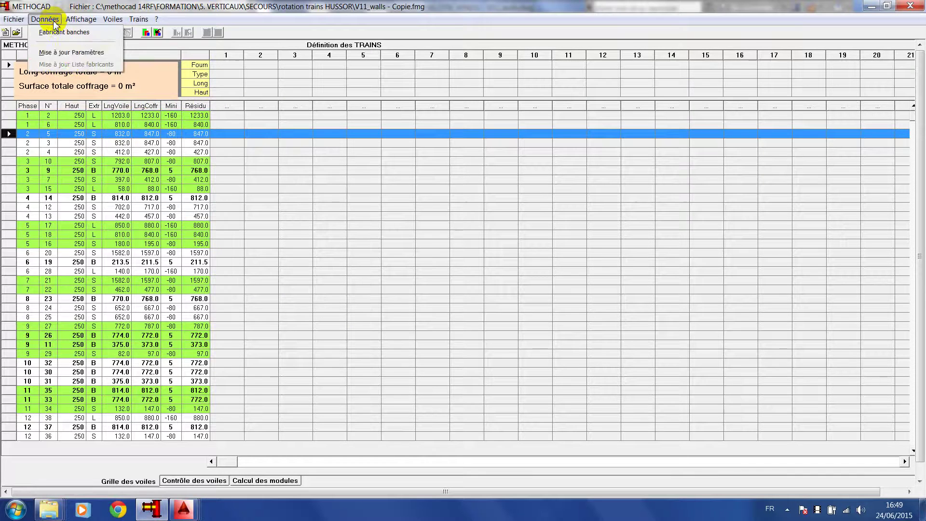
click(77, 55)
drag(190, 107, 452, 81)
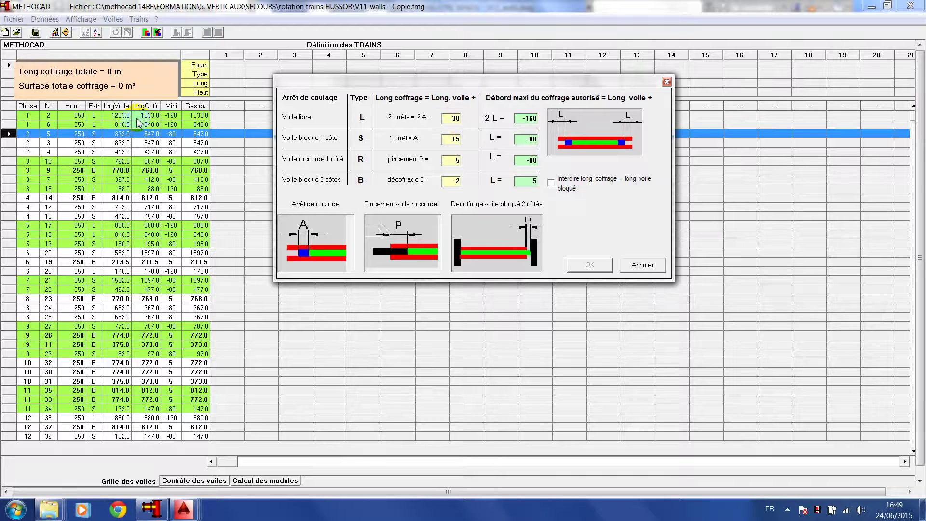
click(116, 121)
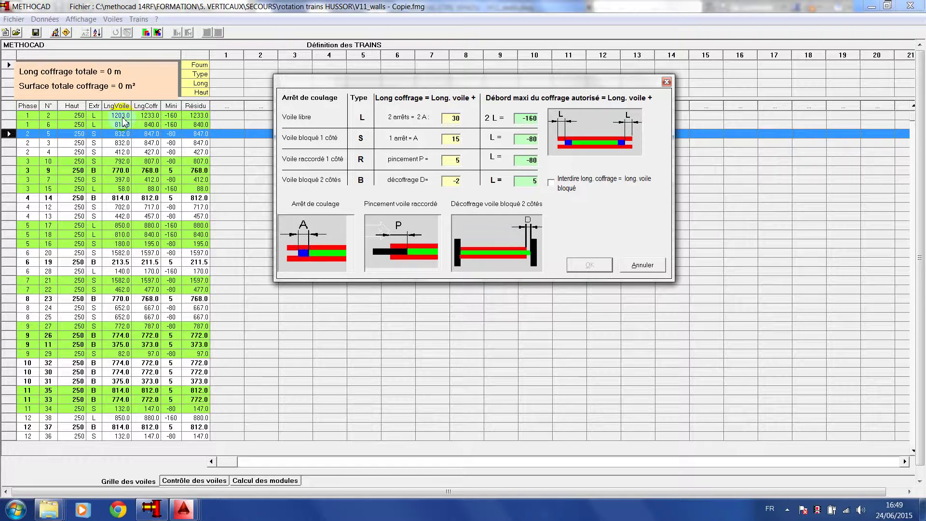
click(150, 117)
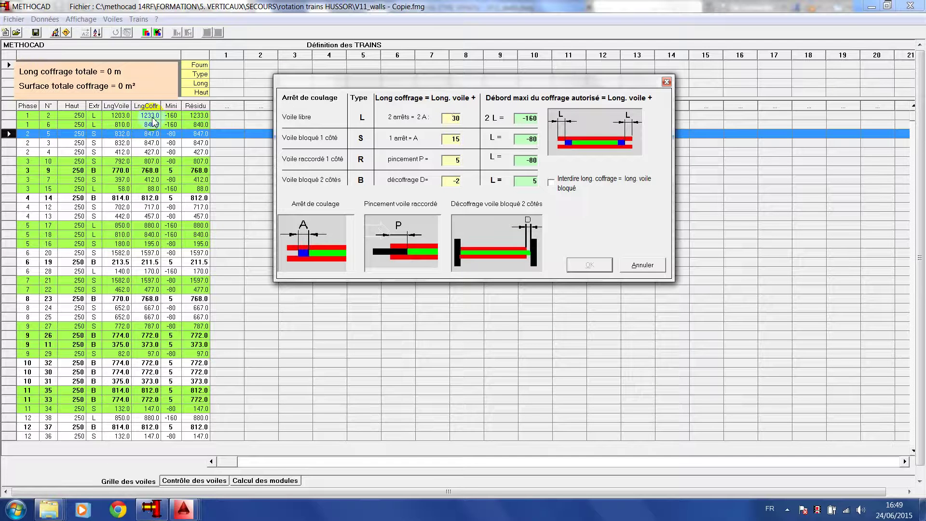
click(423, 240)
click(642, 265)
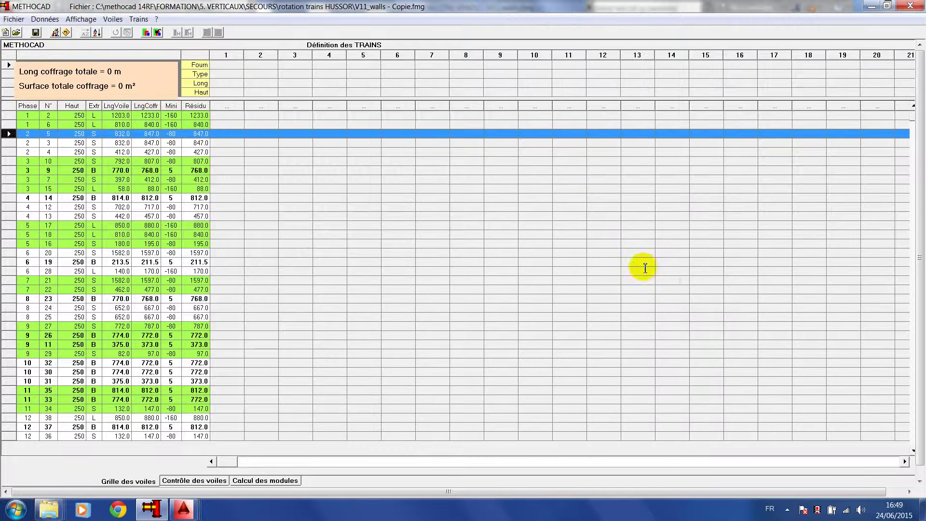
Step: Load the HUSSOR_H12 manufacturer and its HUSSOR_H12 product, activating all its panel references
click(45, 19)
click(53, 31)
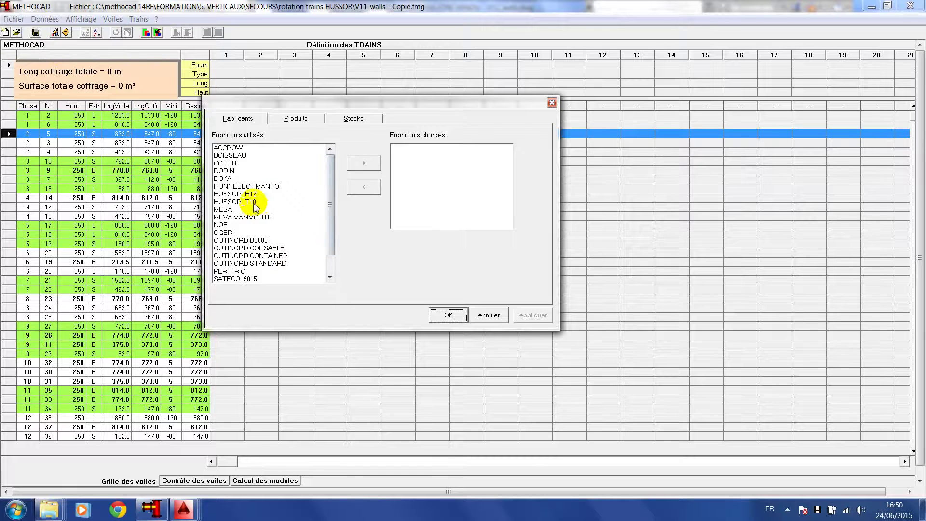
click(243, 194)
click(369, 164)
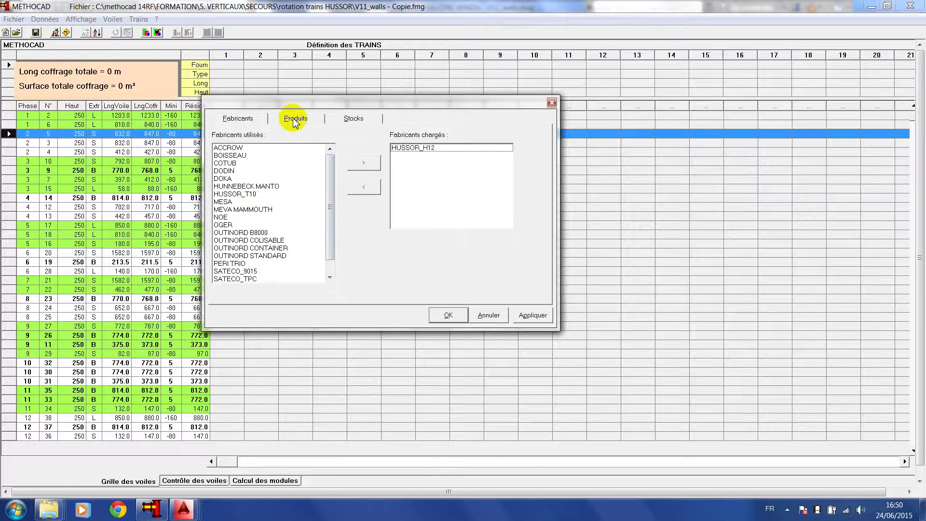
click(295, 118)
click(359, 145)
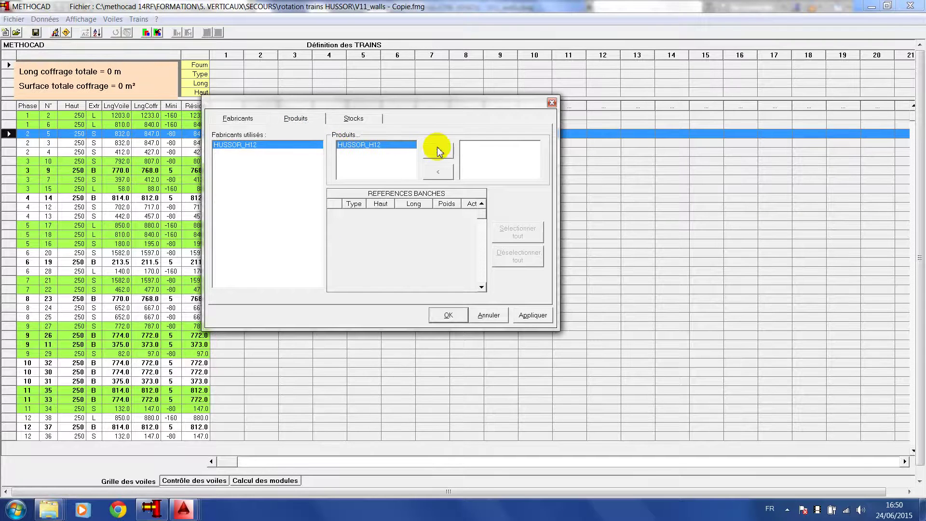
click(438, 150)
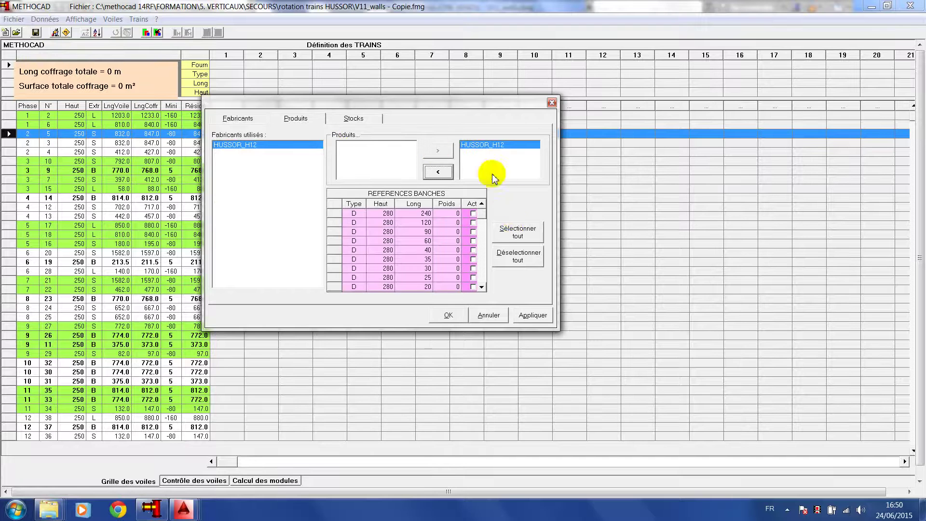
click(518, 234)
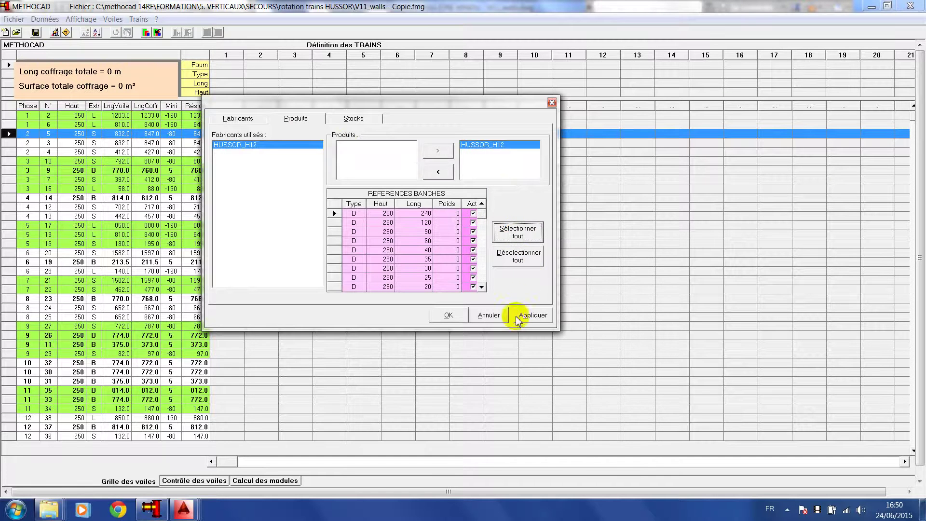
Step: Set the 280-high panel stock to 20 for lengths 240 and 120 and 10 for lengths 90 to 20, and apply it
click(354, 118)
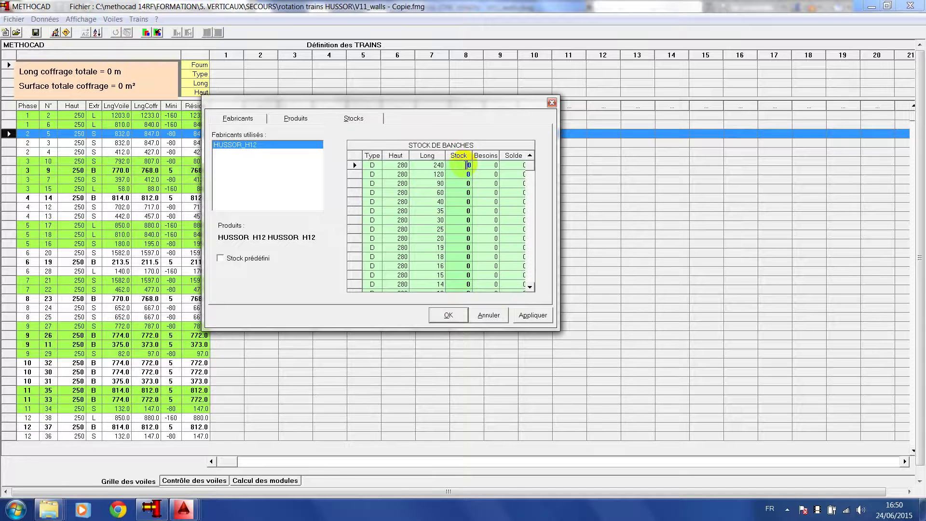
text(20)
click(484, 177)
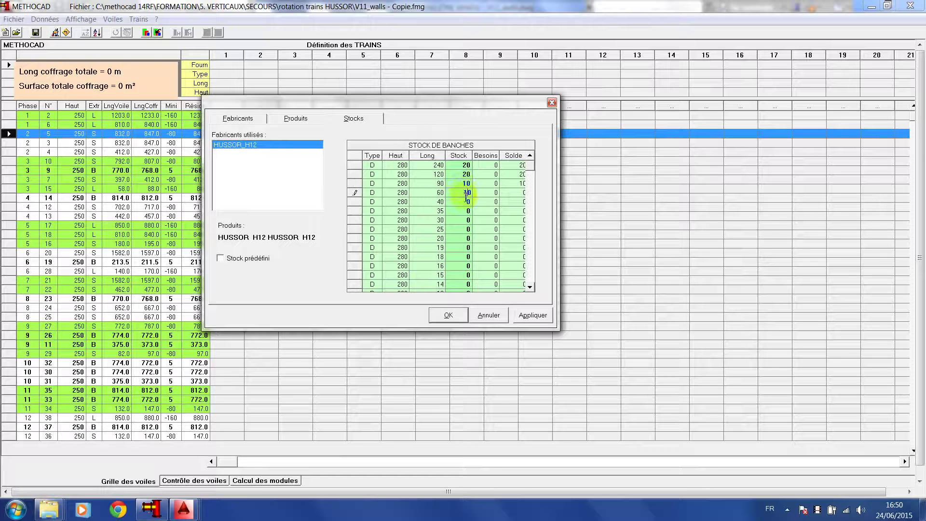
click(462, 201)
text(1)
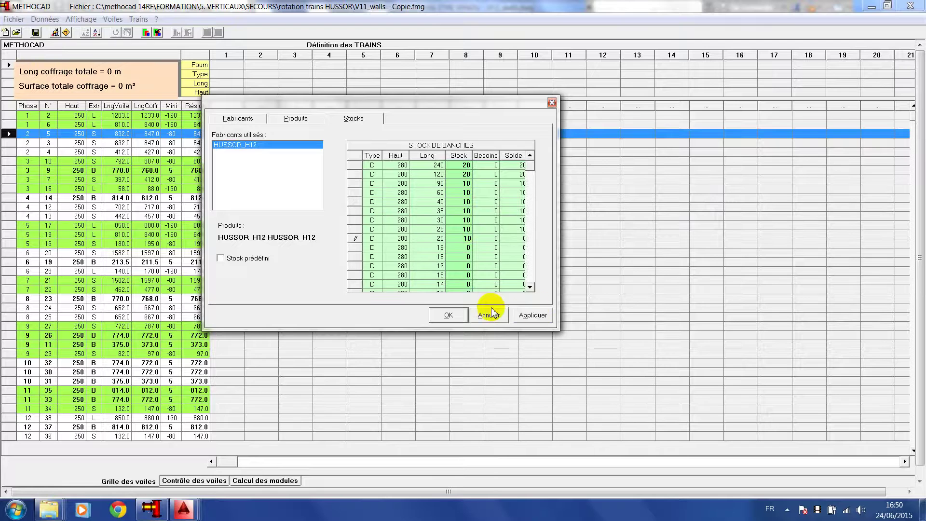
click(532, 315)
click(452, 316)
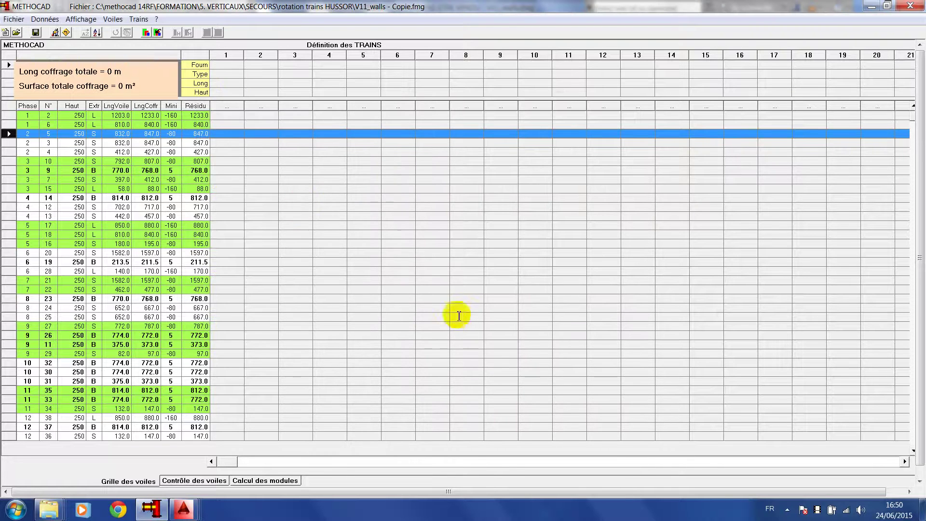
Step: Define train 1 from two HUSSOR_H12 panels 240 long and 280 high
double_click(229, 84)
drag(318, 101, 422, 49)
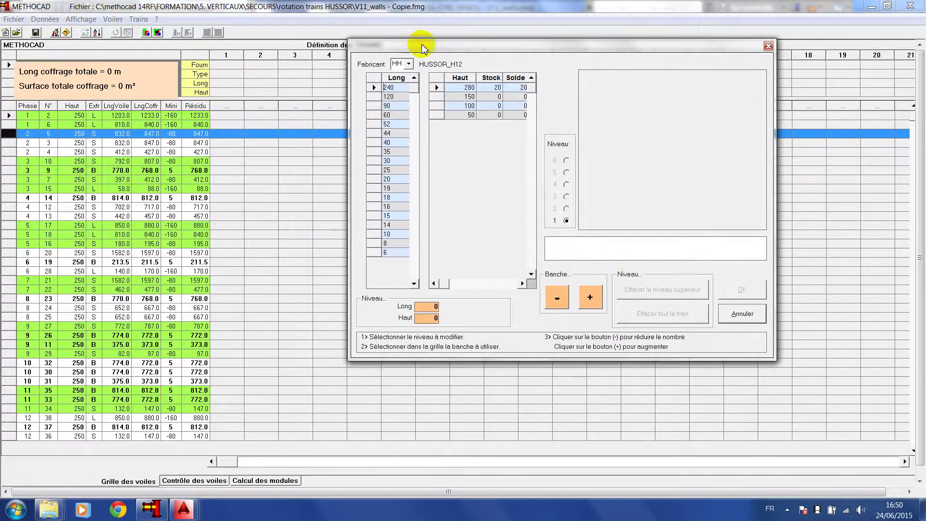
click(590, 302)
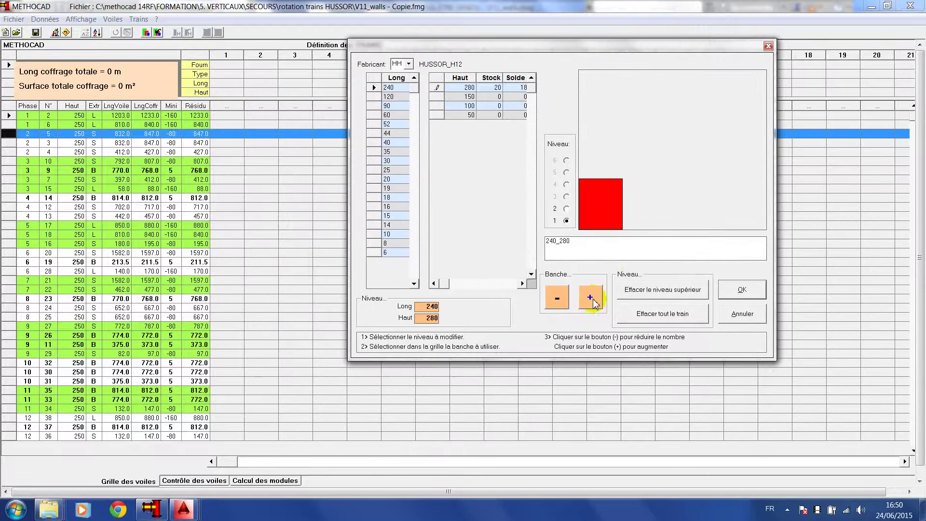
click(591, 298)
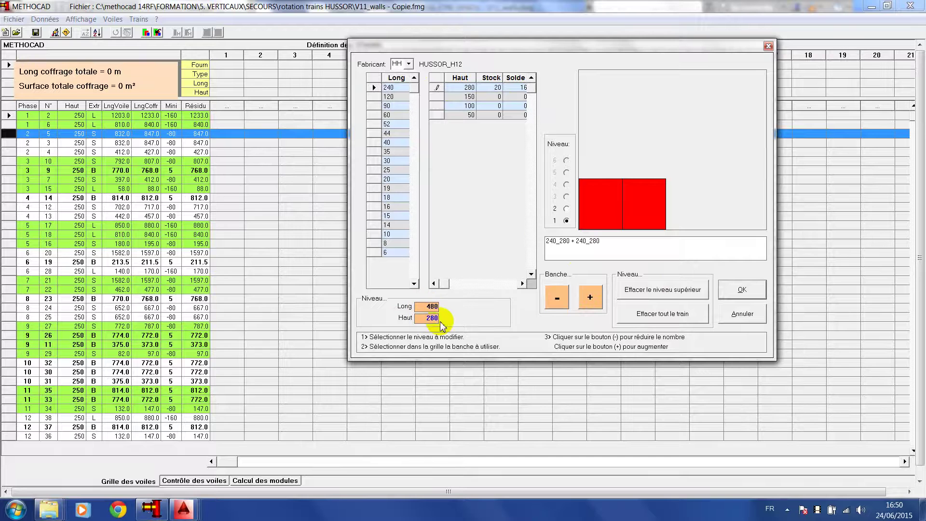
click(739, 289)
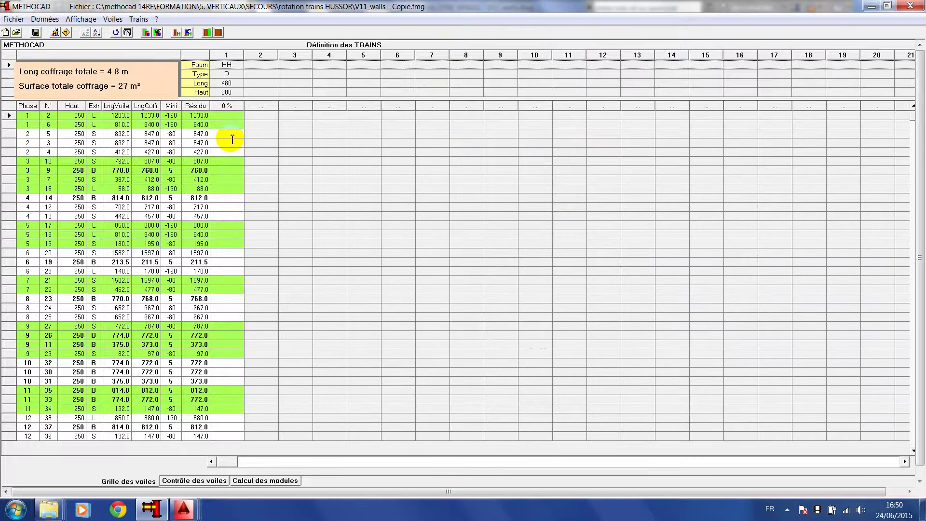
Step: Assign train 1 to walls 2, 5, 10, 14 and 17 in phases 1 to 5, trying wall 6 as well
click(223, 116)
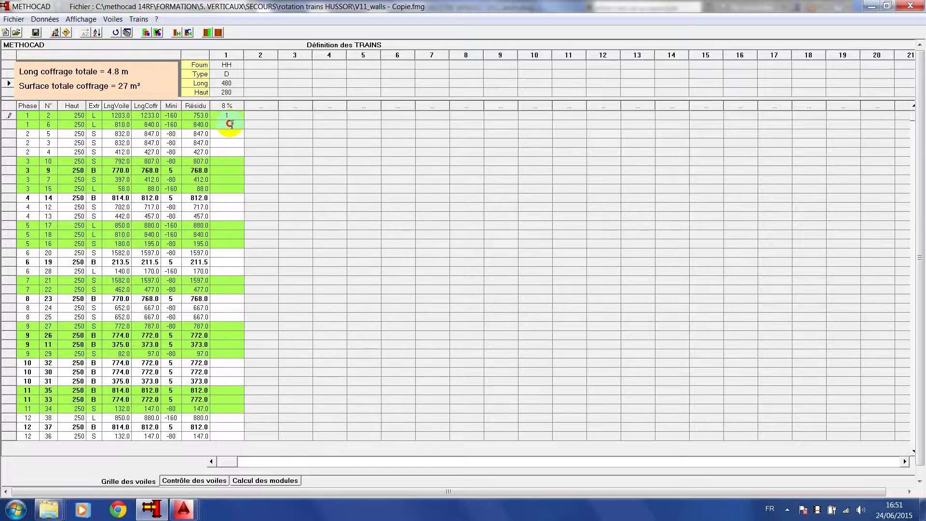
click(229, 124)
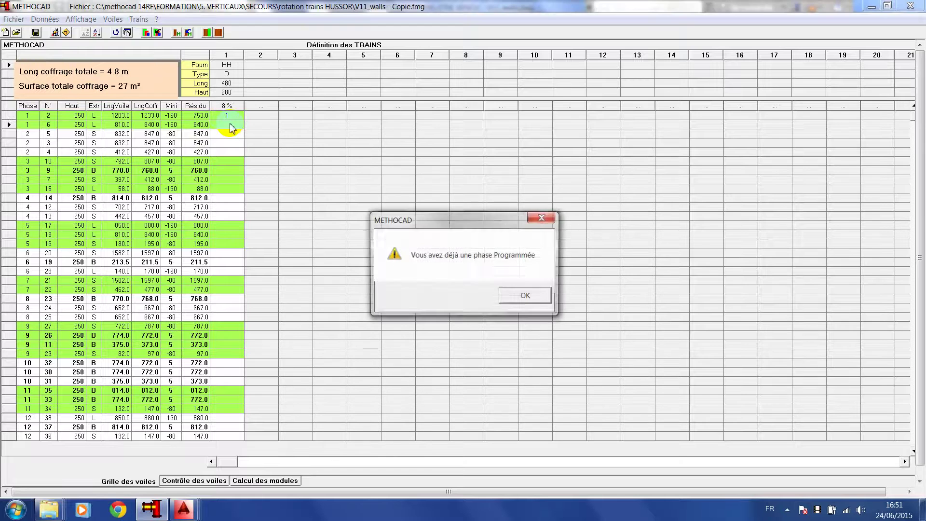
click(520, 295)
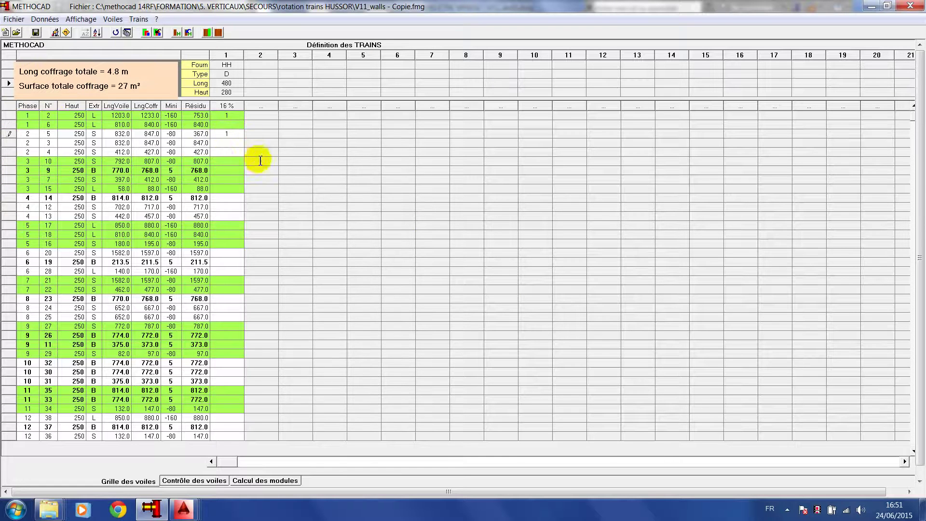
click(226, 198)
click(226, 225)
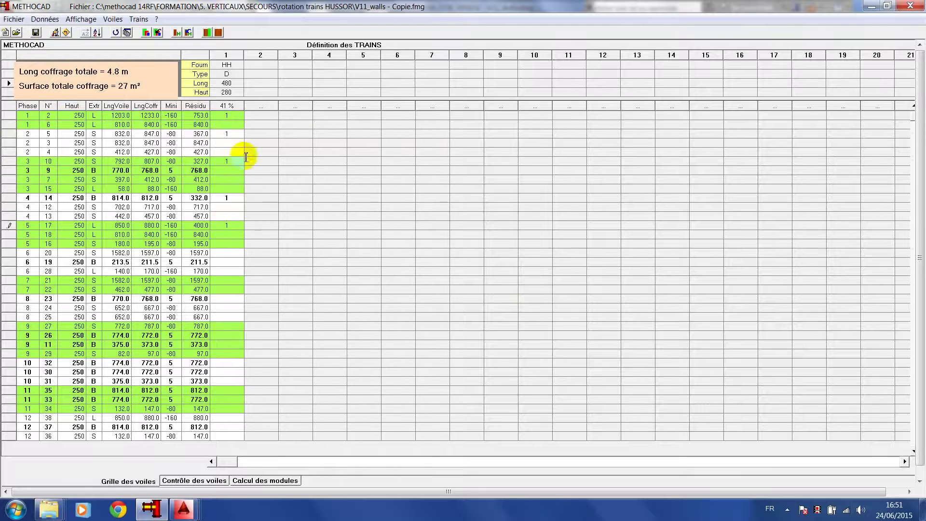
Step: Rotate train 1 through all the phases using the closest-residue (Résidu le plus proche) method
click(213, 57)
right_click(214, 56)
mouse_move(221, 63)
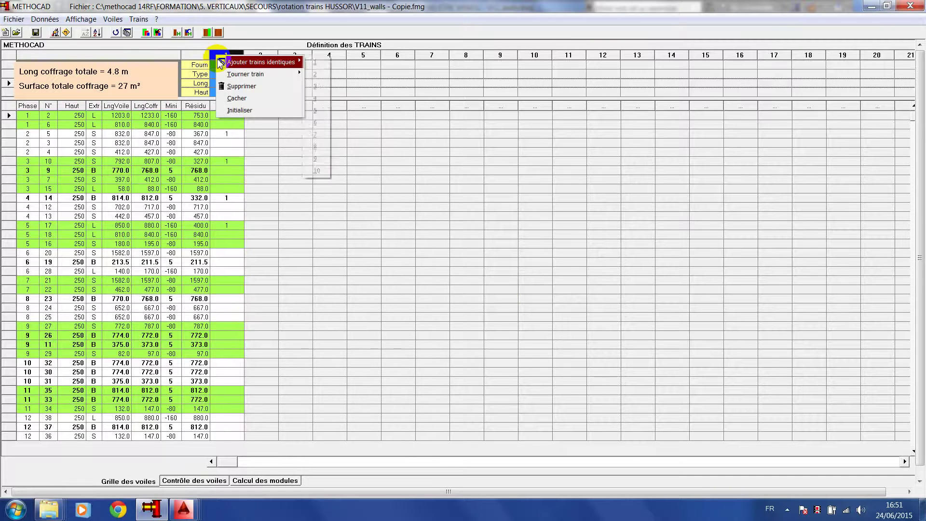
mouse_move(255, 74)
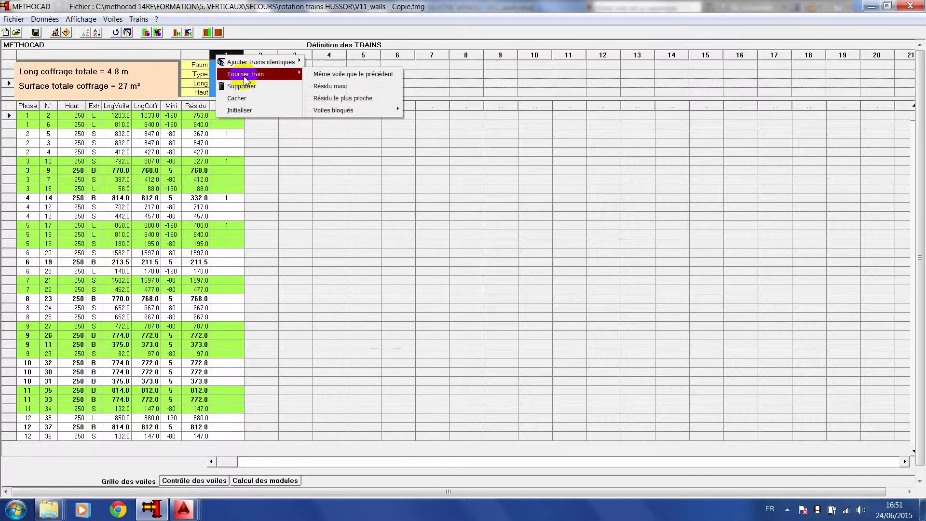
click(356, 99)
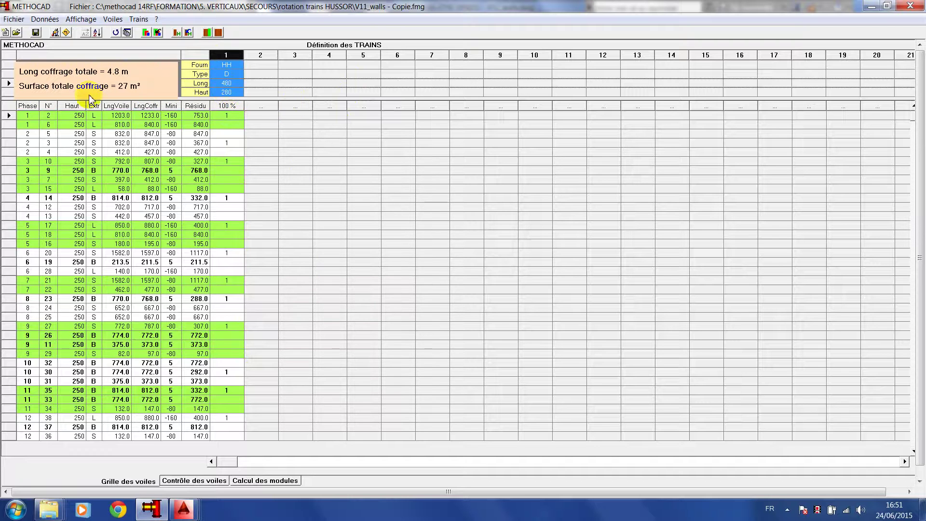
Step: Review the walls to which train 1 is assigned across phases 1 to 7 in the wall grid
click(8, 116)
click(7, 143)
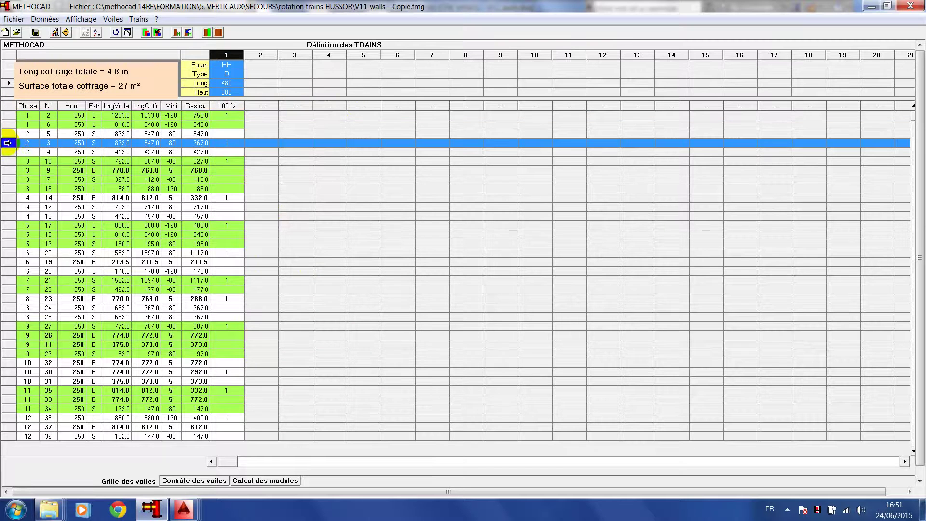
click(9, 161)
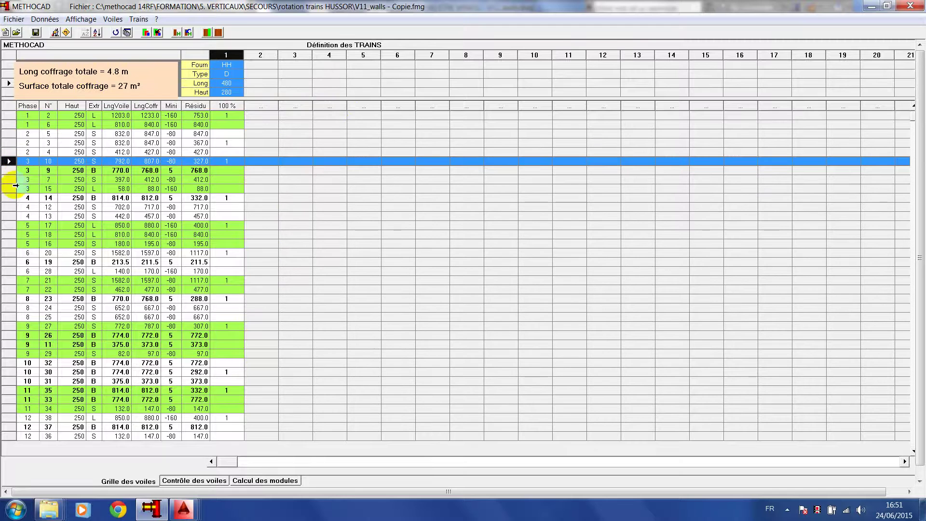
click(16, 199)
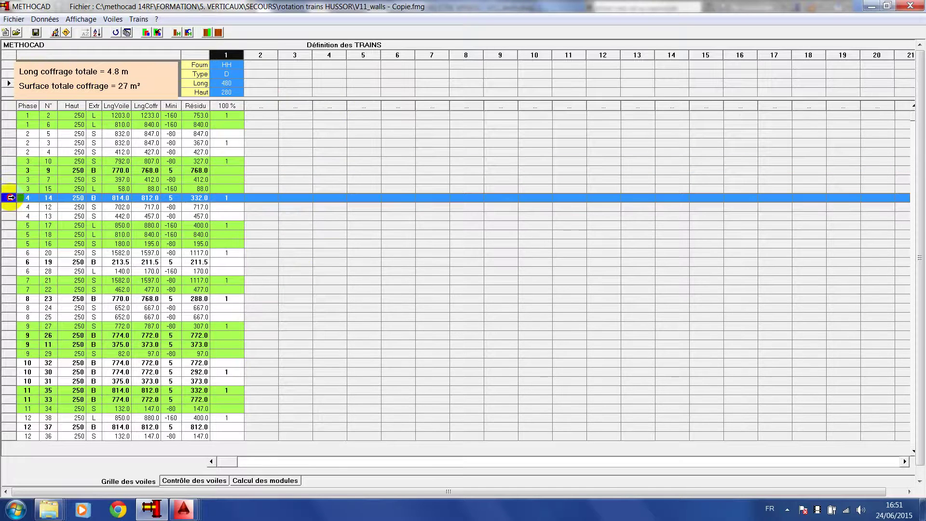
click(9, 226)
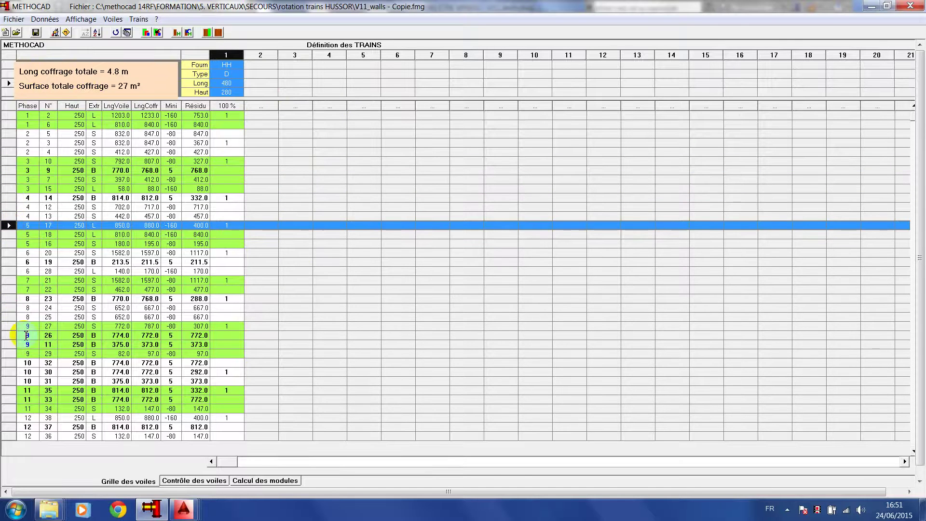
click(8, 280)
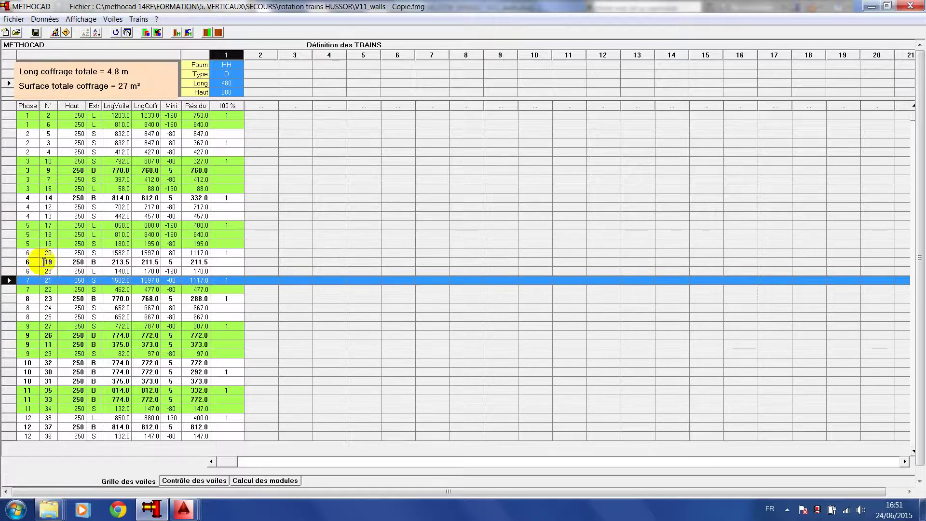
Step: Add two trains identical to train 1
click(233, 54)
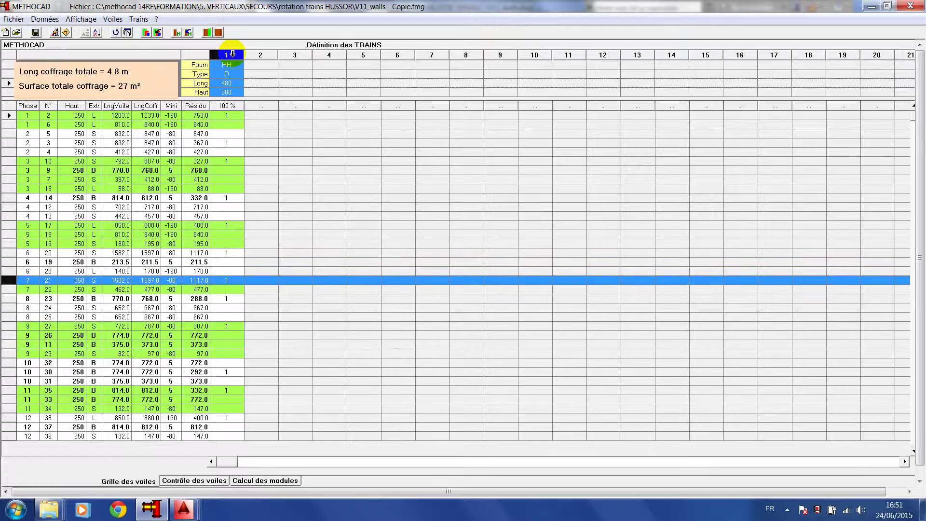
right_click(234, 56)
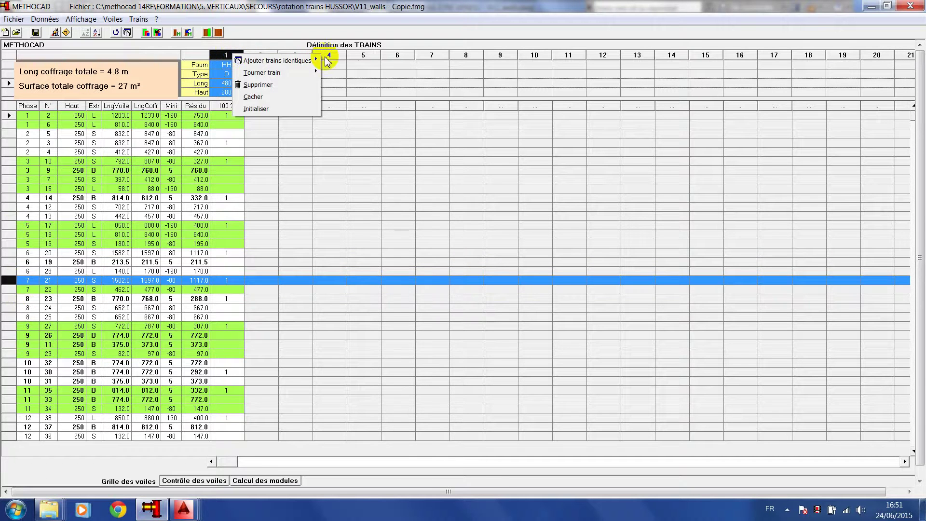
mouse_move(311, 60)
click(332, 73)
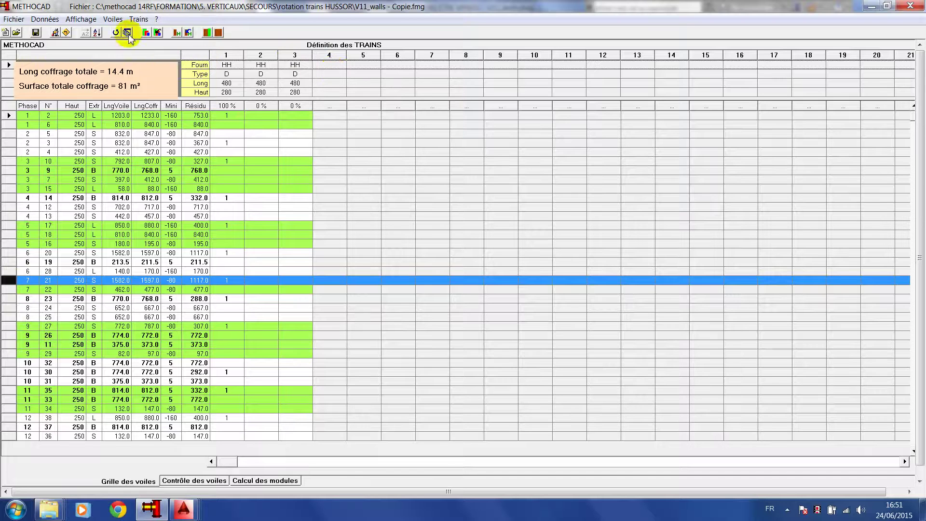
Step: Rotate all three trains with the closest-residue rotation type (Résidu le + proche)
click(116, 33)
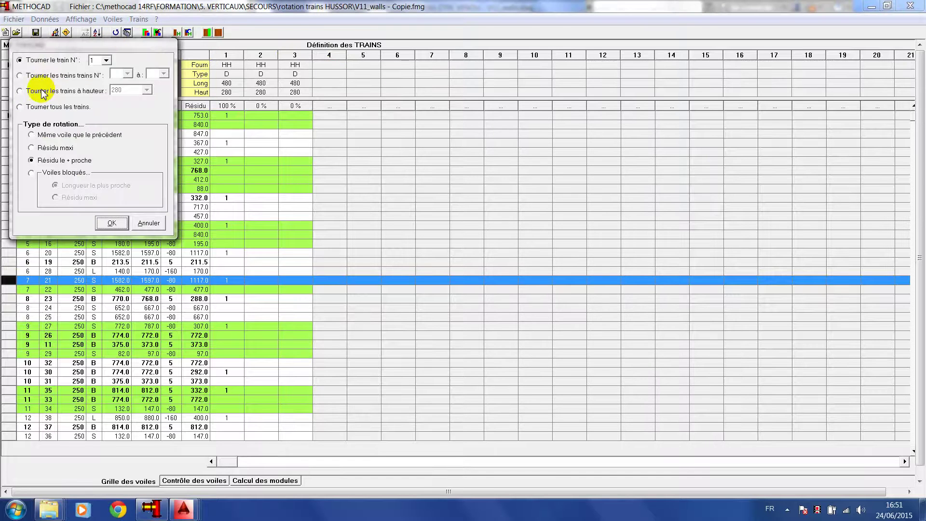
click(47, 107)
click(111, 223)
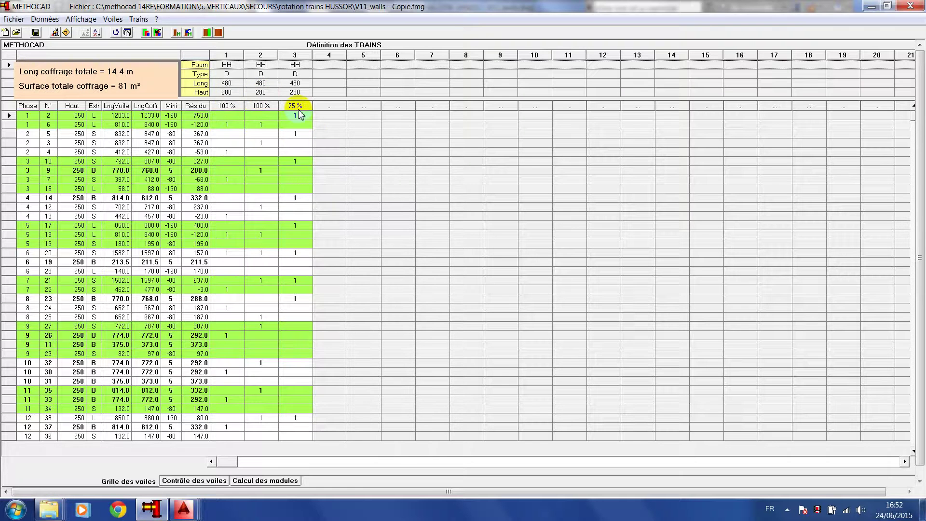
Step: Redefine train 3 as one 240 and one 120 panel, both 280 high, and rerun the closest-residue rotation
click(297, 83)
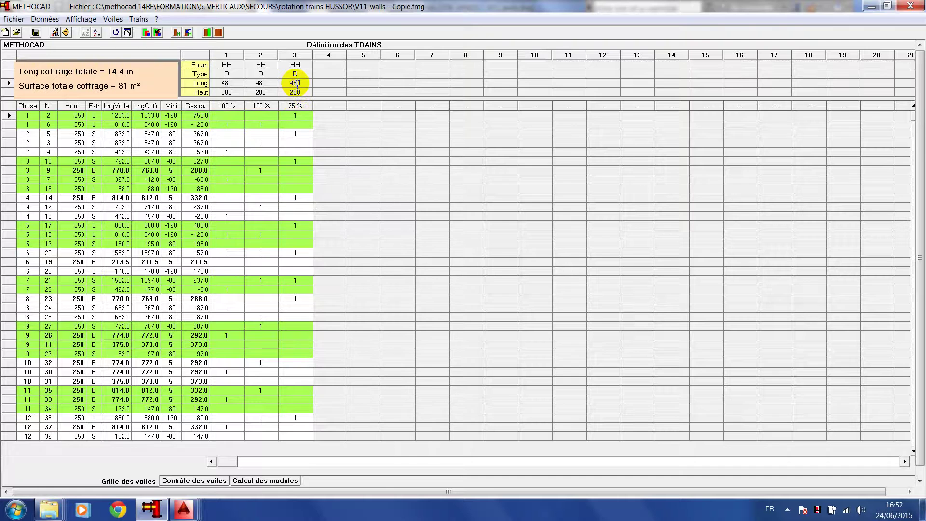
double_click(299, 82)
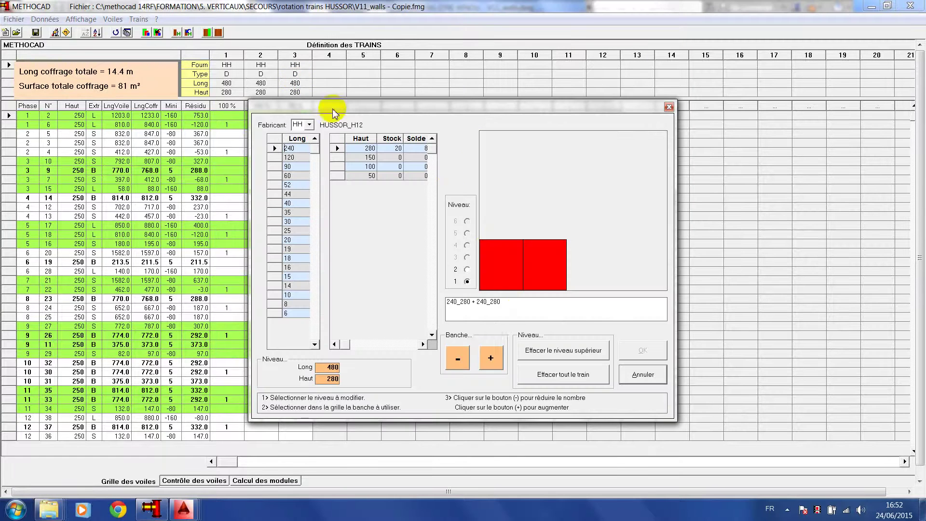
click(456, 365)
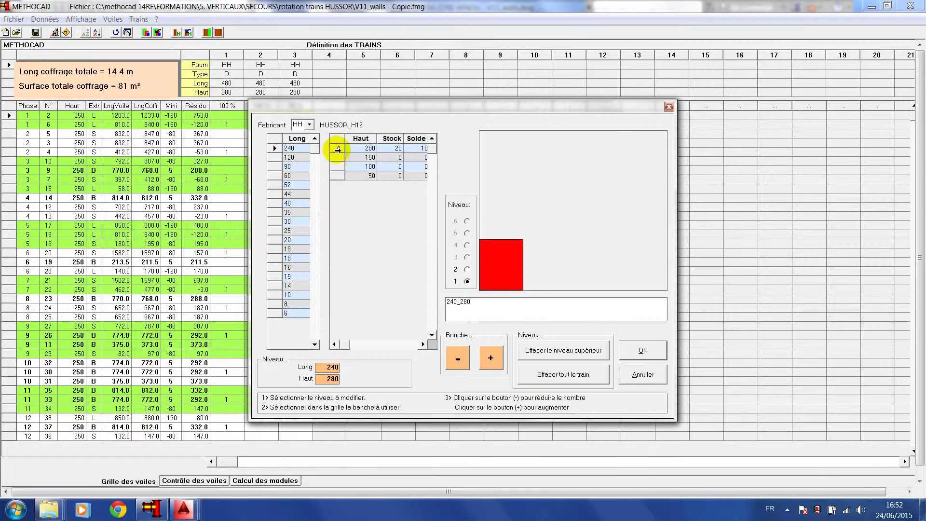
click(287, 158)
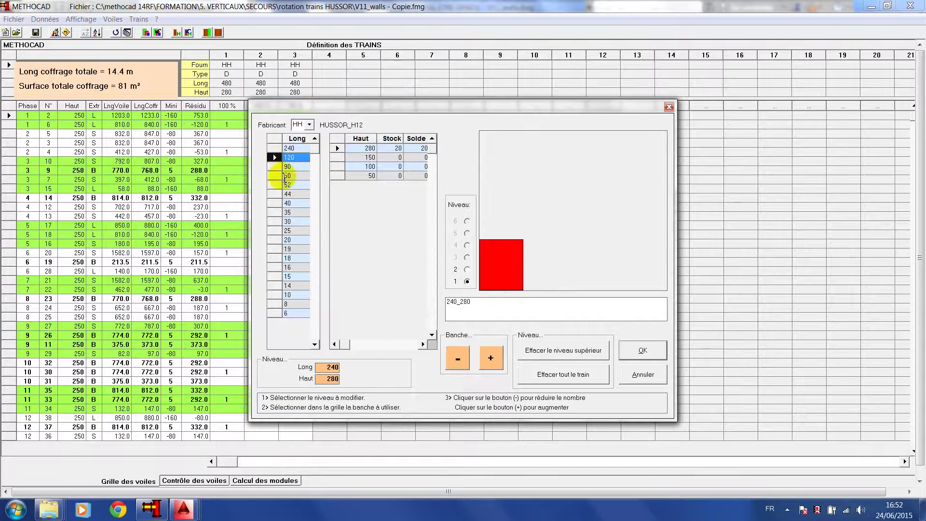
click(497, 362)
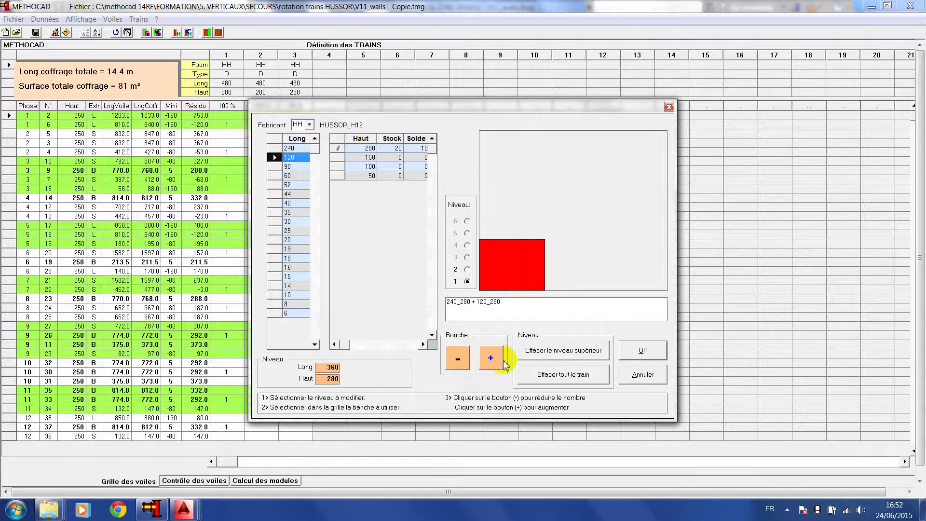
click(646, 352)
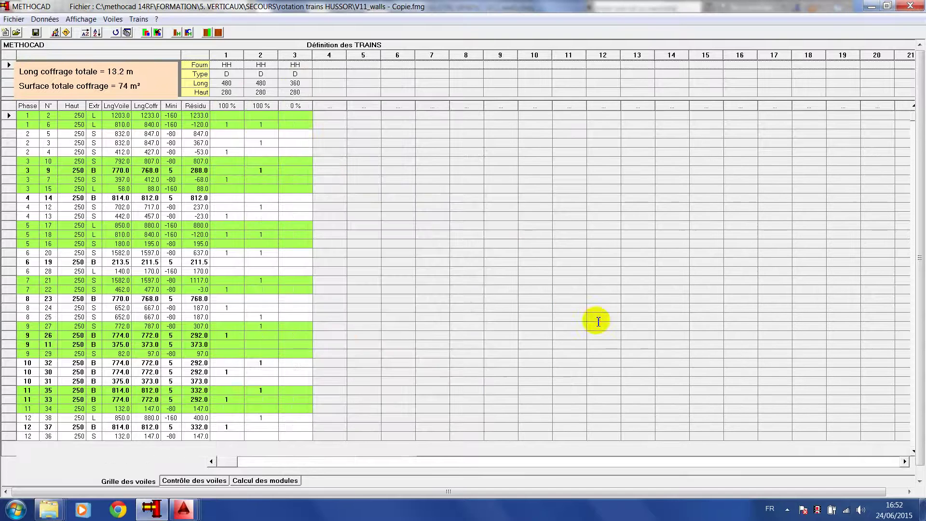
click(115, 33)
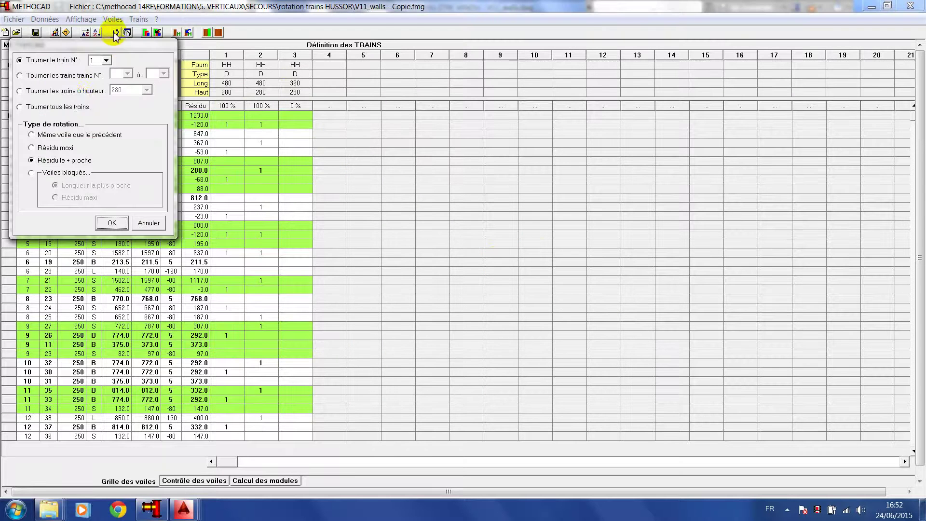
click(111, 223)
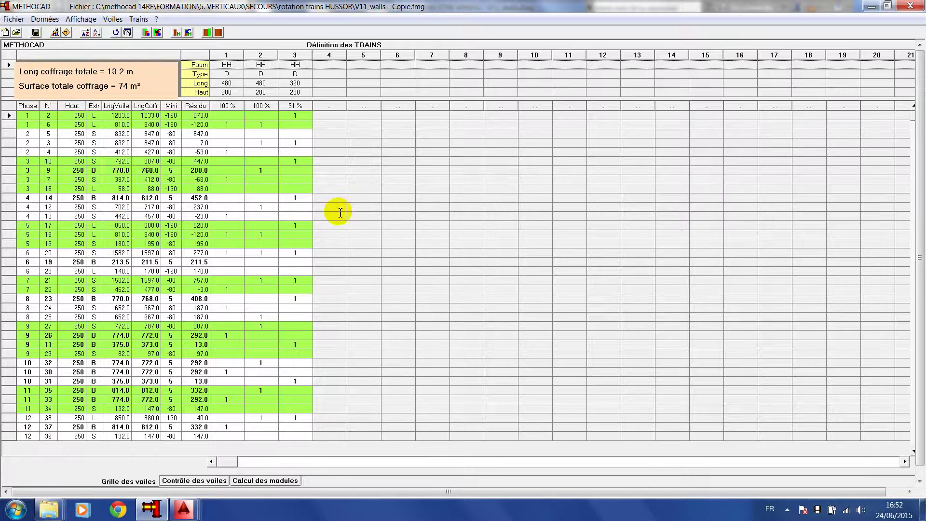
Step: Define train 4 from one HUSSOR_H12 panel 240 long and 280 high, and add one identical train
double_click(324, 87)
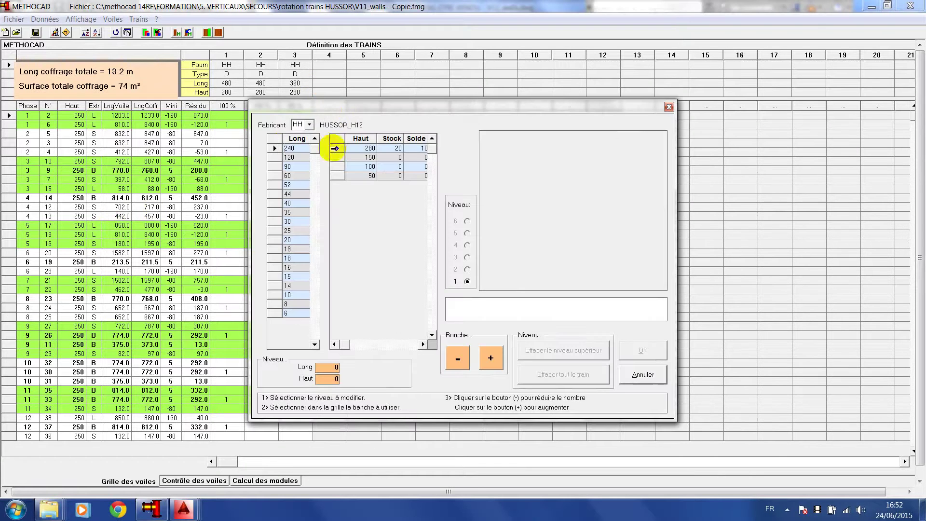
click(491, 357)
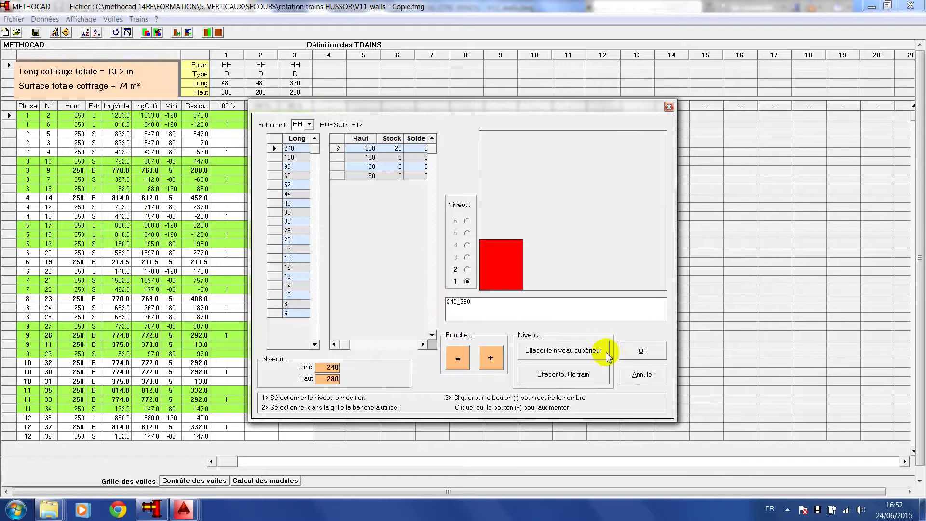
click(636, 350)
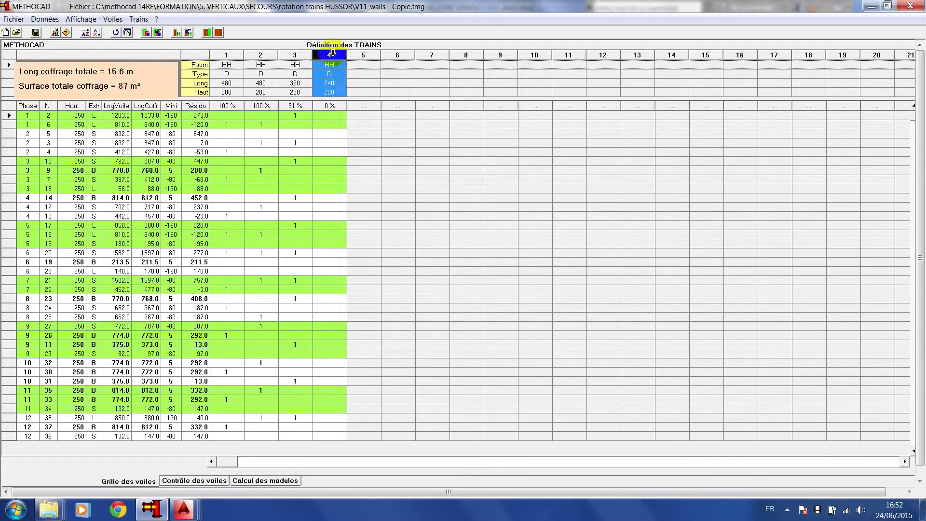
right_click(332, 54)
mouse_move(396, 57)
click(436, 59)
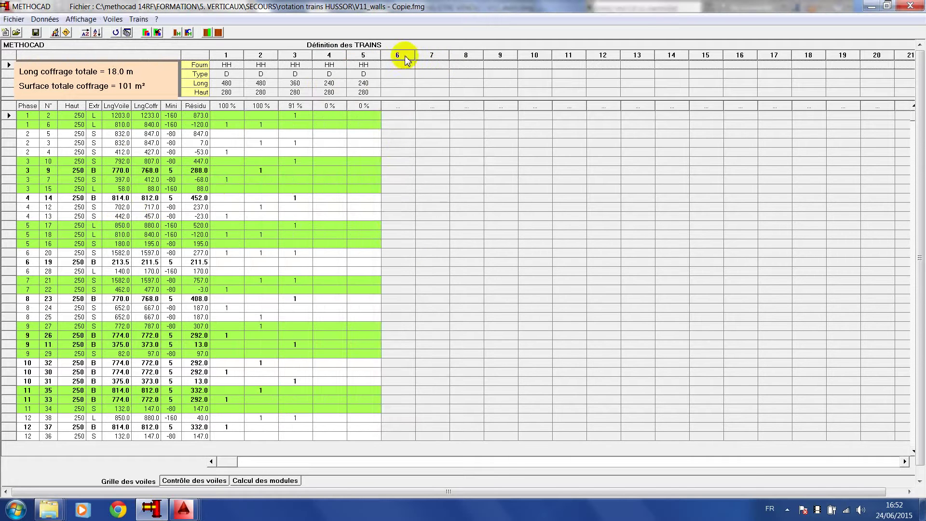
Step: Rotate all five trains using the closest-residue rotation type (Résidu le + proche)
click(115, 32)
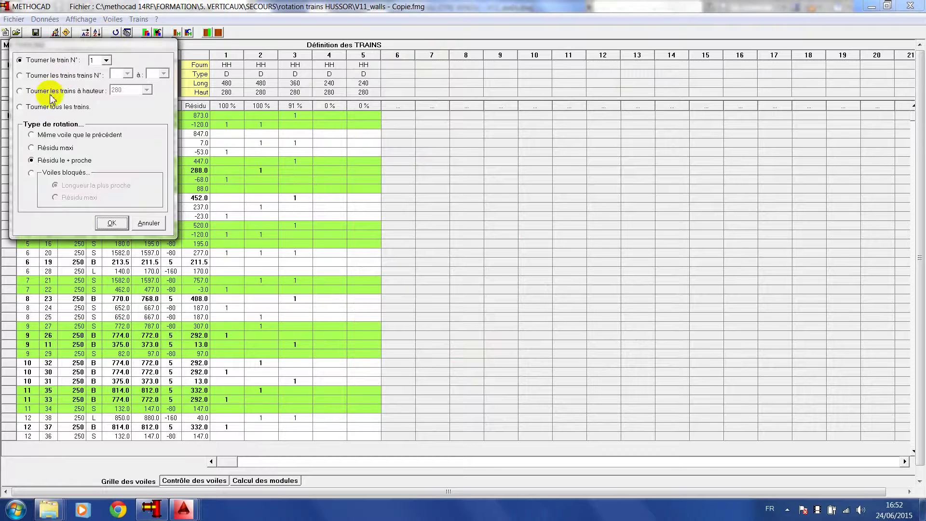
click(41, 106)
click(111, 221)
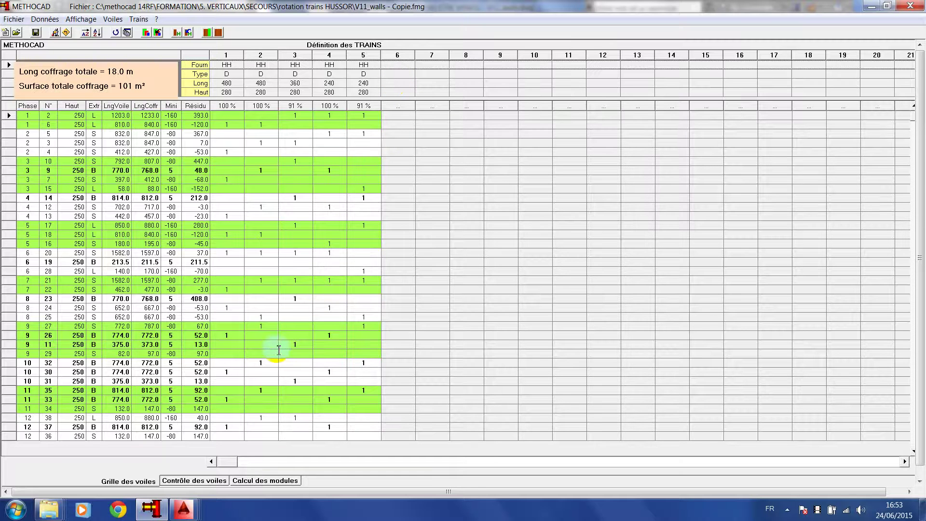
Step: Switch to V11_walls.dwg in AutoCAD and insert the 2D formwork panels with train/panel texts on all walls
mouse_move(184, 510)
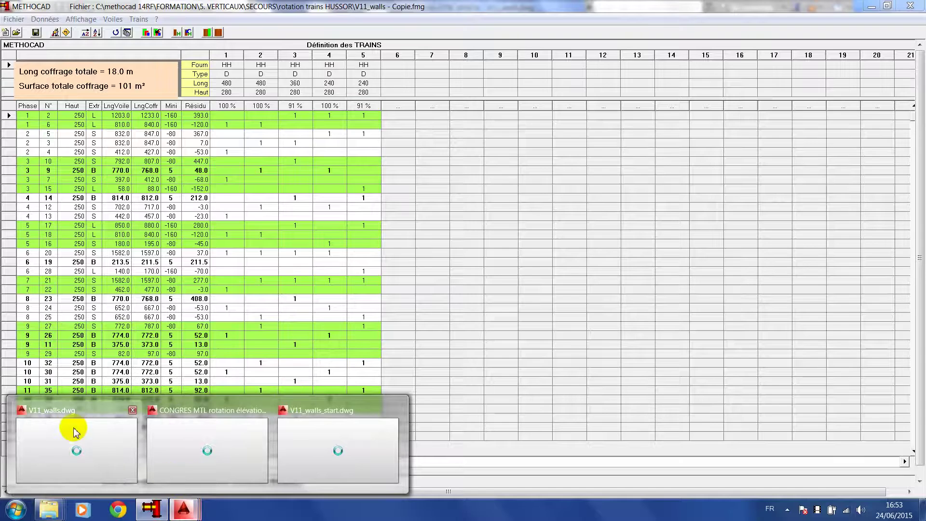
click(77, 441)
scroll(599, 201, down, 5)
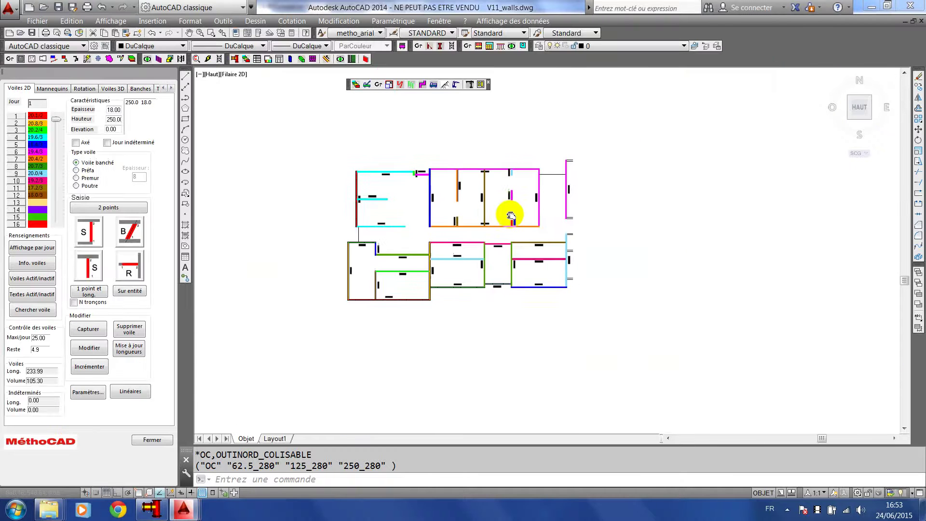
click(83, 88)
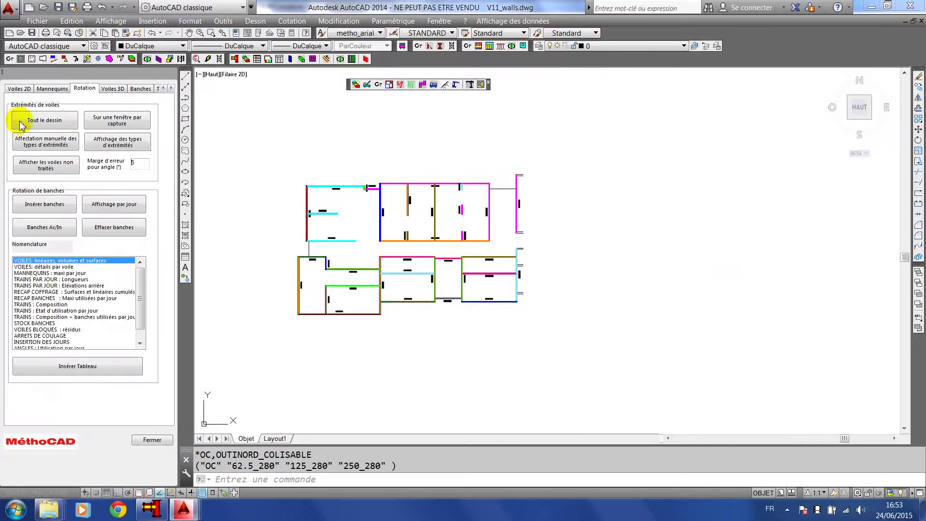
click(34, 206)
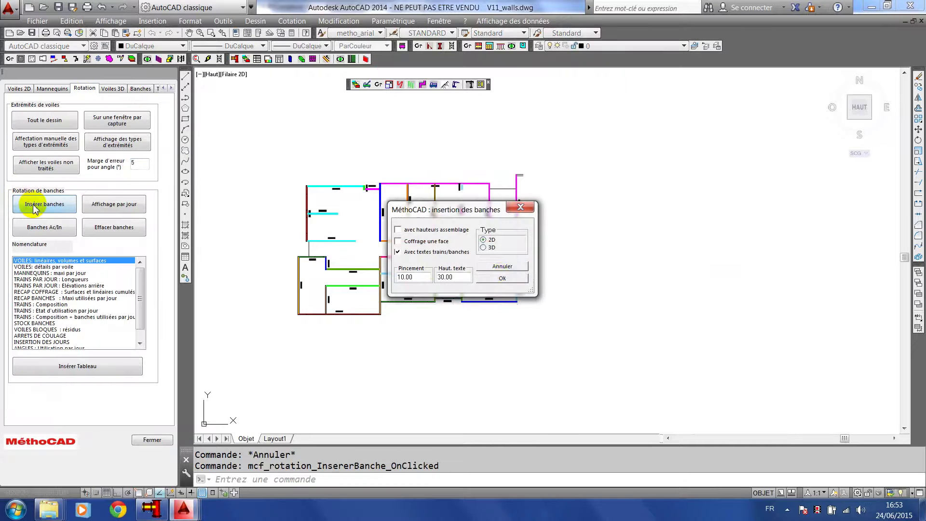
click(510, 280)
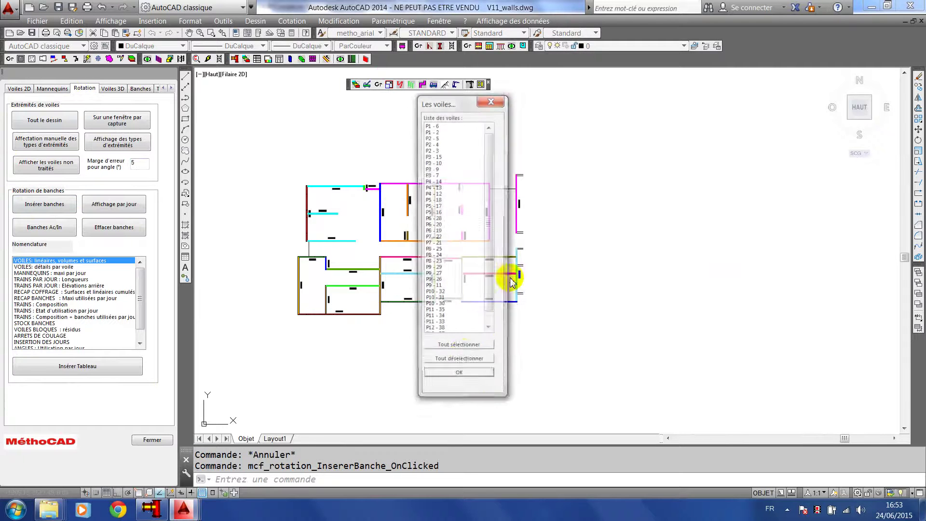
click(458, 348)
click(459, 378)
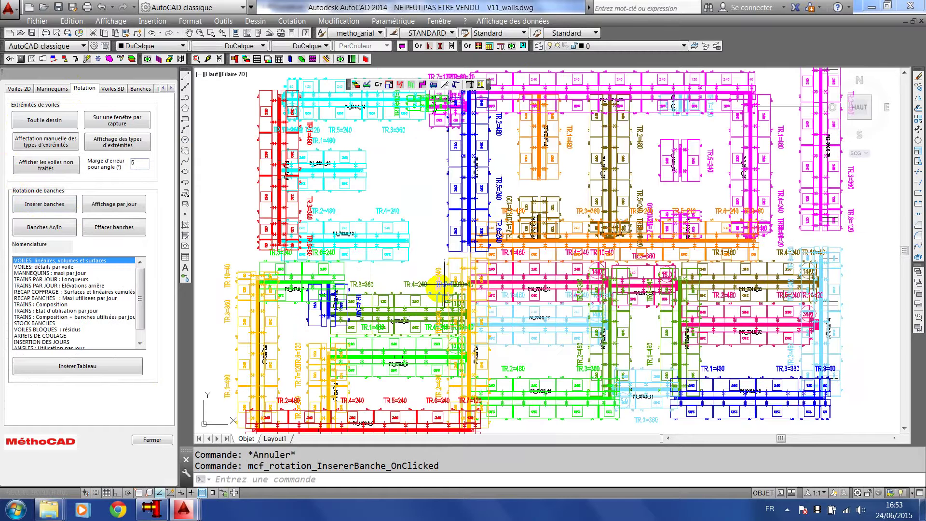
scroll(454, 276, down, 2)
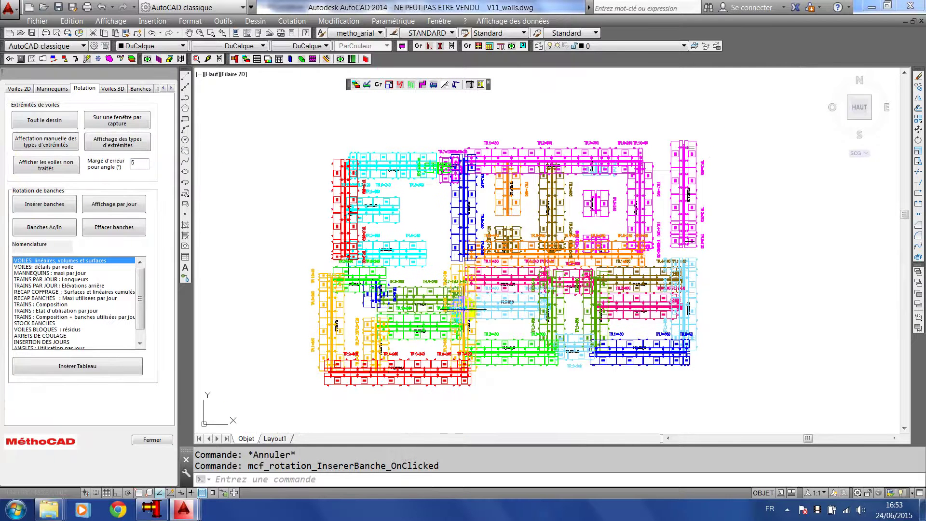
middle_drag(430, 273, 397, 286)
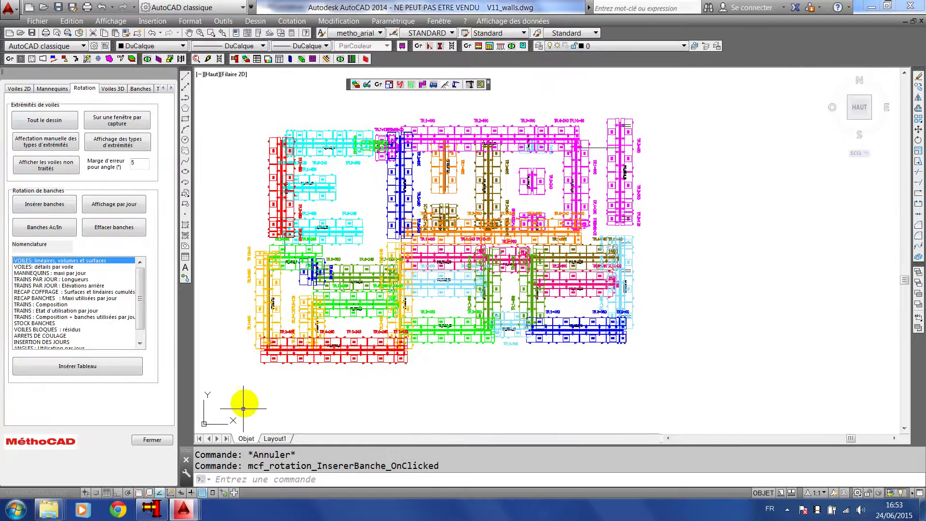
Step: Switch to METHOCAD to review the train assignments in the wall grid, and return to V11_walls.dwg in AutoCAD
click(162, 512)
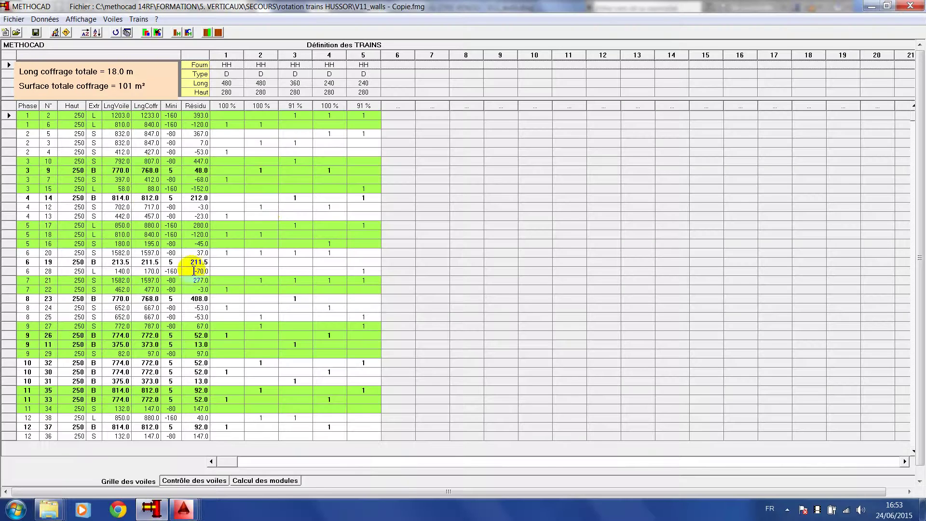
mouse_move(181, 507)
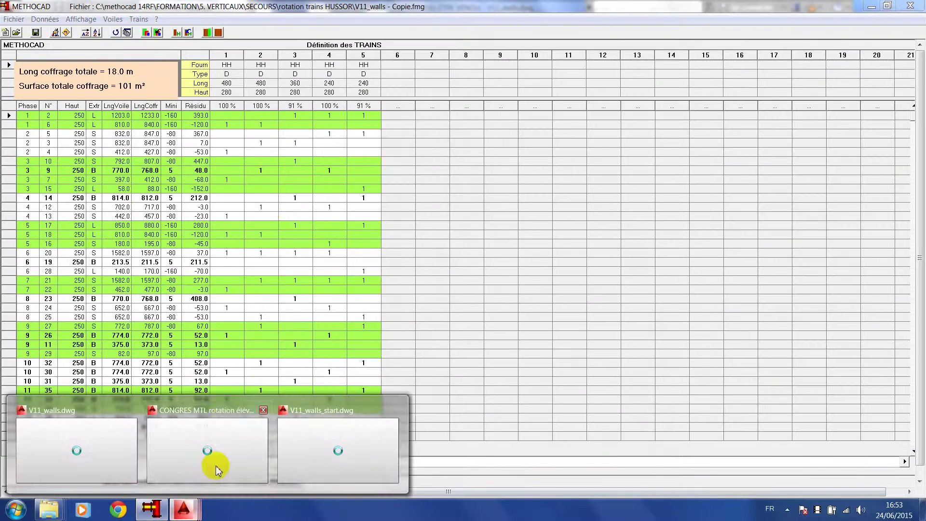
click(90, 438)
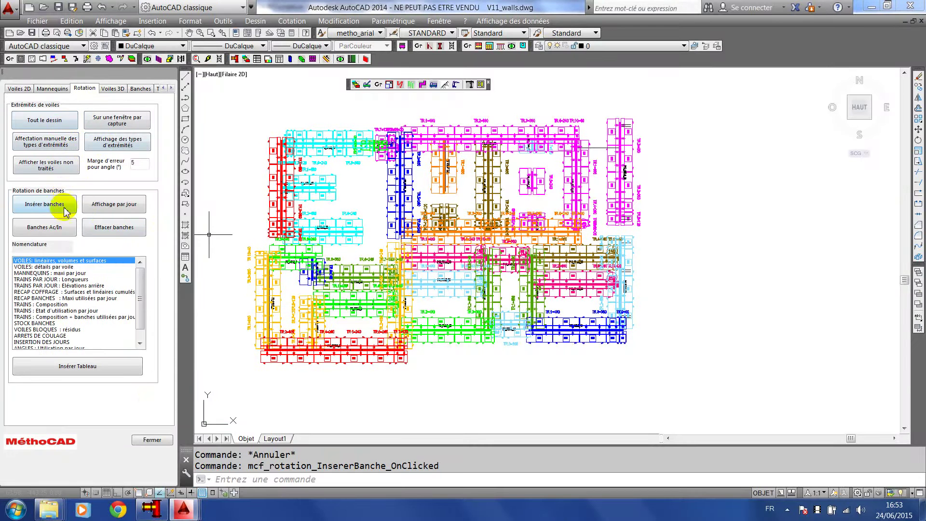
Step: Display the panel rotation day by day from day 1 through day 12, and end the daily display
click(102, 204)
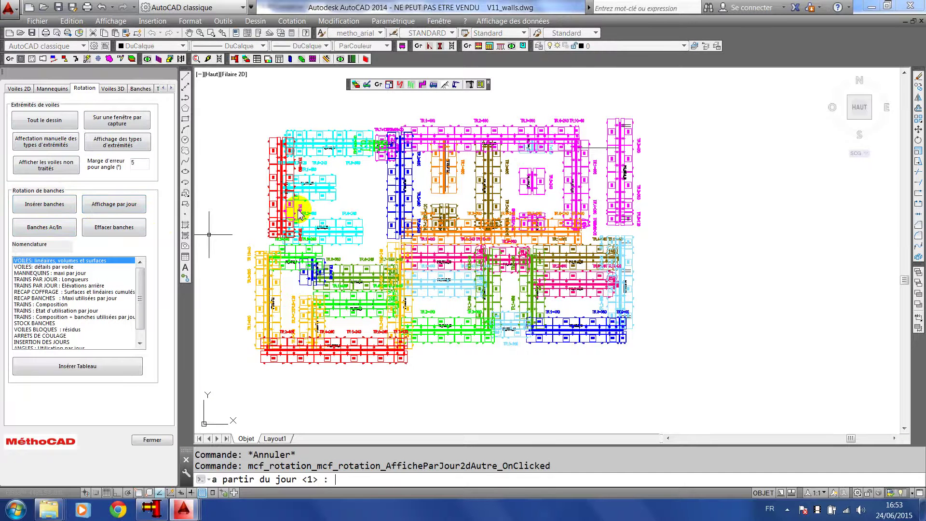
key(Return)
scroll(269, 201, up, 5)
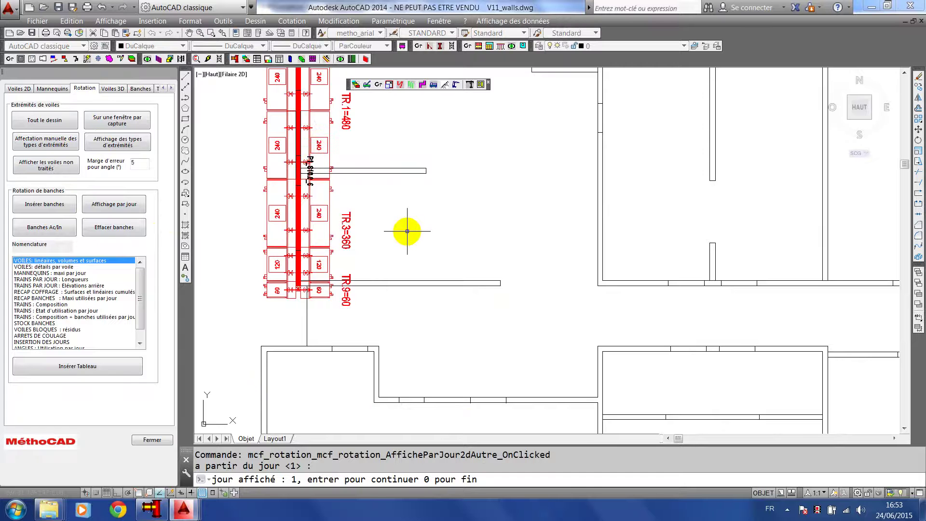
scroll(407, 231, down, 2)
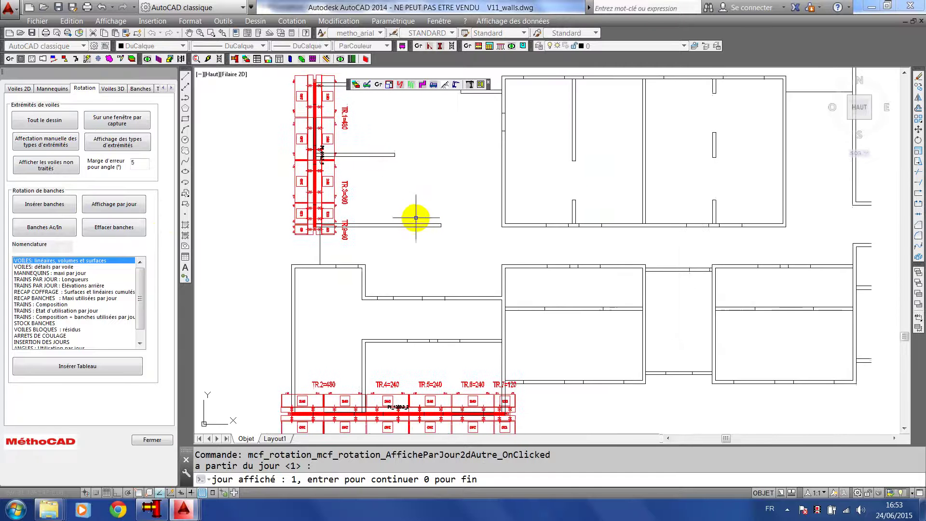
key(Return)
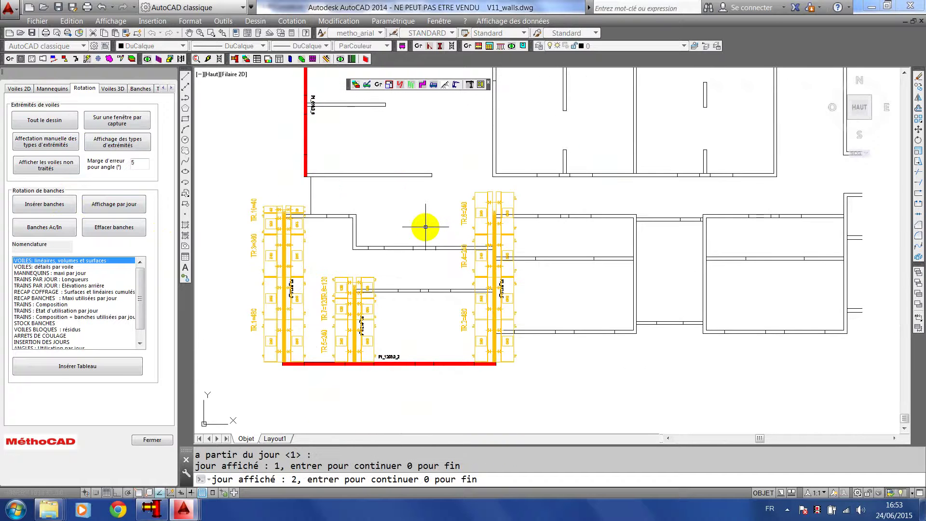
key(Return)
scroll(424, 213, down, 2)
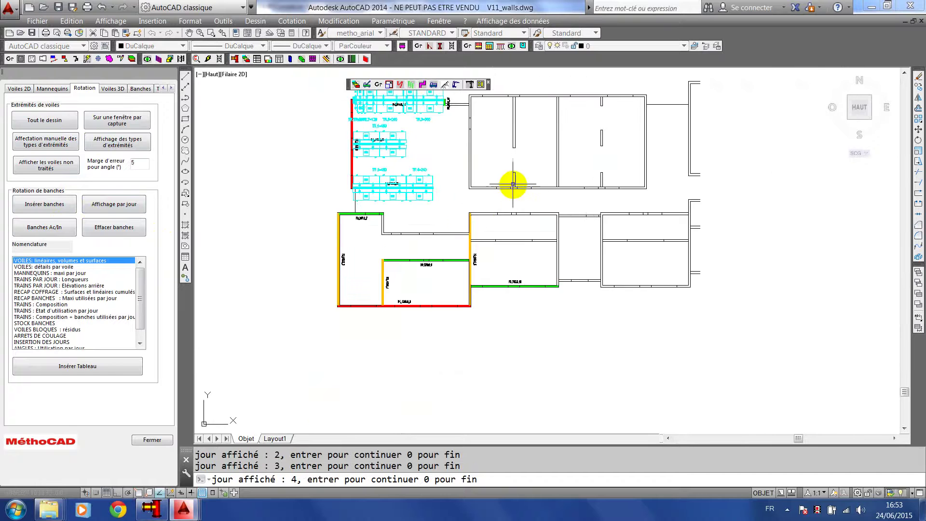
scroll(533, 256, up, 3)
key(Return)
key(Return)
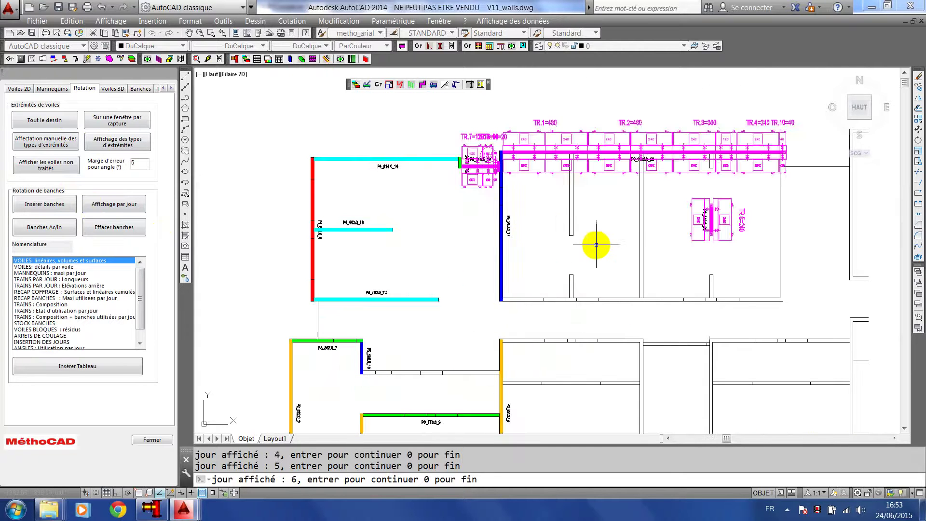
key(Return)
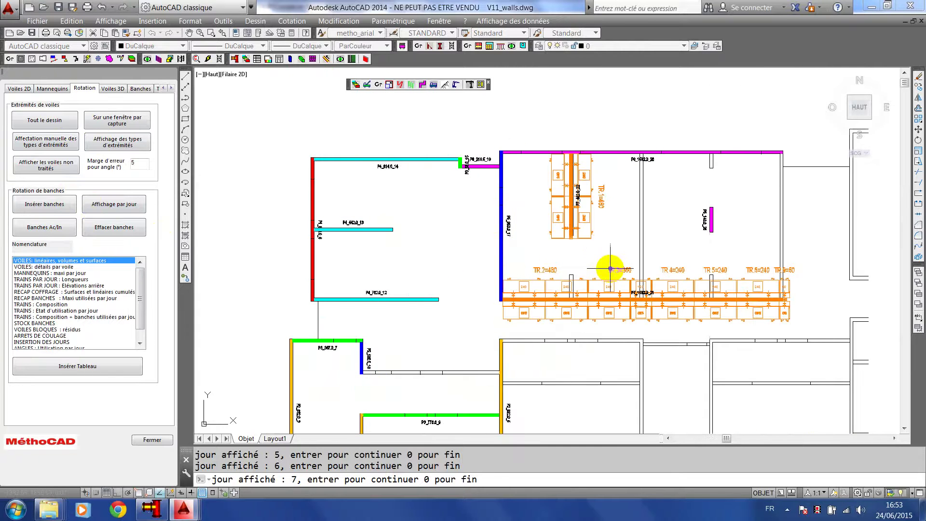
middle_drag(612, 265, 554, 192)
key(Return)
key(Return)
key(Return)
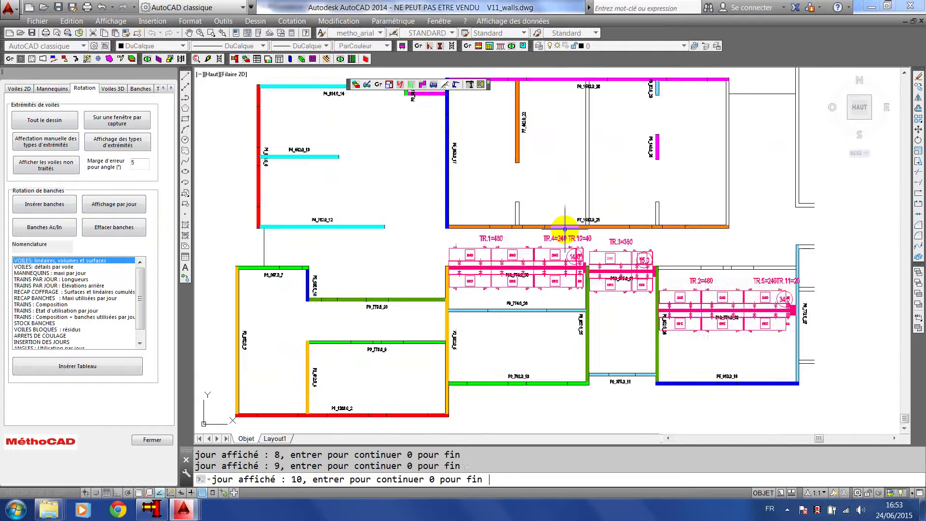
key(Return)
key(Return)
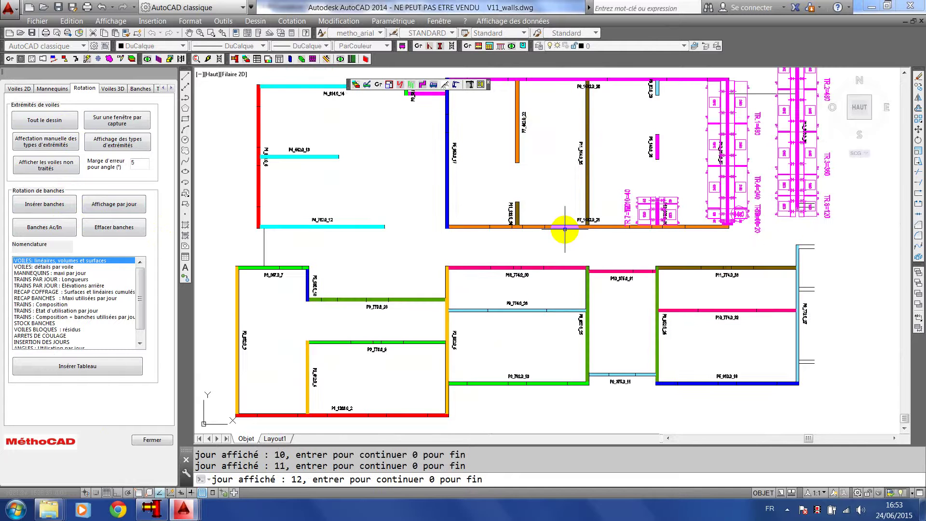
text(0)
key(Return)
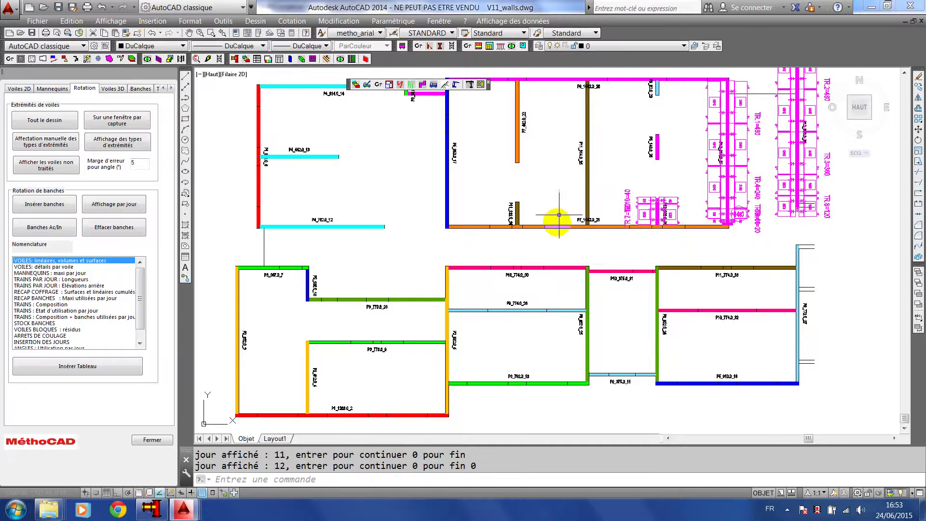
Step: Insert the train lengths per day table (TRAINS PAR JOUR : Longueurs) above the plan, with text height 50 and in colour
scroll(600, 170, down, 2)
middle_drag(608, 137, 544, 194)
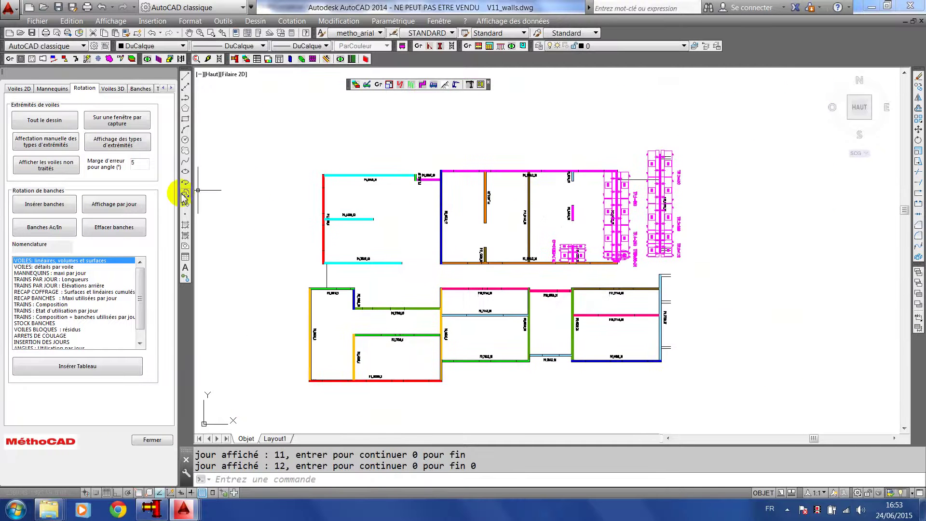
click(78, 280)
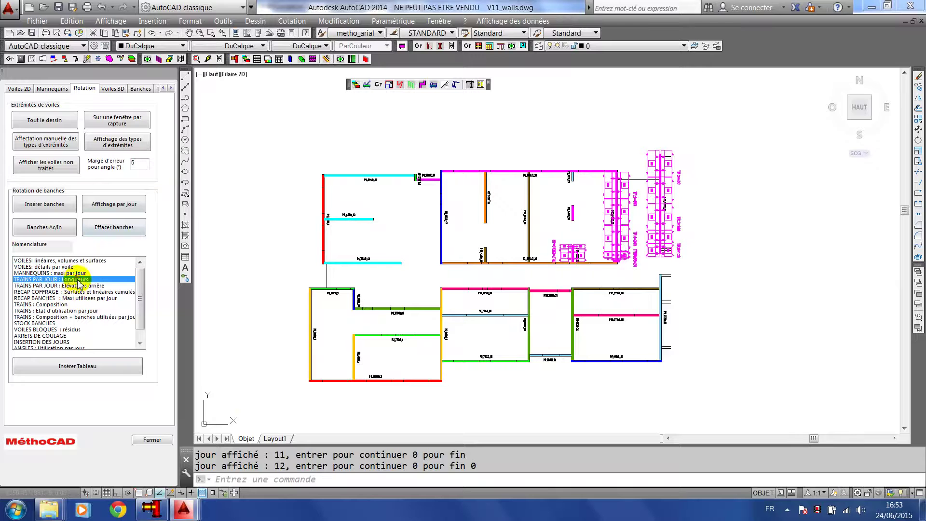
click(77, 367)
click(392, 120)
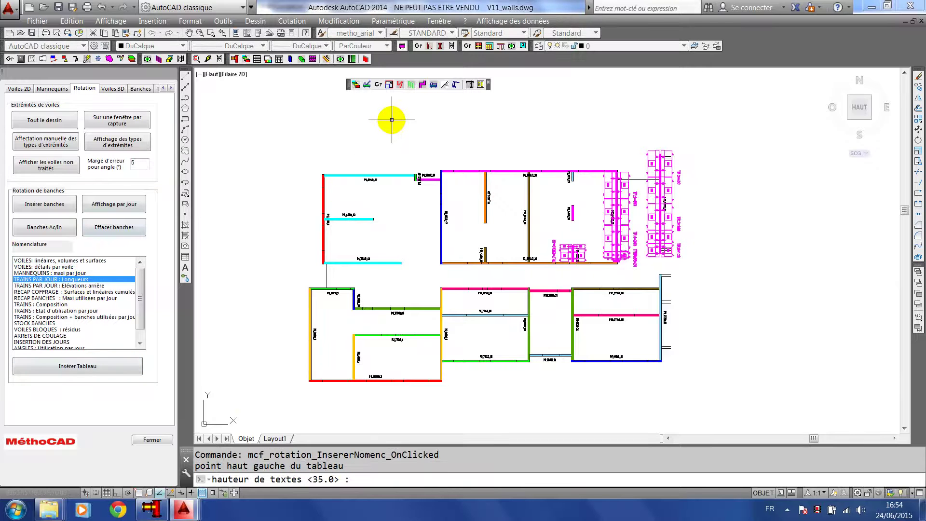
key(Return)
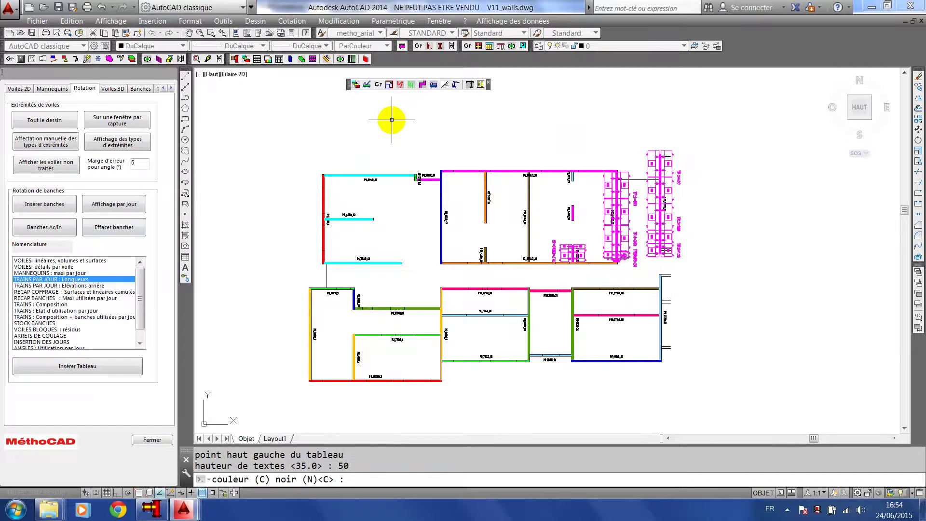
key(Return)
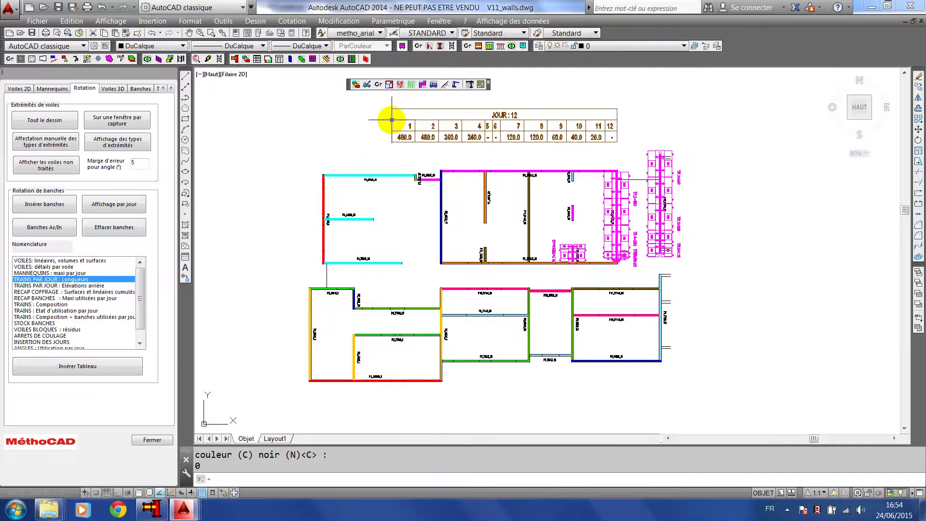
Step: Replay the daily display from day 1 through day 13, examining the train lengths table alongside the panels on the walls
click(107, 208)
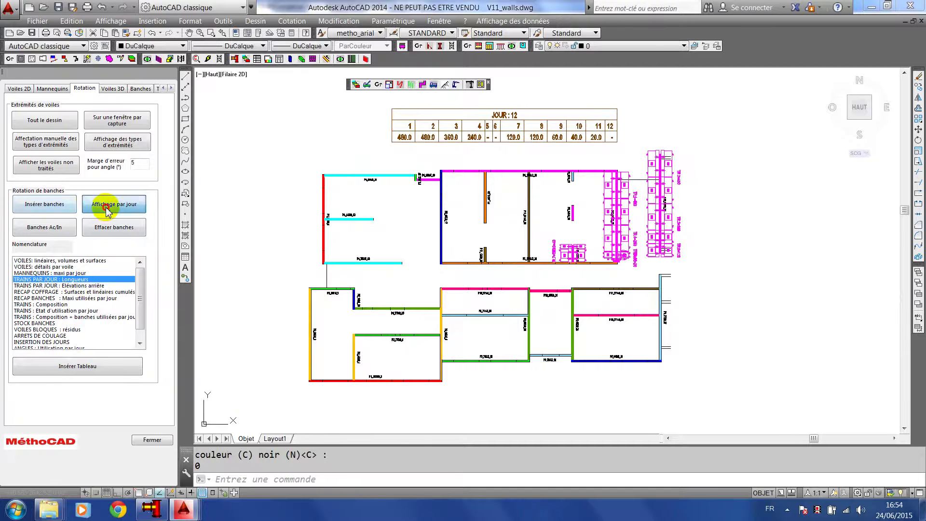
key(Return)
scroll(524, 118, up, 3)
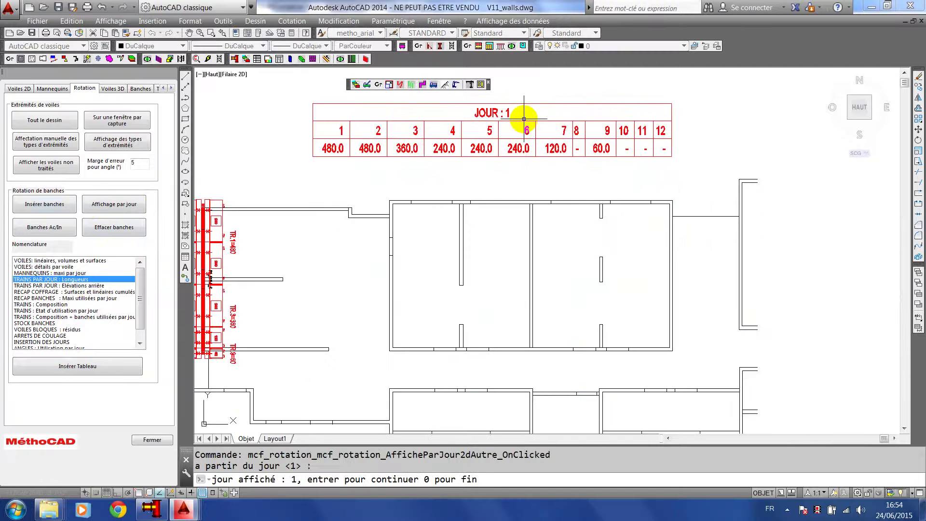
scroll(524, 118, down, 2)
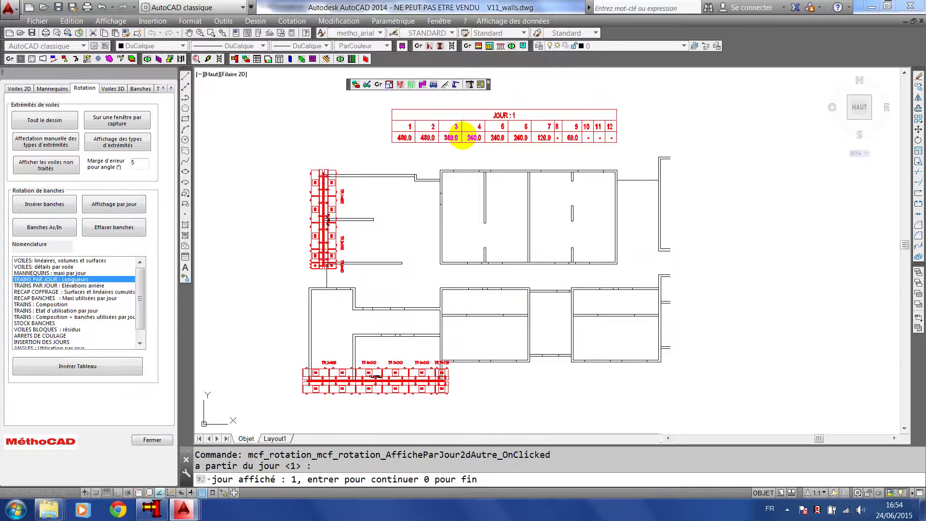
key(Return)
scroll(590, 138, up, 2)
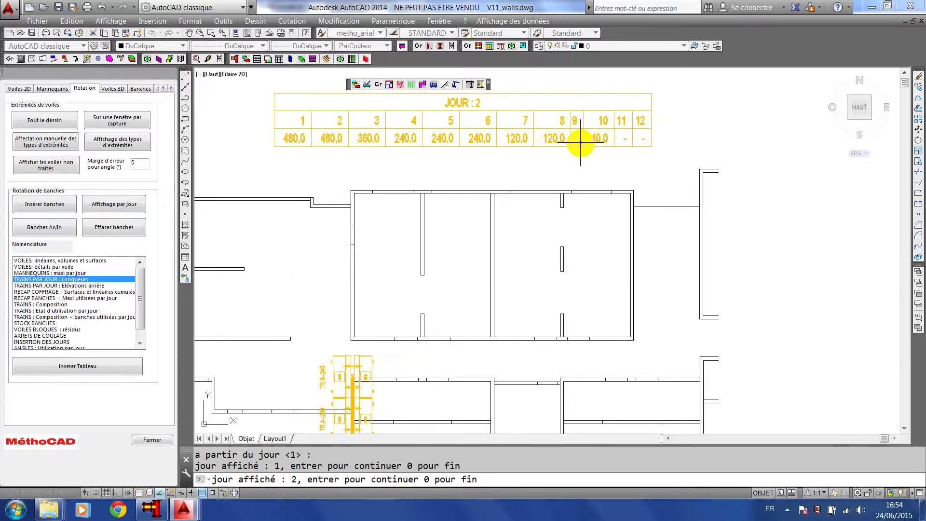
scroll(579, 141, down, 2)
key(Return)
key(Return)
key(Return)
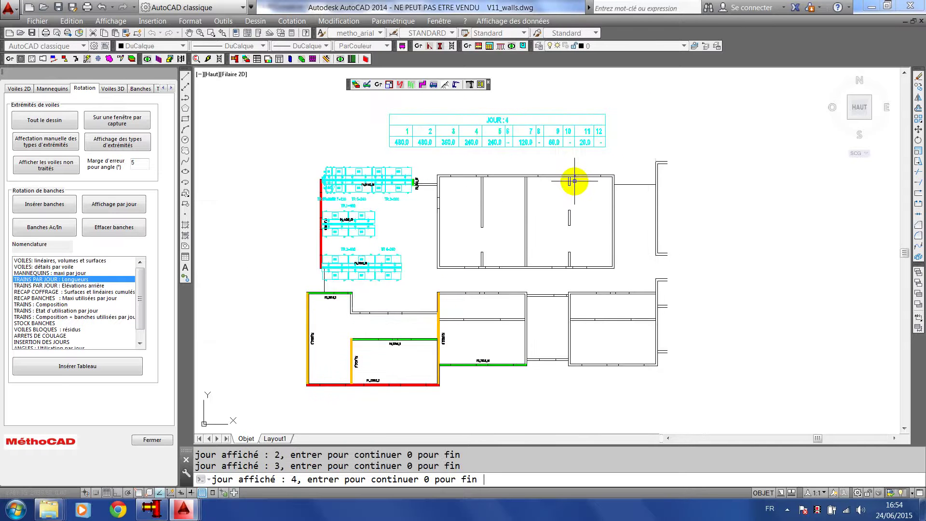
key(Return)
key(Return)
key(Return)
key(Return)
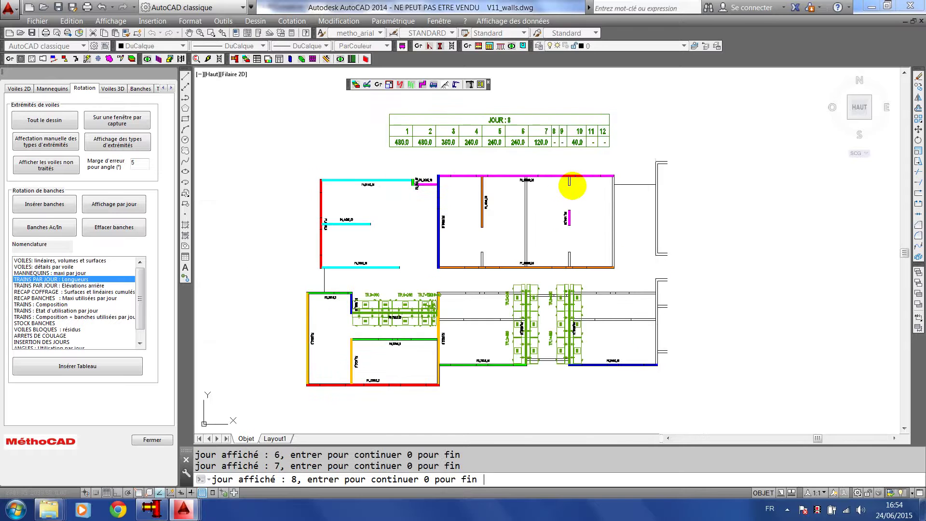
key(Return)
key(Return)
key(Return)
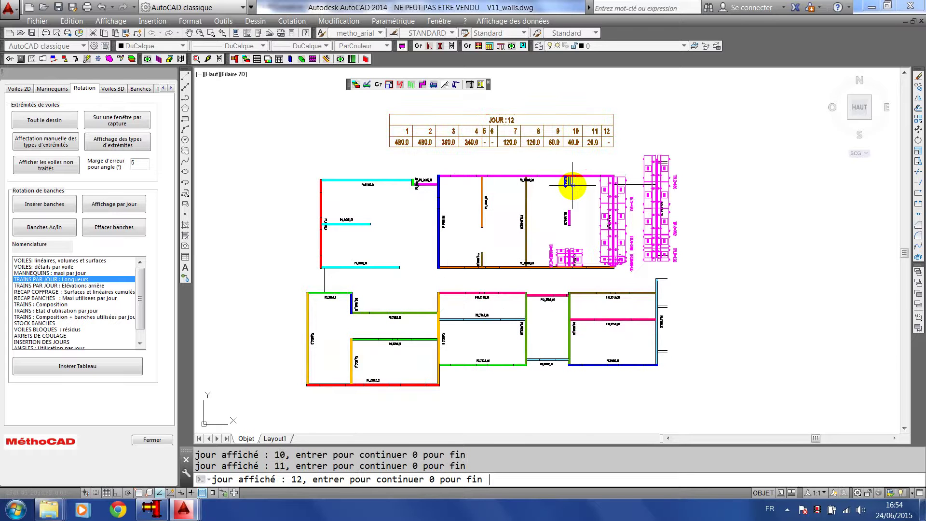
key(Return)
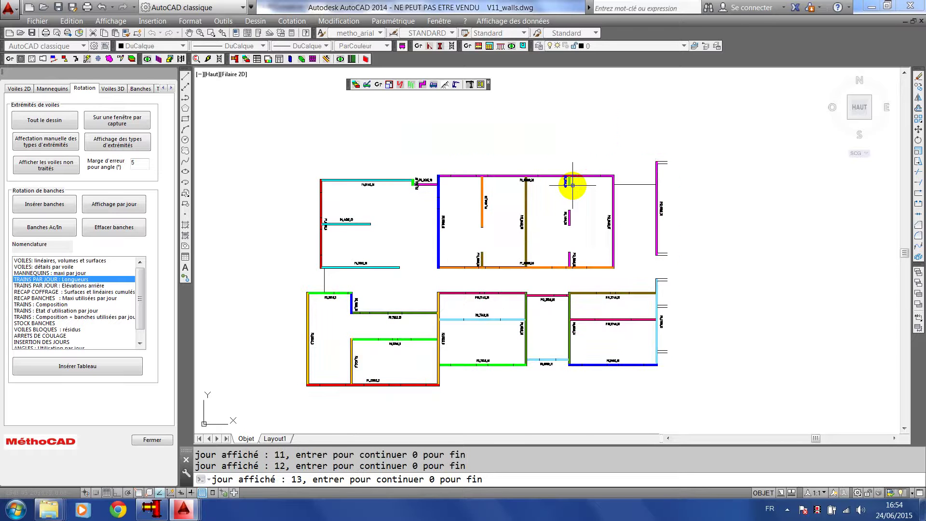
Step: Insert the table of maximum panels used per day (RECAP BANCHES : Maxi utilisées par jour) beside the plan at the default text height of 50
middle_drag(689, 180, 635, 169)
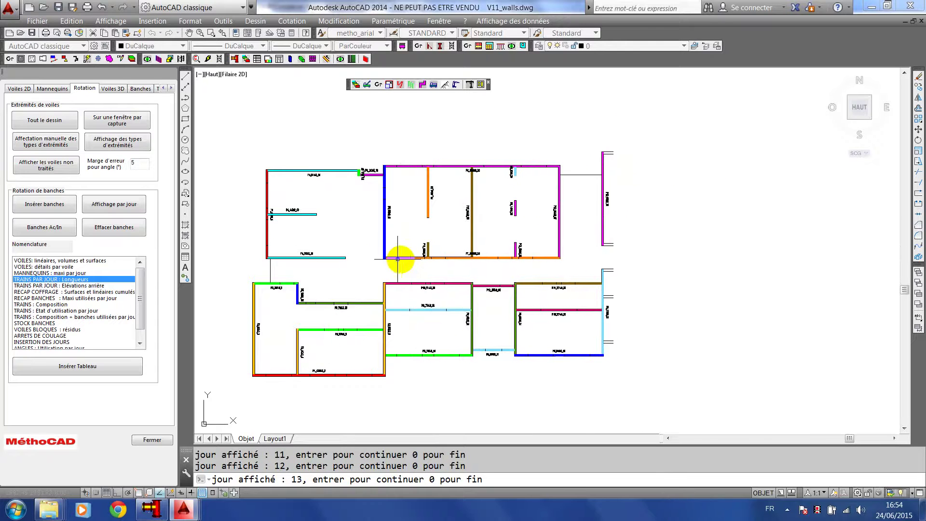
click(88, 298)
click(94, 366)
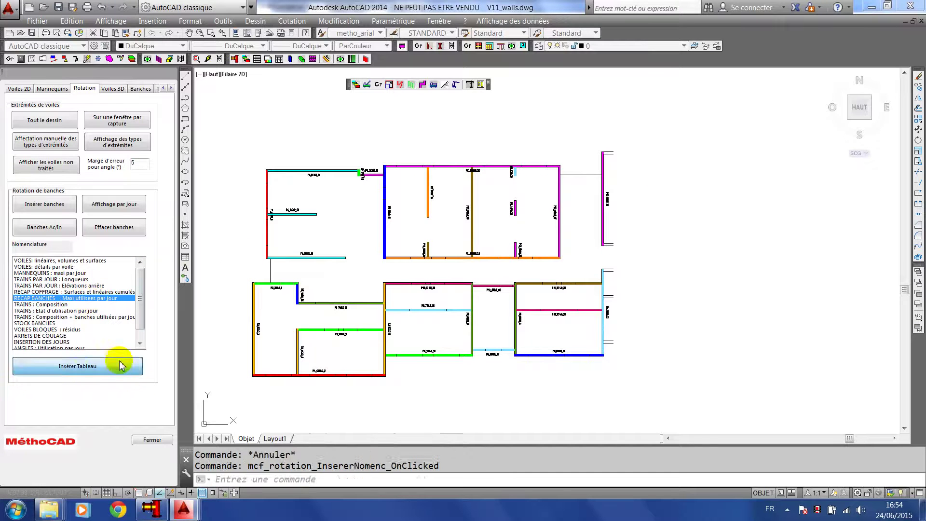
click(610, 176)
text(0)
key(Return)
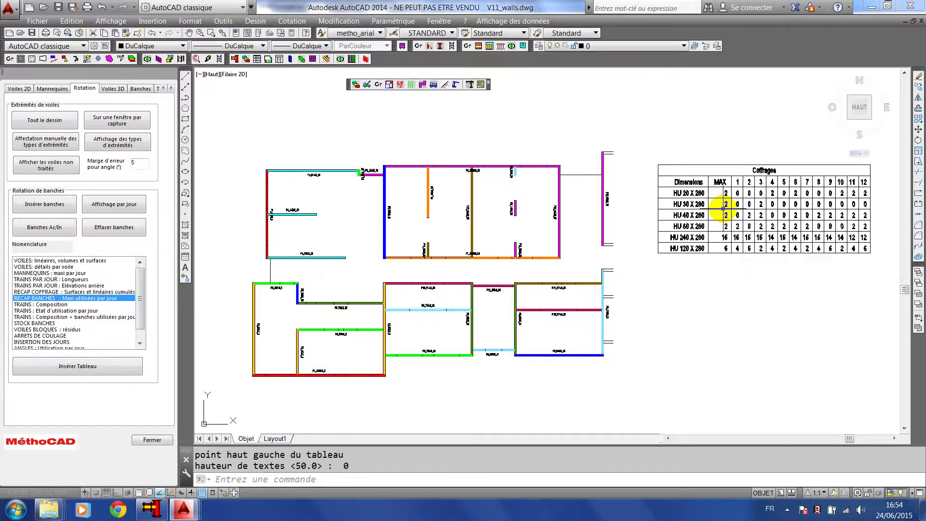
middle_drag(721, 207, 583, 221)
scroll(583, 221, up, 2)
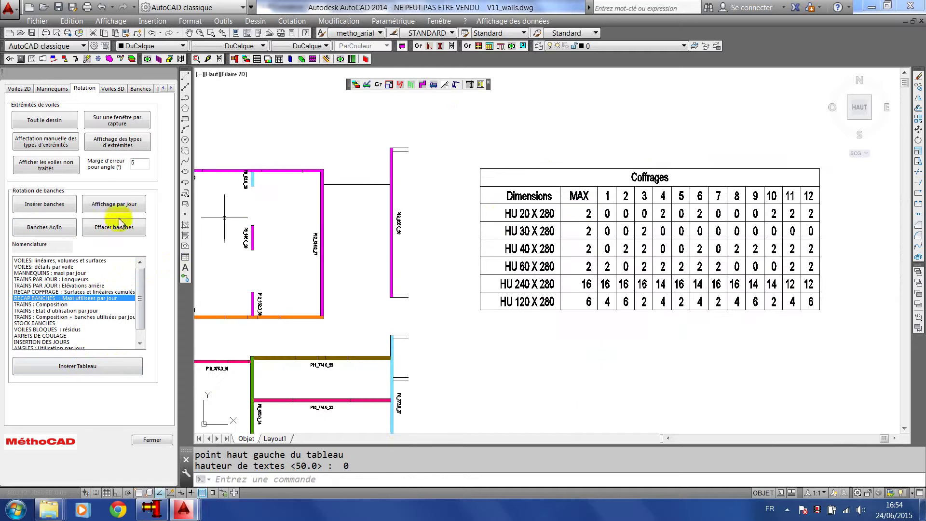
Step: Insert the train composition table (TRAINS : Composition) below the Coffrages table at the default text height of 50
click(63, 304)
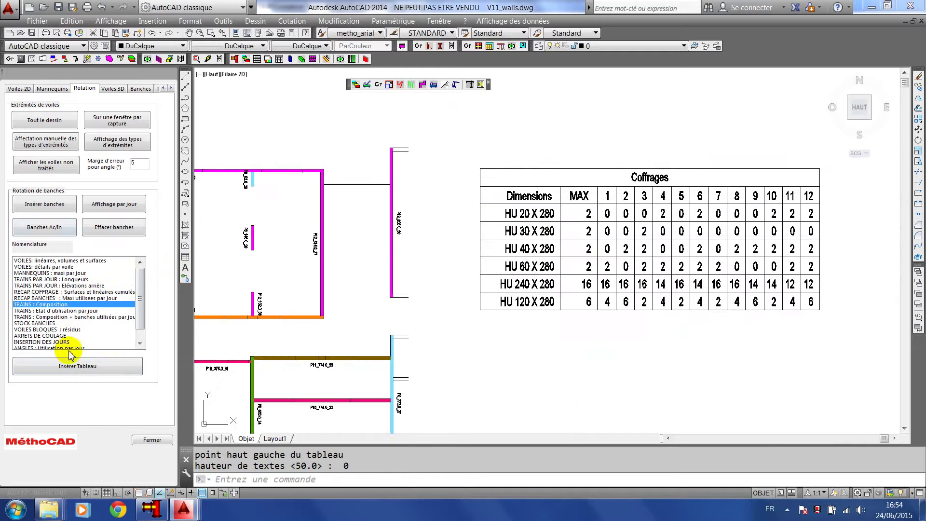
click(75, 366)
click(492, 354)
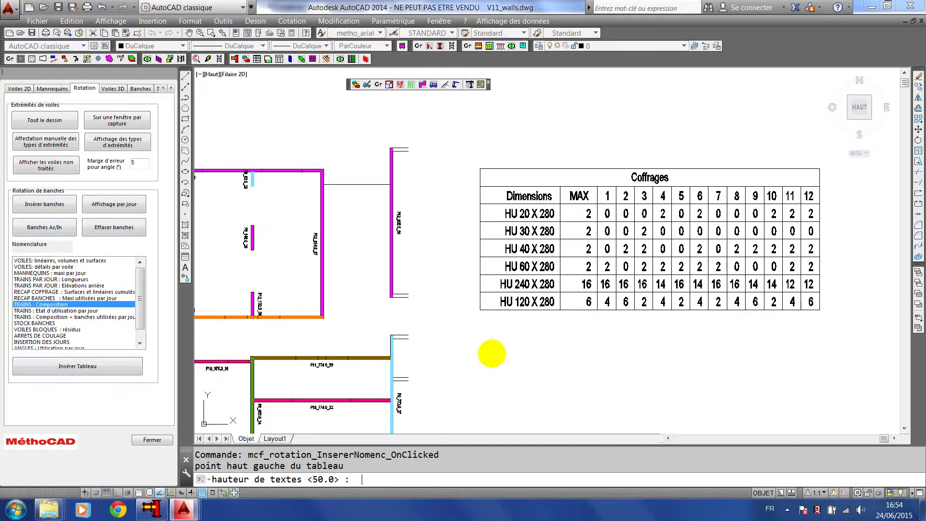
text(0)
key(Return)
mouse_move(491, 353)
middle_down()
mouse_move(482, 197)
mouse_move(439, 197)
middle_up()
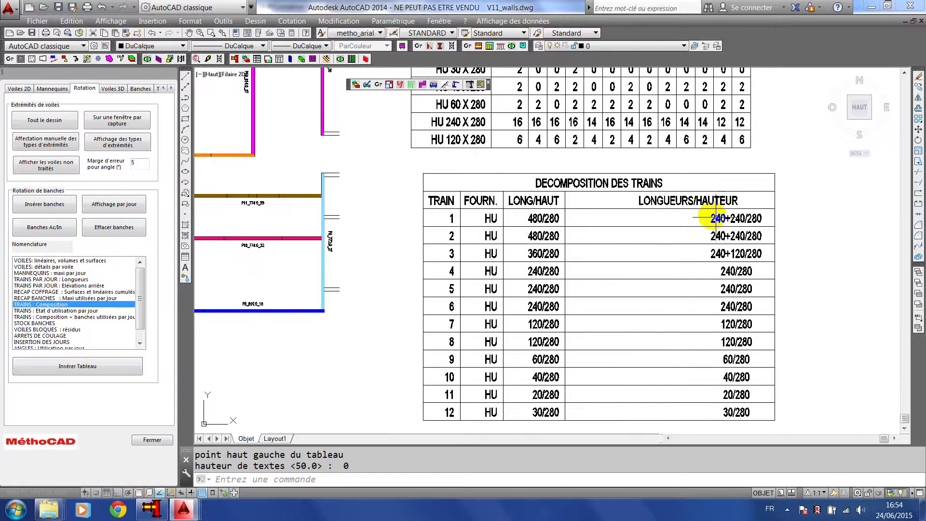
scroll(740, 218, down, 2)
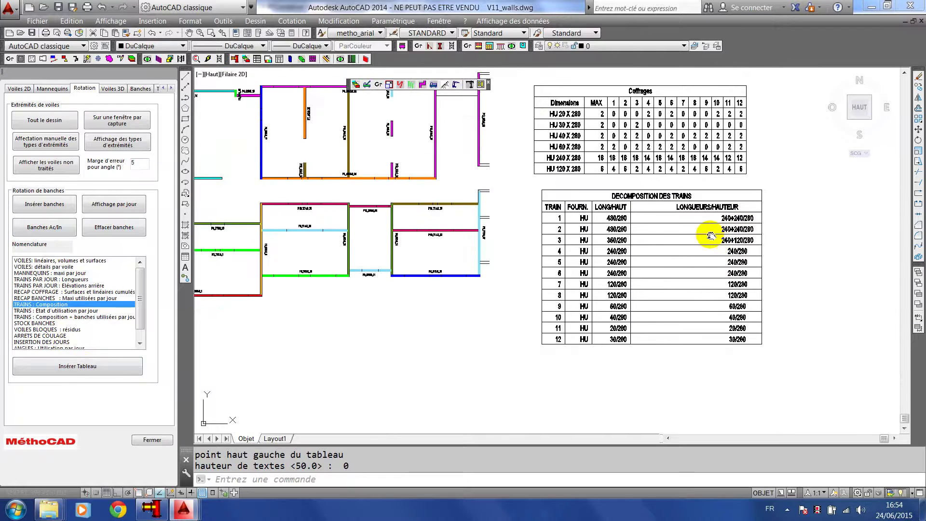
scroll(600, 215, down, 1)
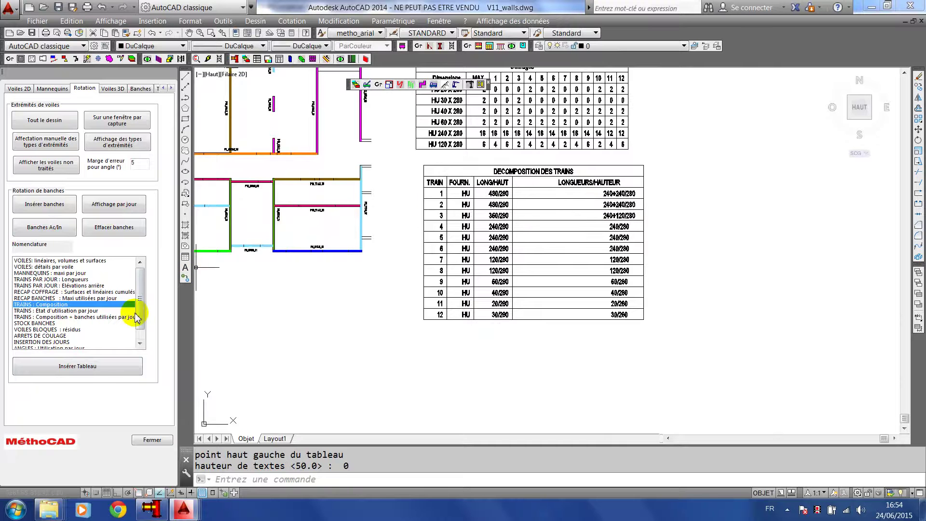
Step: Insert the train usage table (TRAINS : Etat d'utilisation par jour) beside the train decomposition table at the default text height of 50
click(86, 311)
click(80, 374)
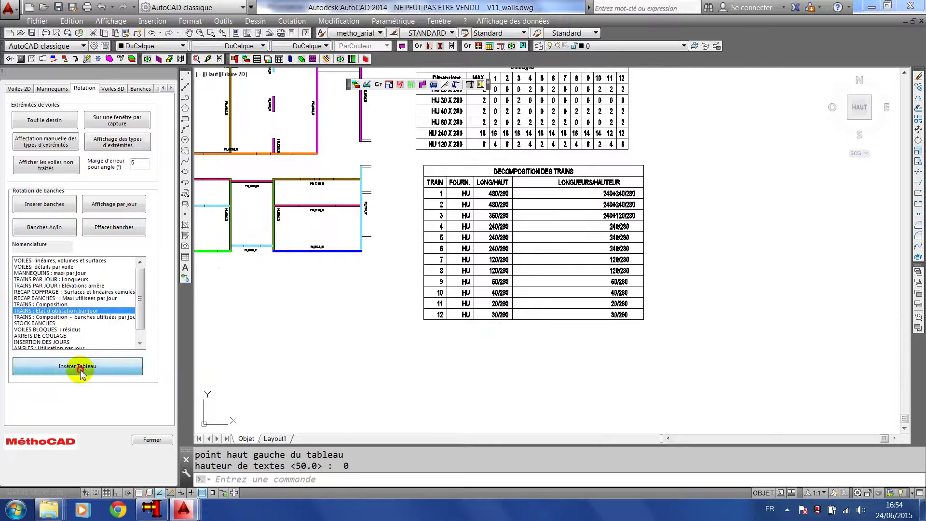
click(667, 168)
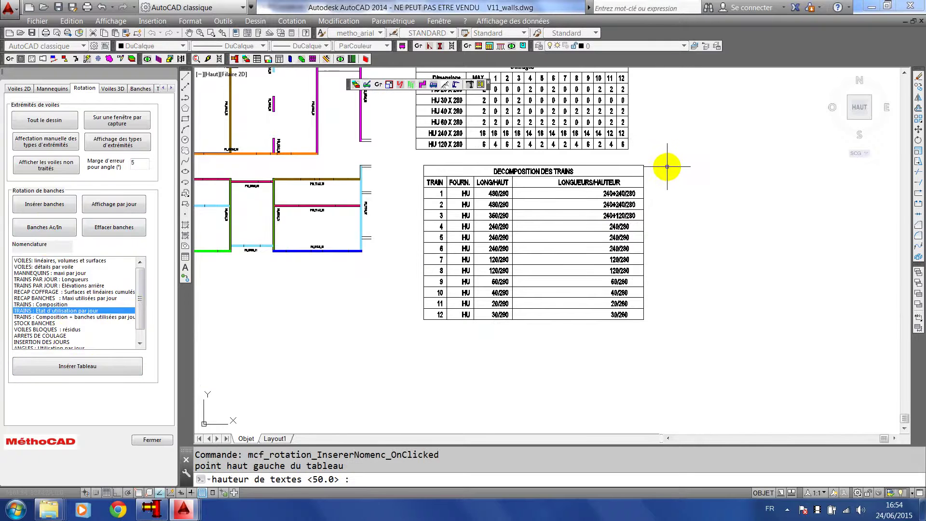
key(Return)
middle_drag(702, 185, 475, 179)
scroll(475, 179, up, 2)
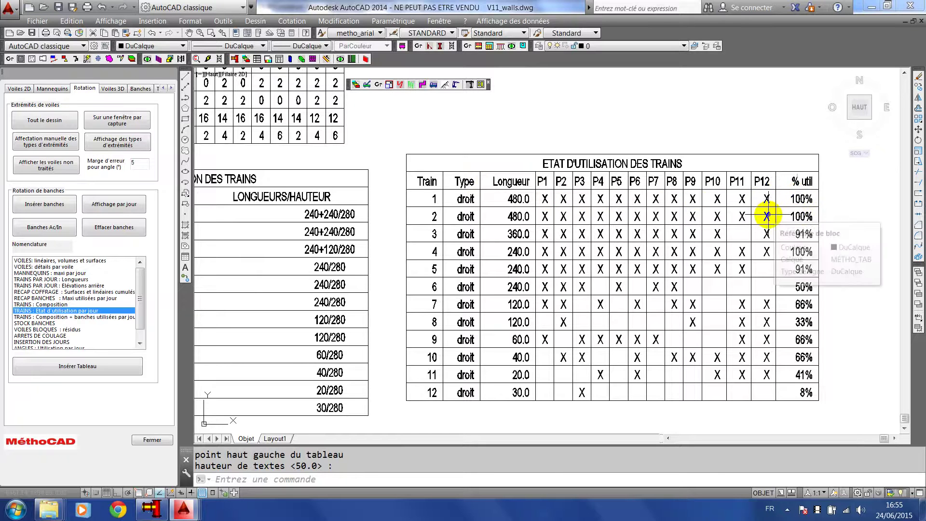
scroll(714, 237, down, 2)
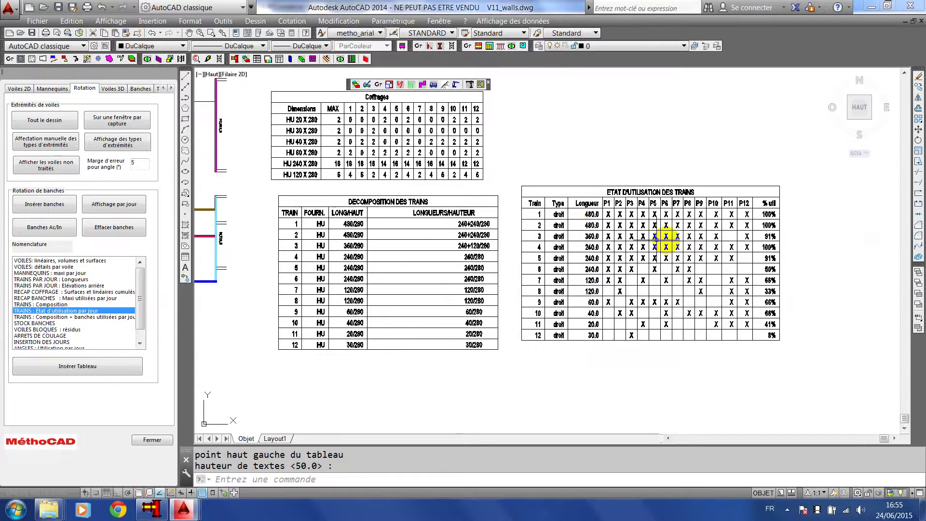
middle_drag(589, 194, 555, 201)
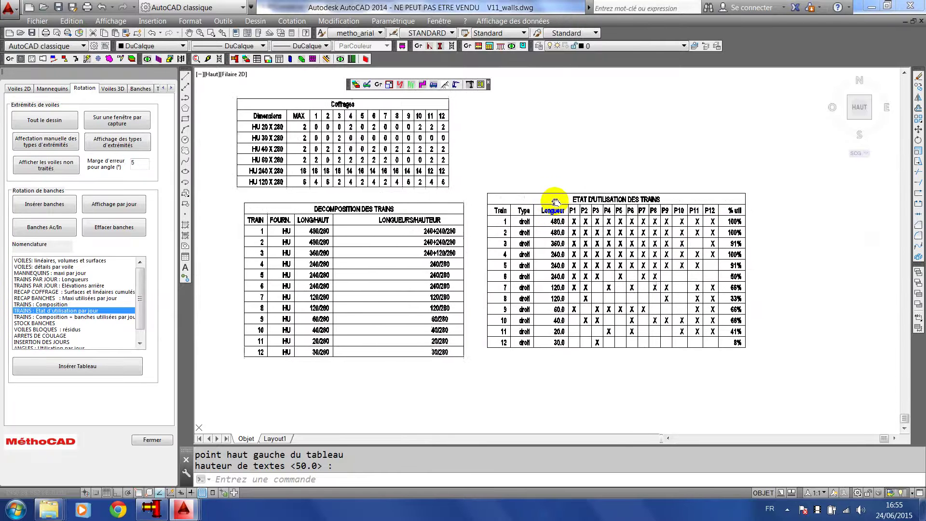
Step: Insert the panel stock table (STOCK BANCHES) above the train usage table, entering 0 for the text height
click(36, 322)
click(65, 366)
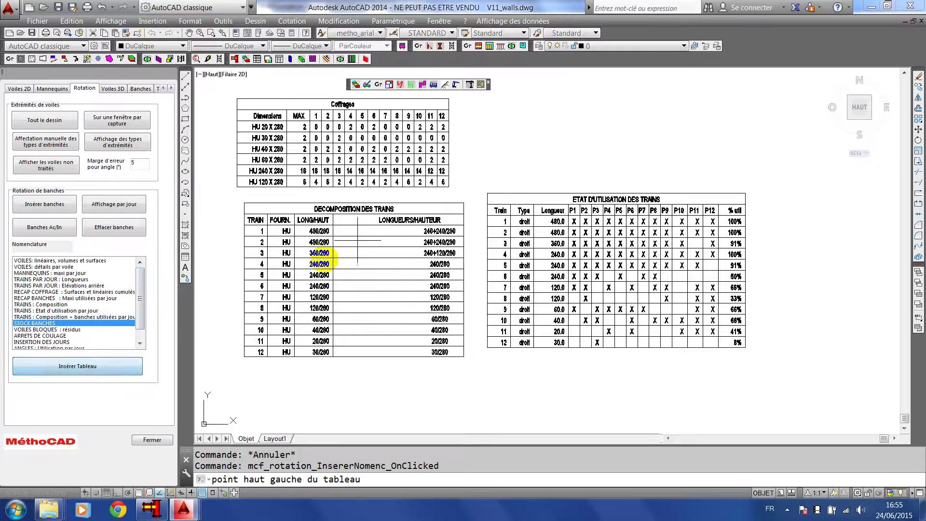
click(517, 107)
text(0)
key(Return)
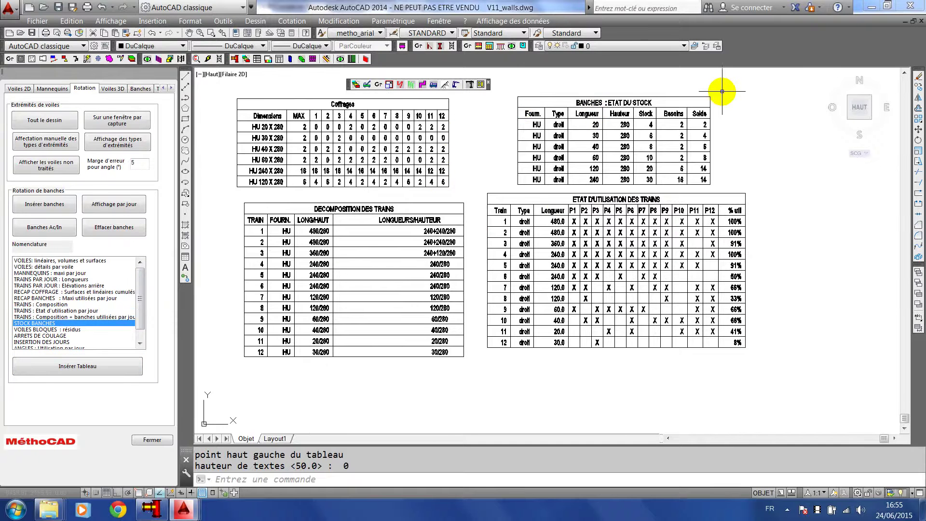
scroll(719, 87, up, 2)
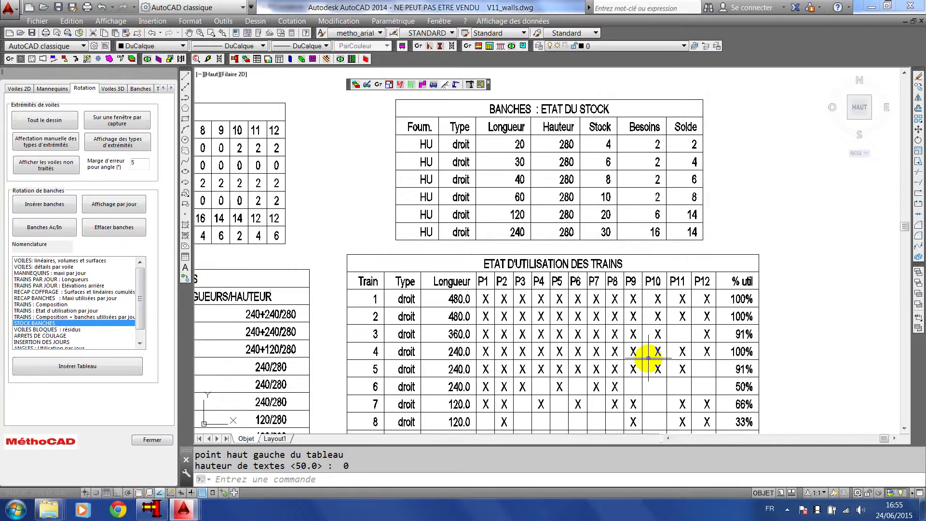
scroll(647, 357, down, 2)
Step: Insert the blocked walls residue table (VOILES BLOQUES : résidus) below the train decomposition table, entering 0 for the text height
middle_drag(630, 360, 664, 225)
scroll(663, 224, up, 2)
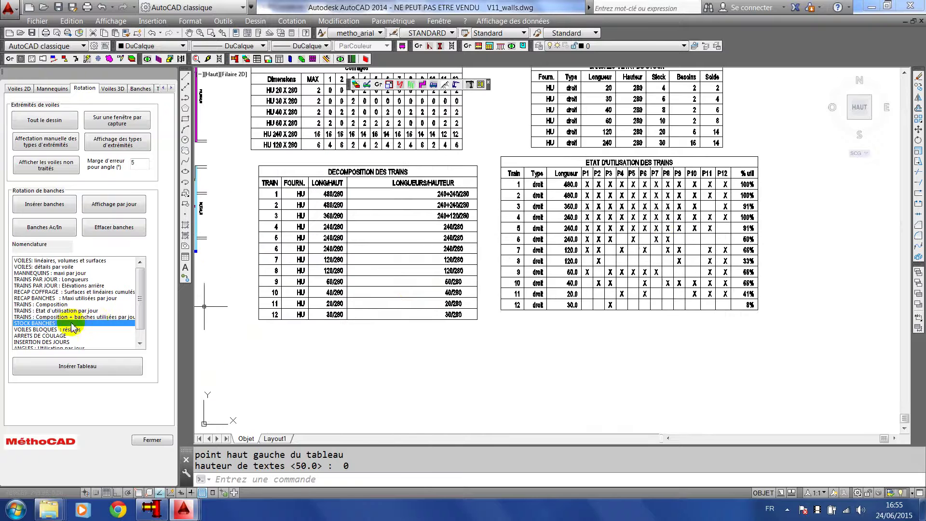
click(68, 329)
click(79, 366)
click(318, 348)
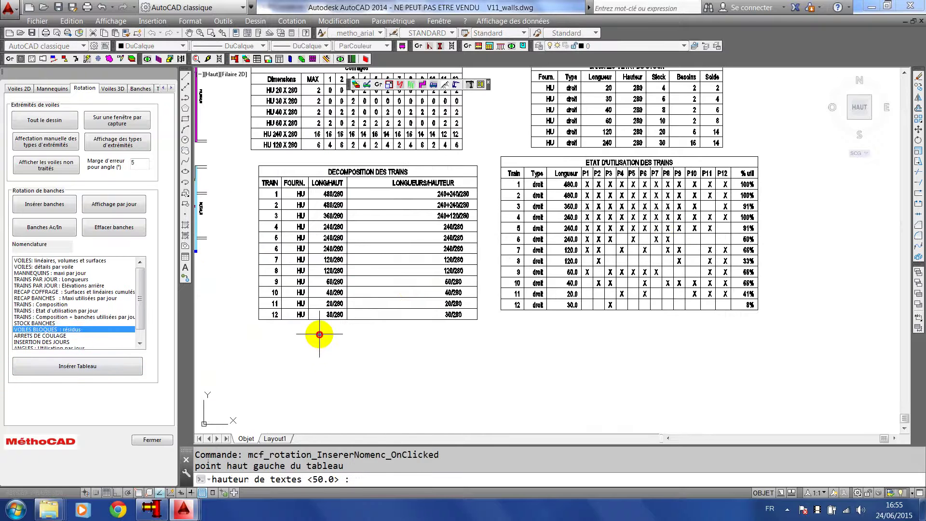
text(0)
key(Return)
middle_drag(340, 361, 376, 293)
scroll(376, 293, up, 2)
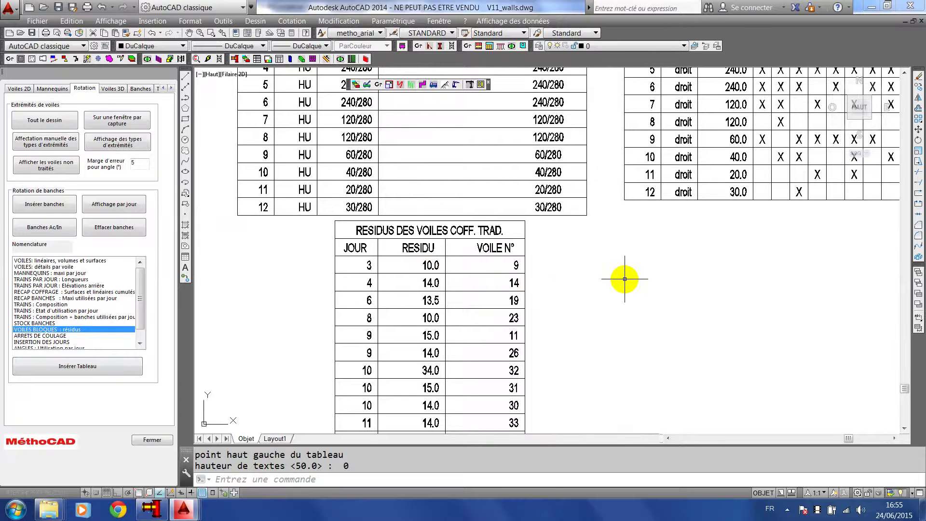
scroll(624, 279, down, 3)
scroll(624, 279, up, 3)
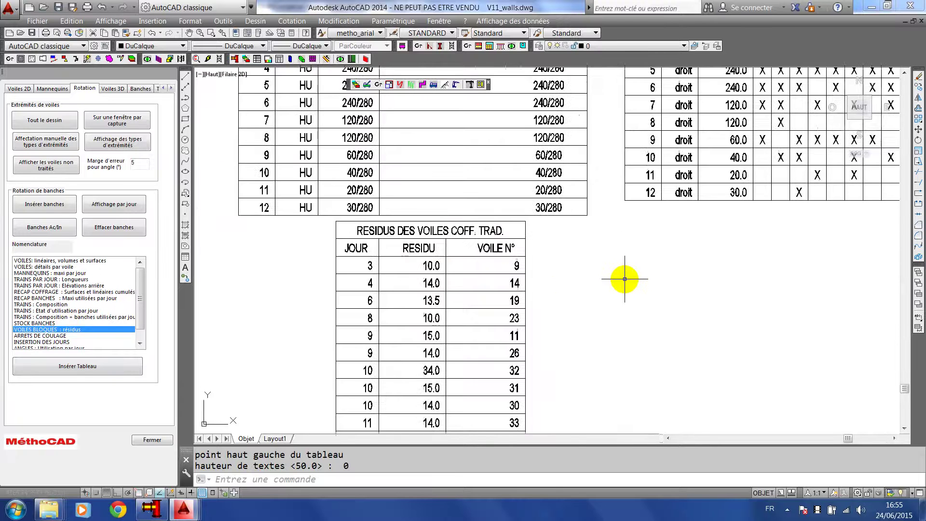
scroll(625, 279, down, 2)
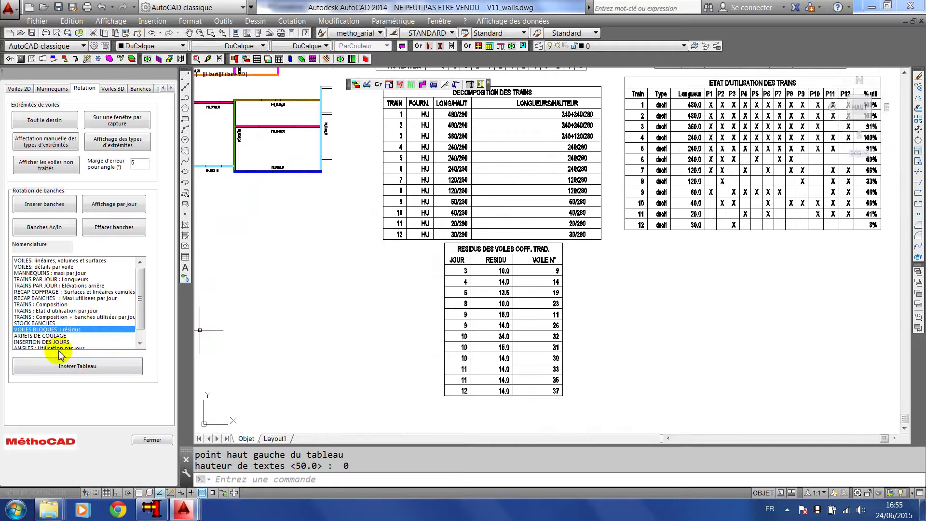
Step: Insert the pour stops table (ARRETS DE COULAGE) below the train usage table at the default text height of 50
click(48, 335)
click(75, 365)
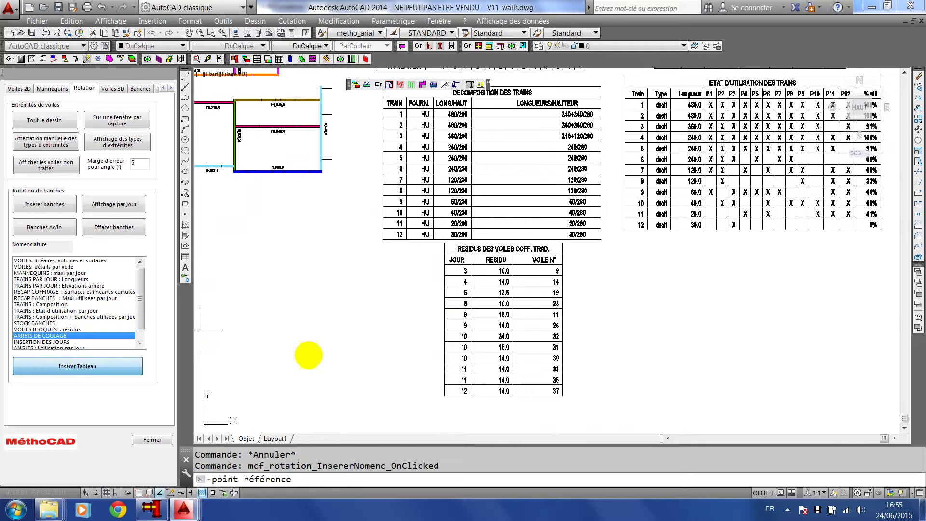
click(602, 276)
key(Return)
scroll(694, 282, up, 5)
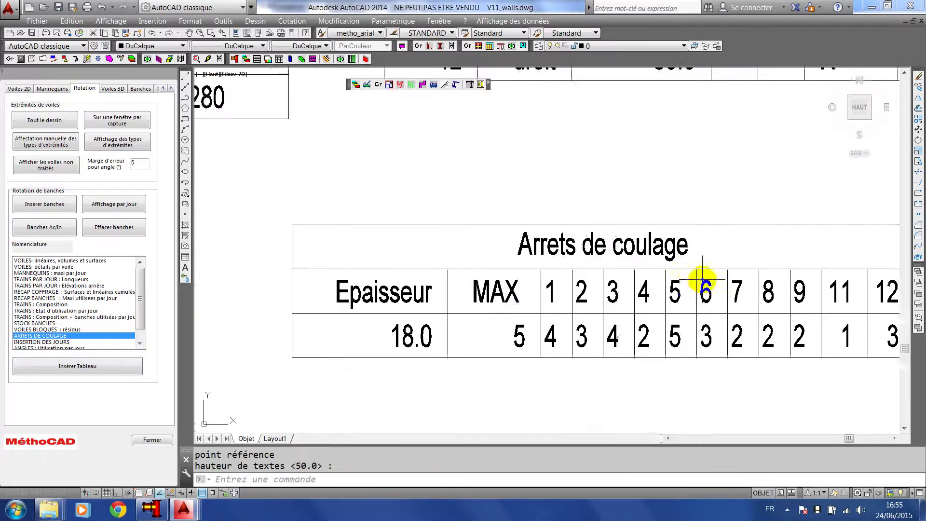
middle_drag(613, 261, 611, 250)
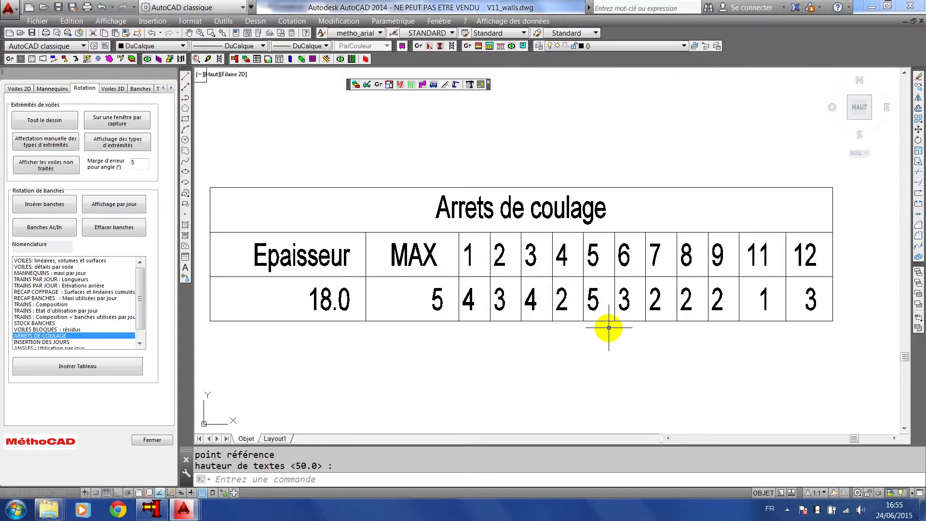
scroll(609, 328, down, 5)
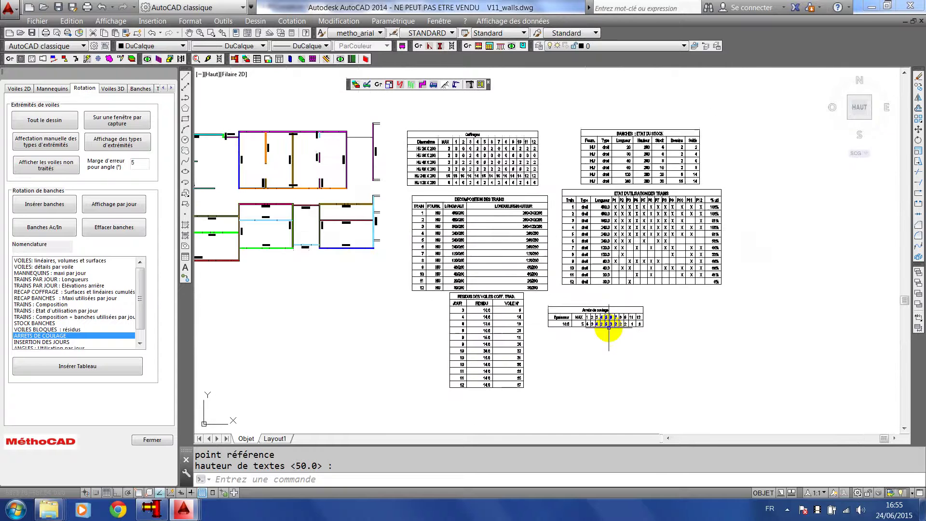
Step: Open Layout1, activate its viewport, and frame the wall plan in it with a zoom window
click(276, 438)
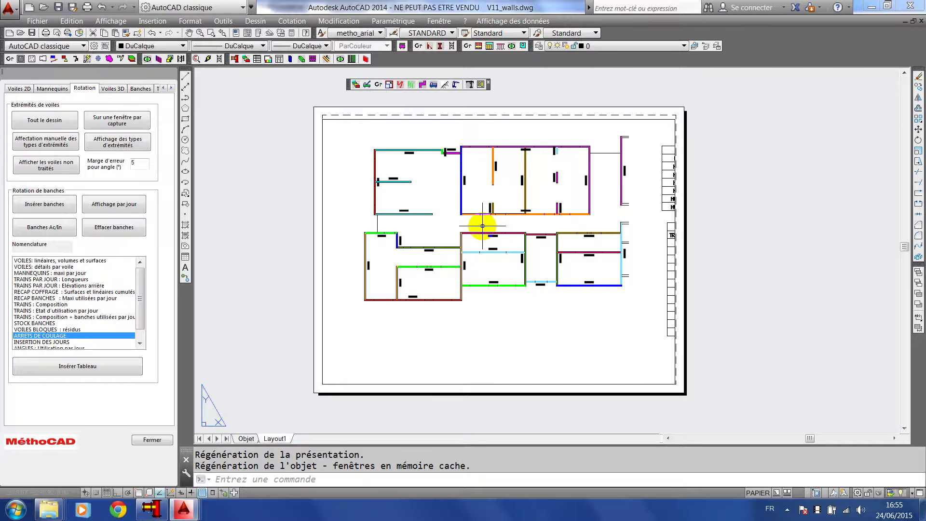
mouse_move(448, 188)
middle_down()
mouse_move(451, 205)
mouse_move(444, 196)
middle_up()
double_click(444, 196)
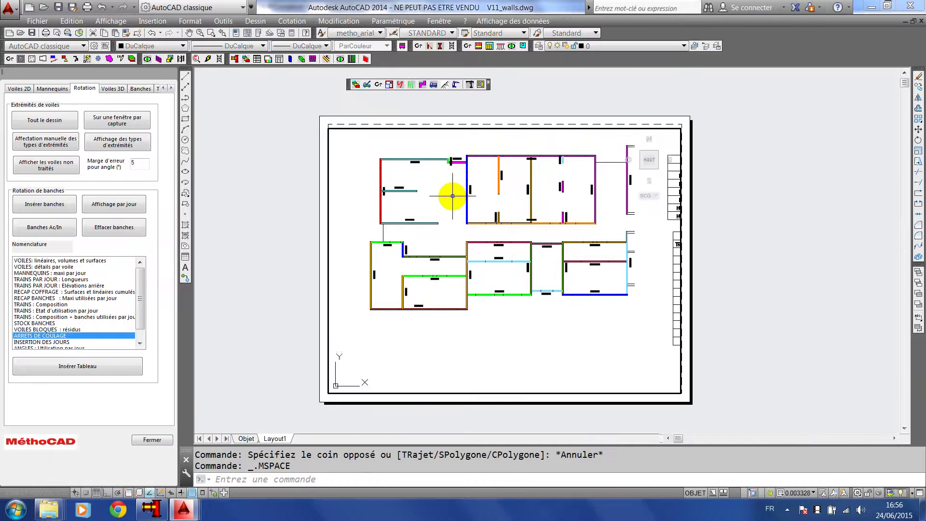
text(Z)
key(Return)
click(355, 135)
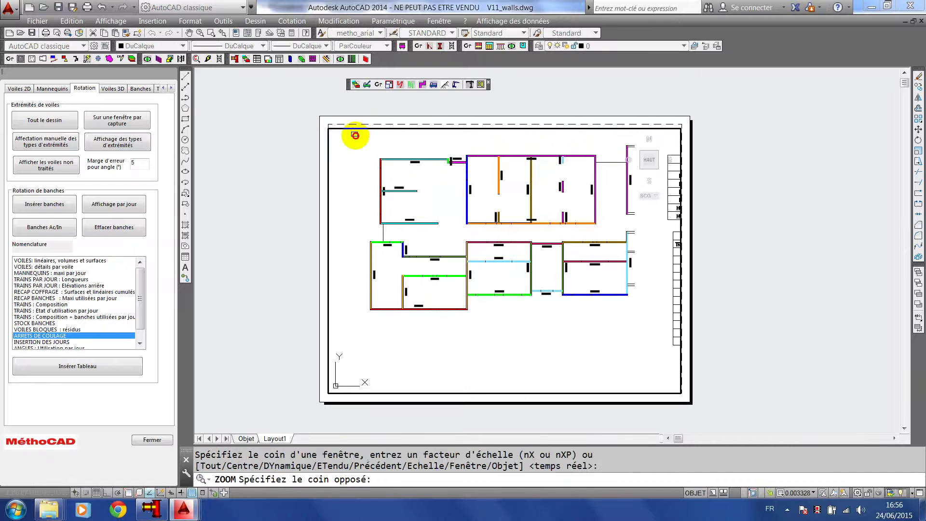
click(656, 306)
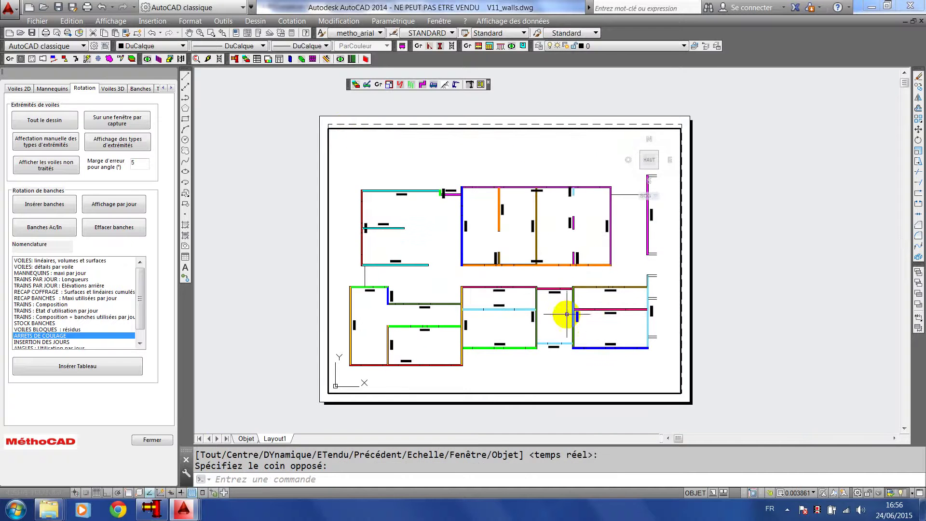
middle_drag(553, 300, 551, 307)
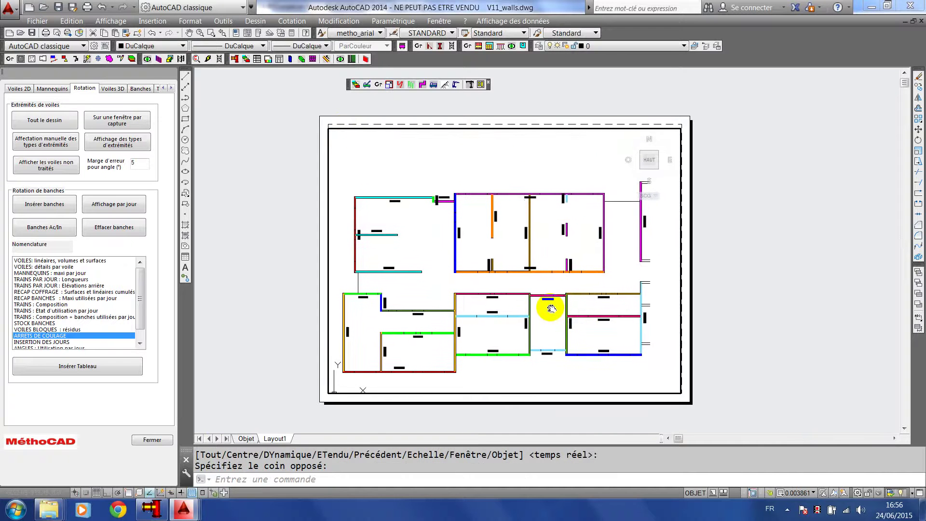
key(Escape)
key(Escape)
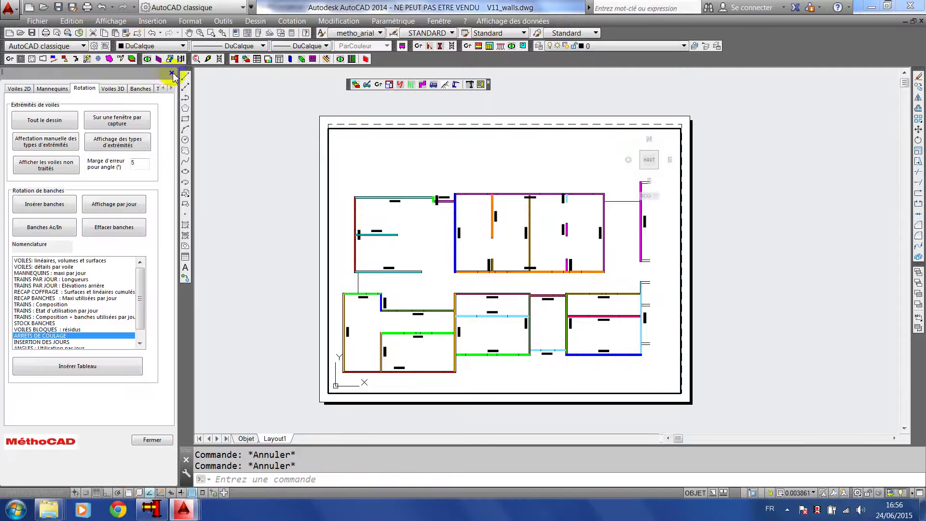
Step: Replace the rotation palette with the presentation creation tool and create 2D layouts for Jour 1 to 12, with forced colour 252 and wall texts shown
click(172, 73)
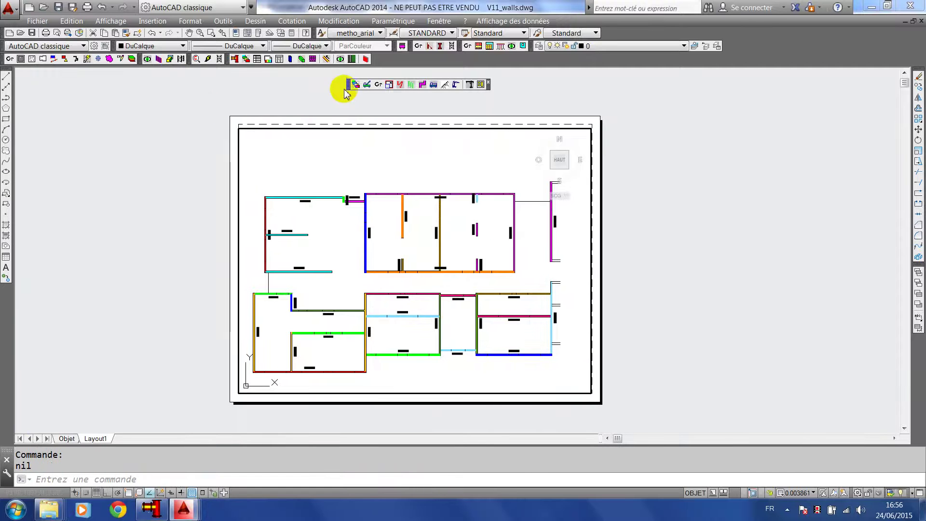
click(268, 59)
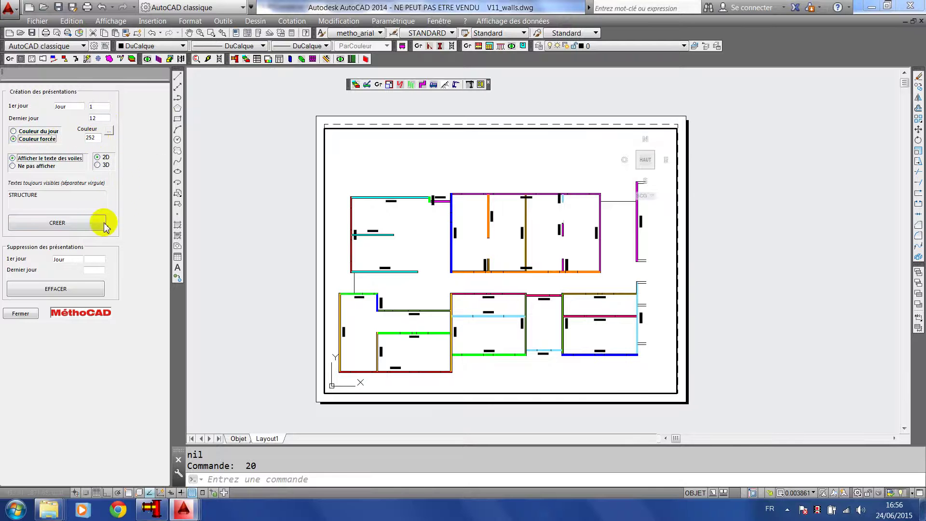
click(88, 226)
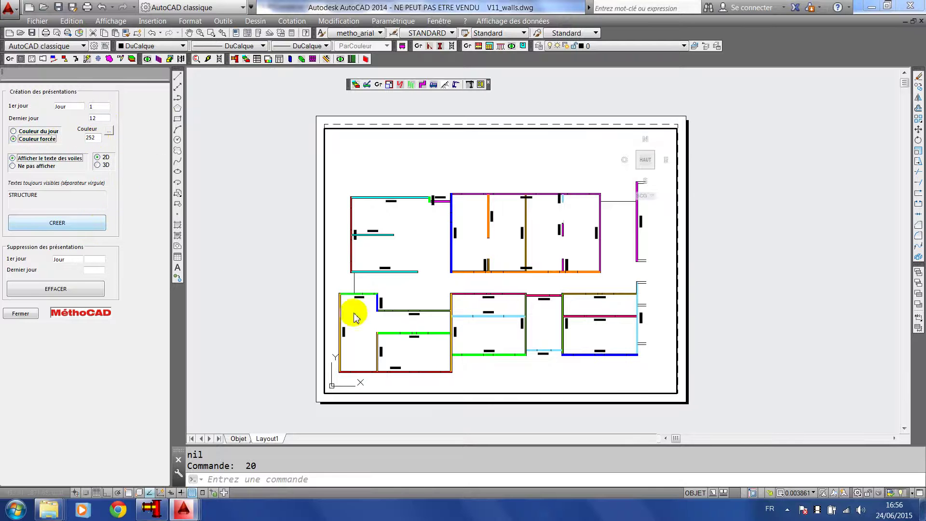
click(68, 223)
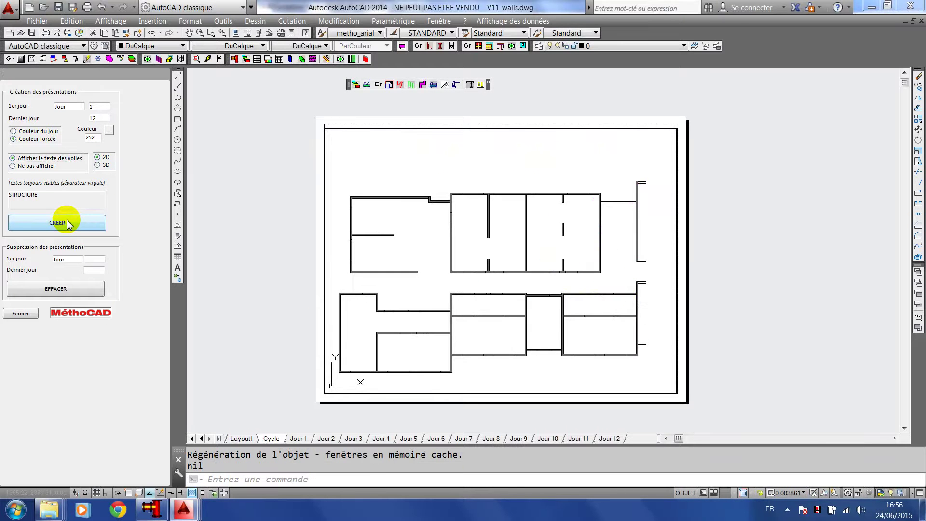
Step: Examine the Jour 1 and Jour 2 layouts in paper space, checking the day's panels and train lengths table on each
click(299, 439)
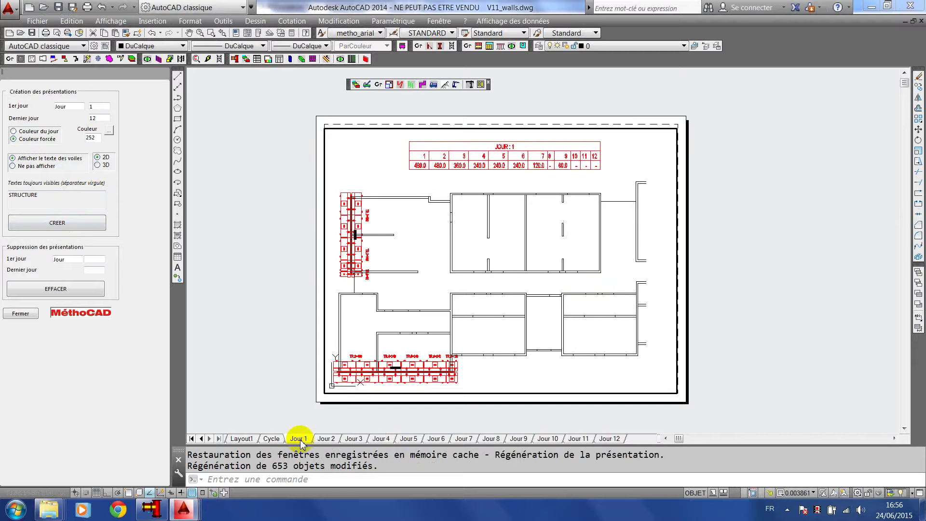
double_click(300, 378)
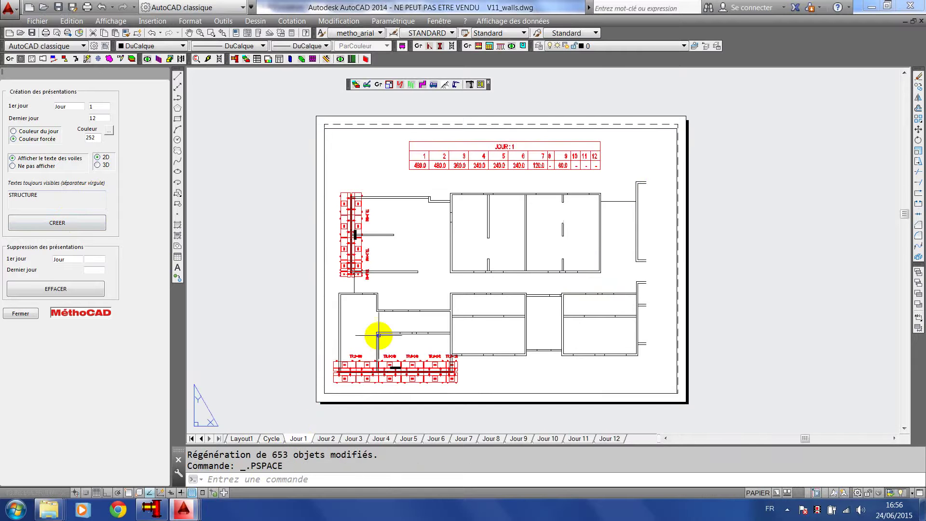
scroll(379, 335, up, 4)
scroll(403, 347, down, 3)
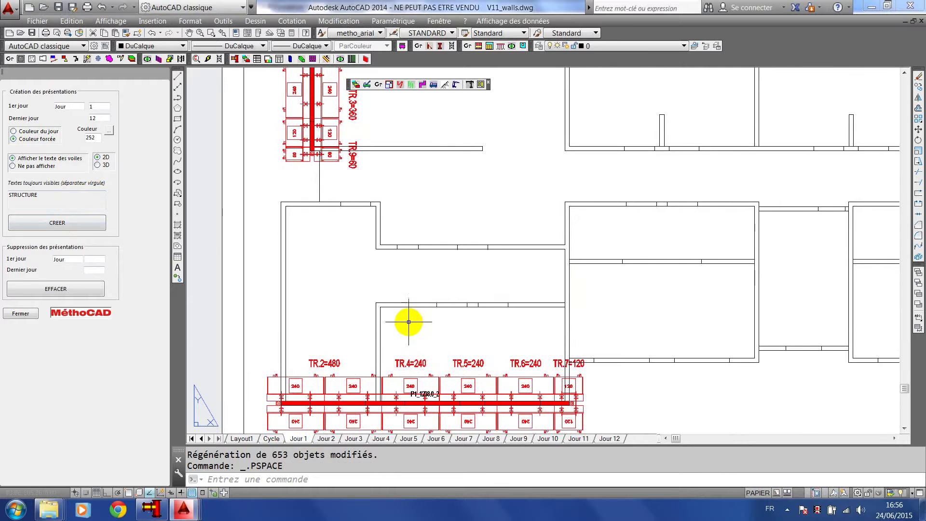
scroll(446, 279, down, 2)
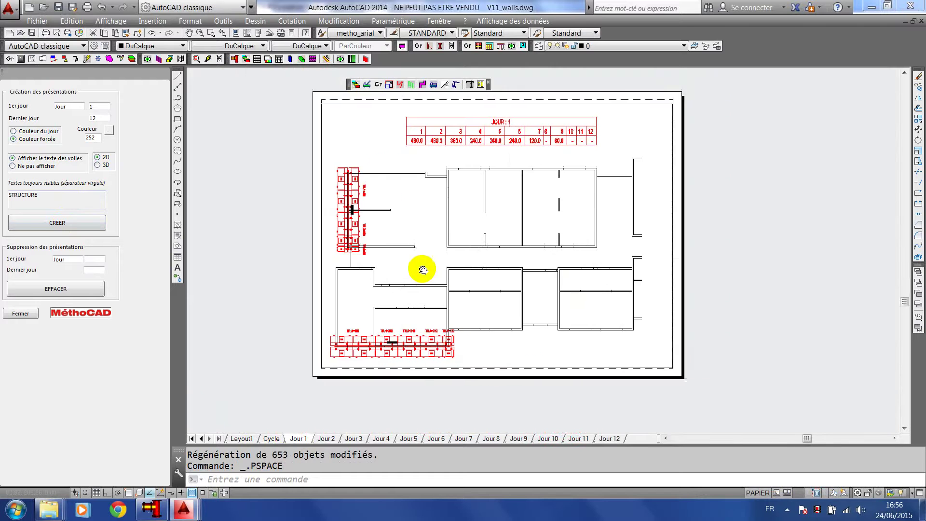
click(326, 438)
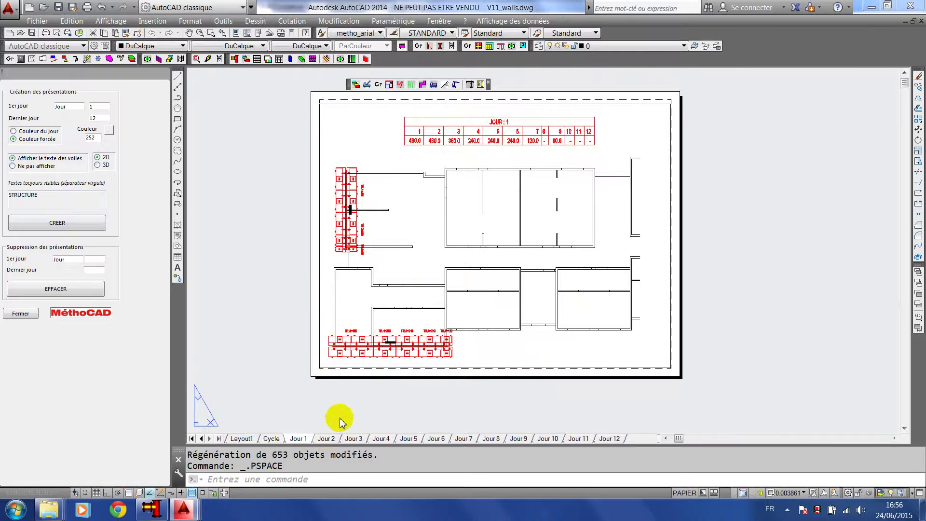
double_click(296, 378)
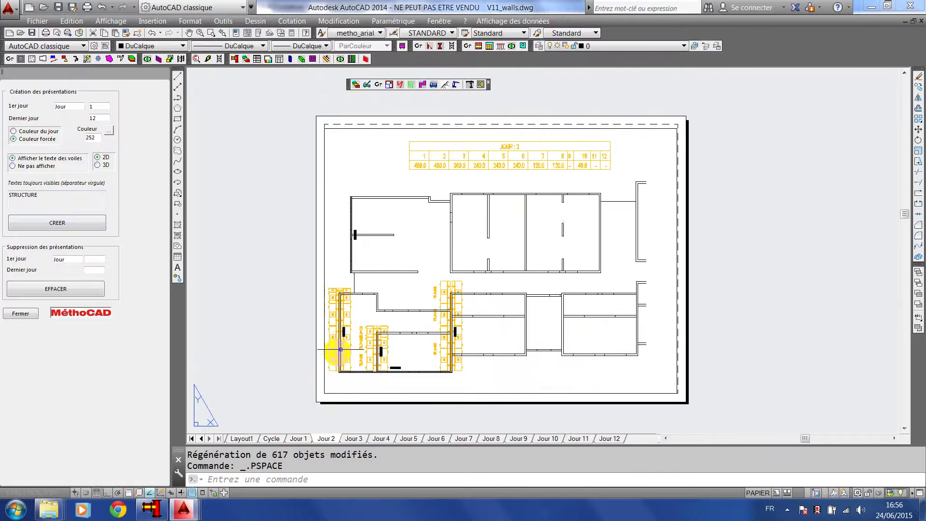
scroll(364, 270, up, 4)
scroll(355, 267, down, 4)
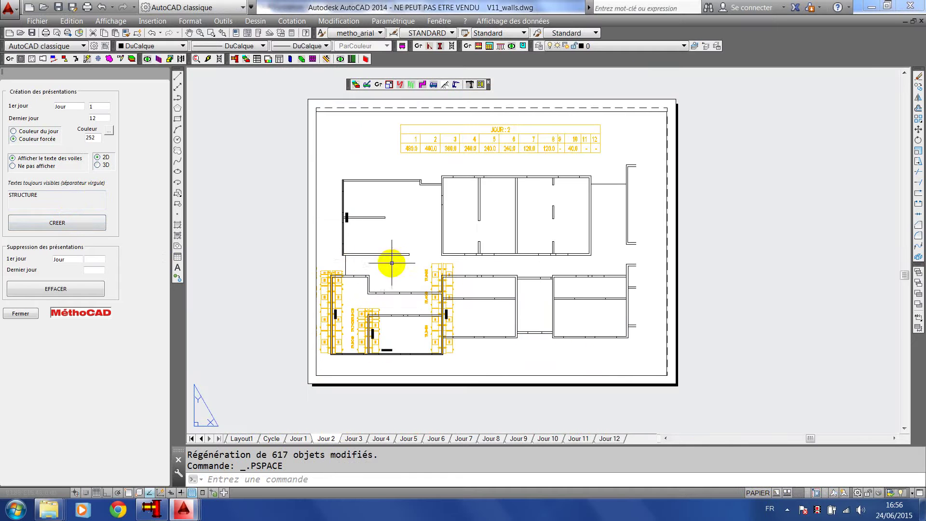
middle_drag(393, 262, 389, 258)
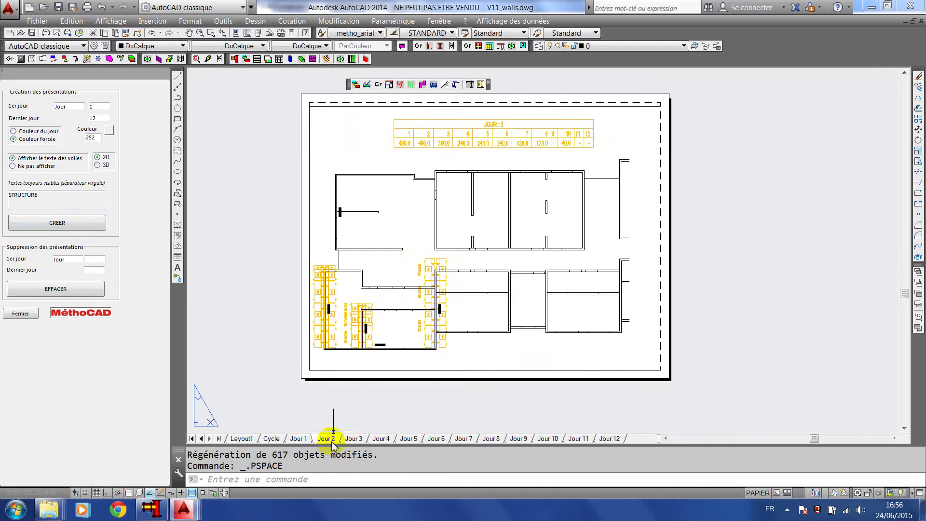
Step: Examine the Jour 3 layout in paper space, checking the day's wall panels and train labels up close
click(352, 439)
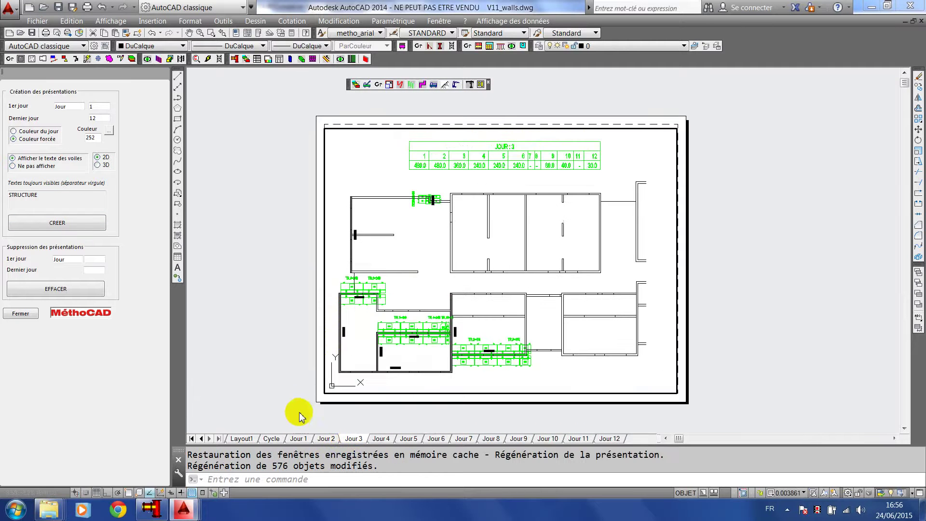
double_click(241, 317)
scroll(337, 309, up, 5)
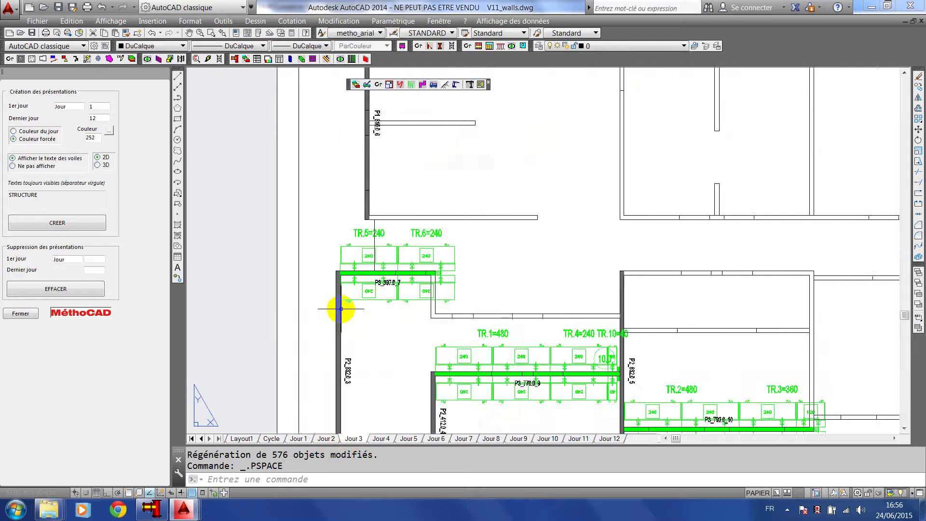
middle_drag(507, 347, 453, 352)
scroll(453, 347, down, 2)
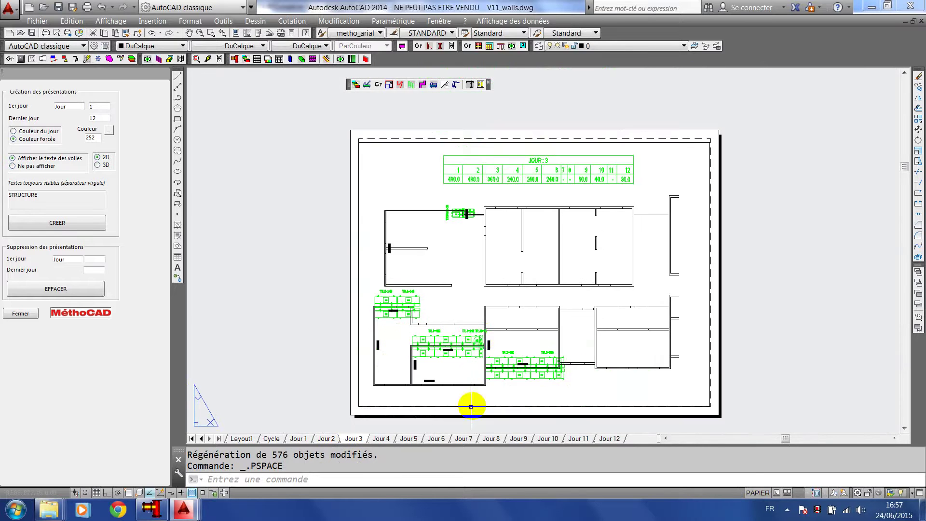
Step: Review the Jour 4 to Jour 12 layouts in sequence, checking each day's panels and train lengths table
click(382, 439)
click(407, 439)
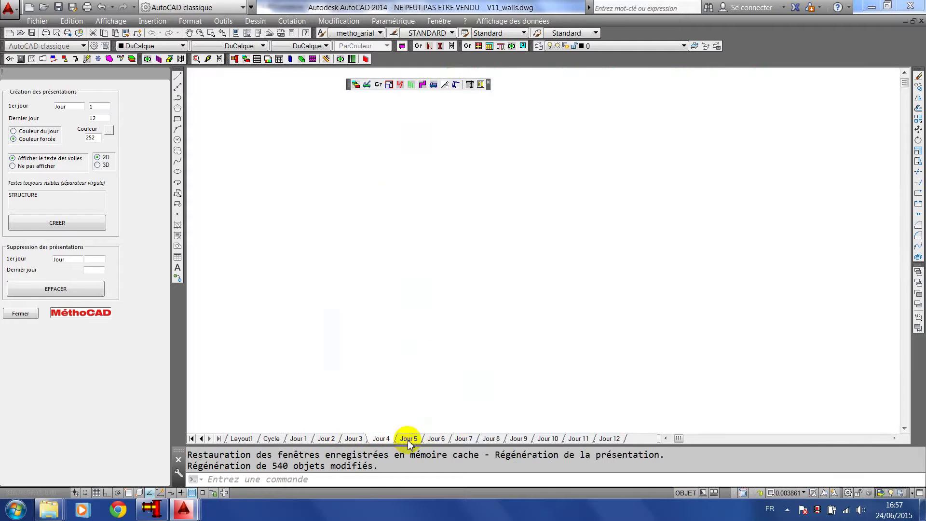
click(438, 438)
click(465, 439)
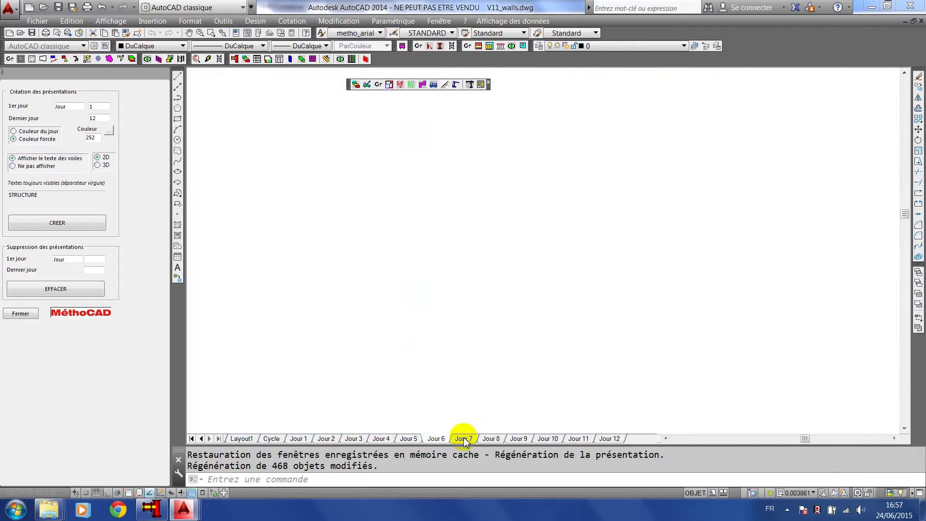
click(491, 439)
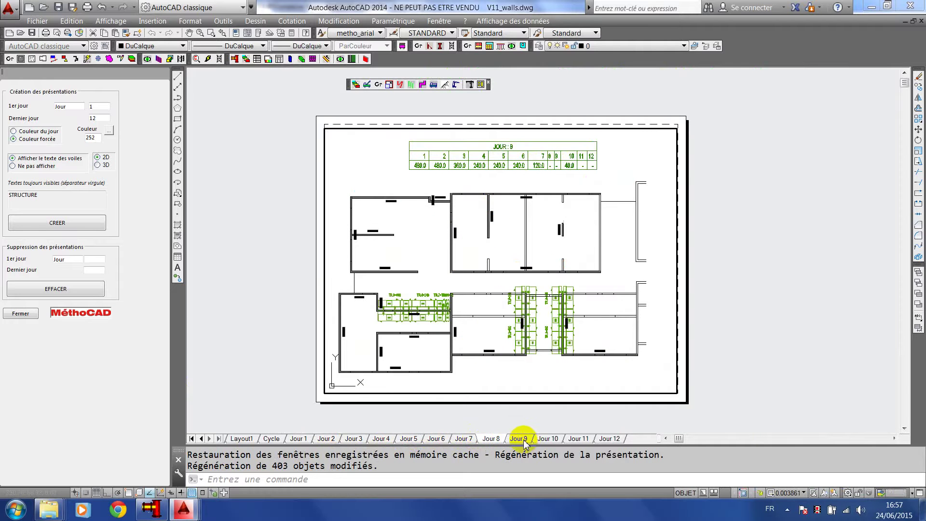
click(518, 439)
click(547, 439)
click(578, 439)
click(609, 439)
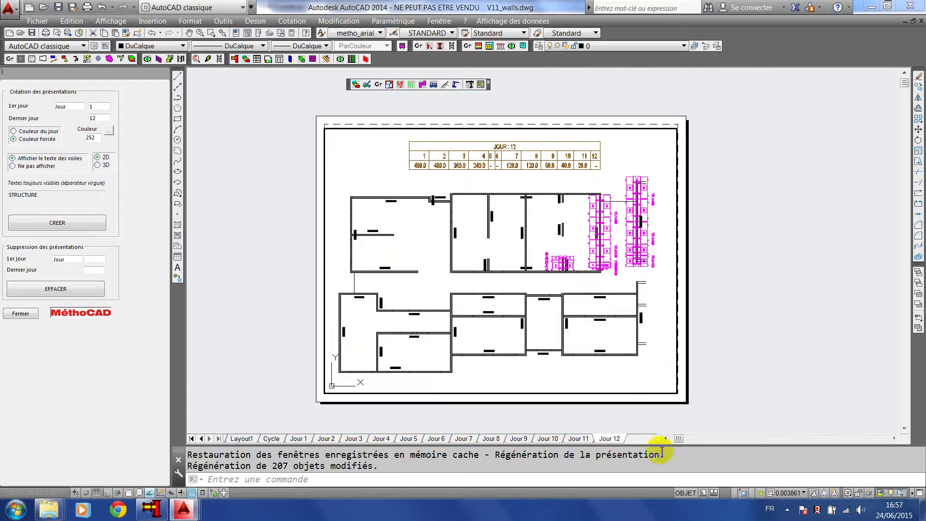
Step: Open the Nomenclature layout and reframe its viewport on the nomenclature tables instead of the wall plan, returning to paper space
drag(658, 434, 679, 439)
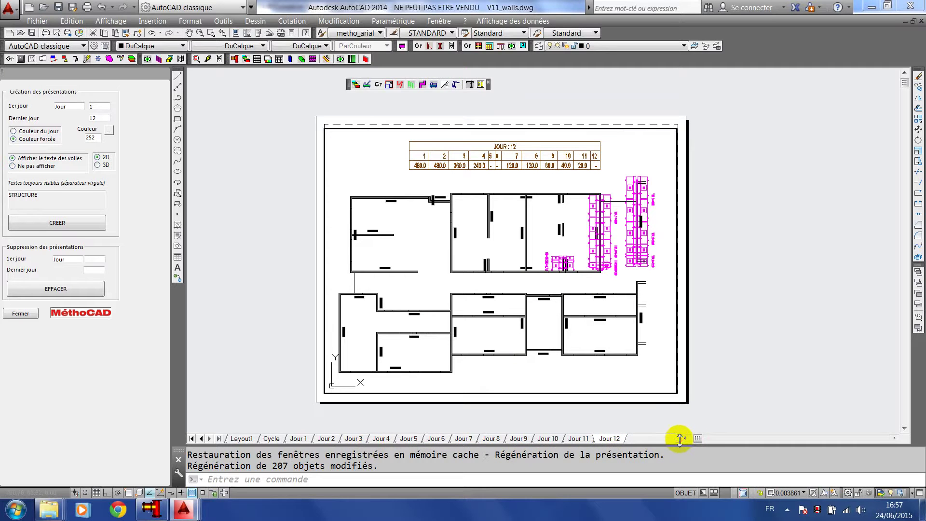
click(191, 439)
click(257, 439)
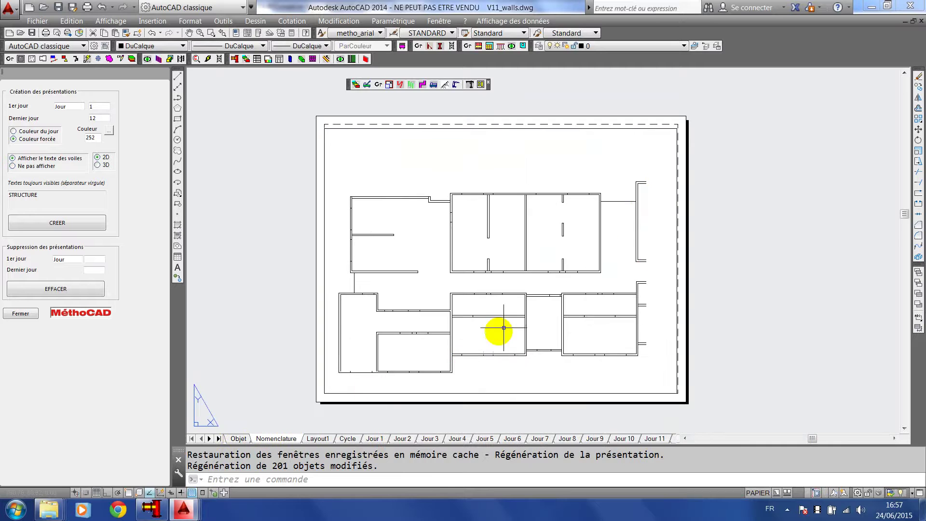
middle_drag(523, 310, 566, 311)
double_click(565, 291)
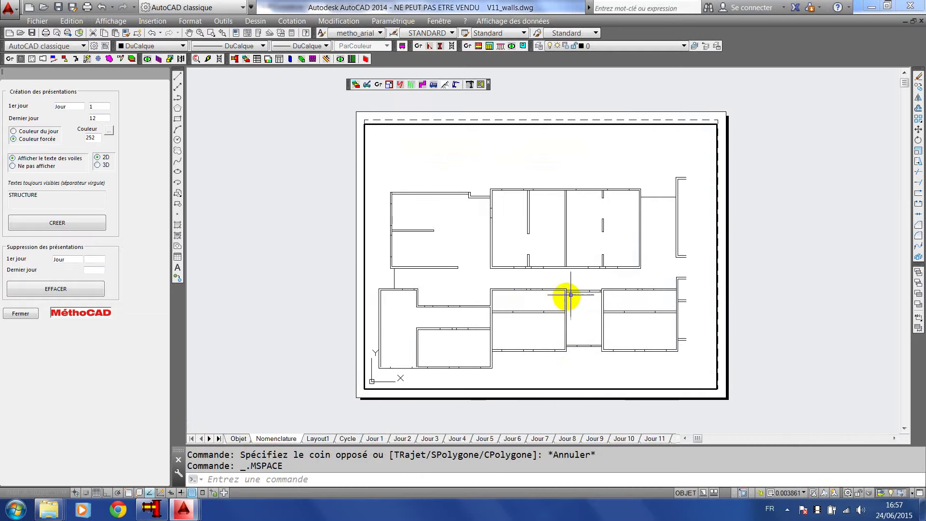
middle_drag(564, 271, 321, 264)
scroll(308, 241, down, 2)
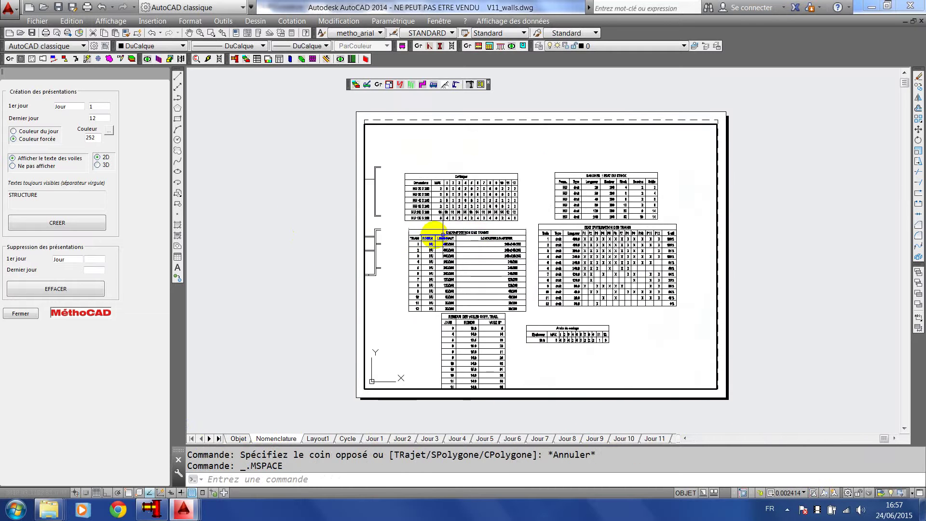
scroll(472, 205, down, 2)
middle_drag(470, 201, 463, 199)
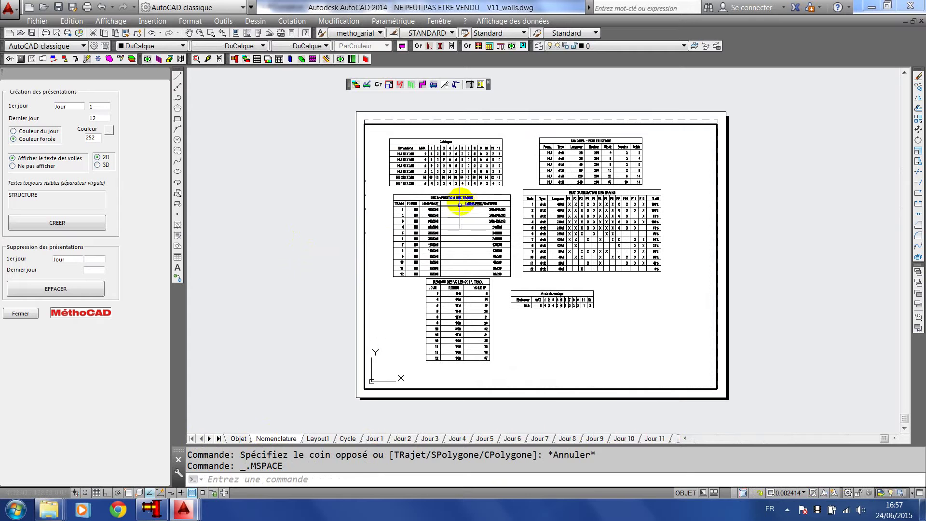
double_click(305, 196)
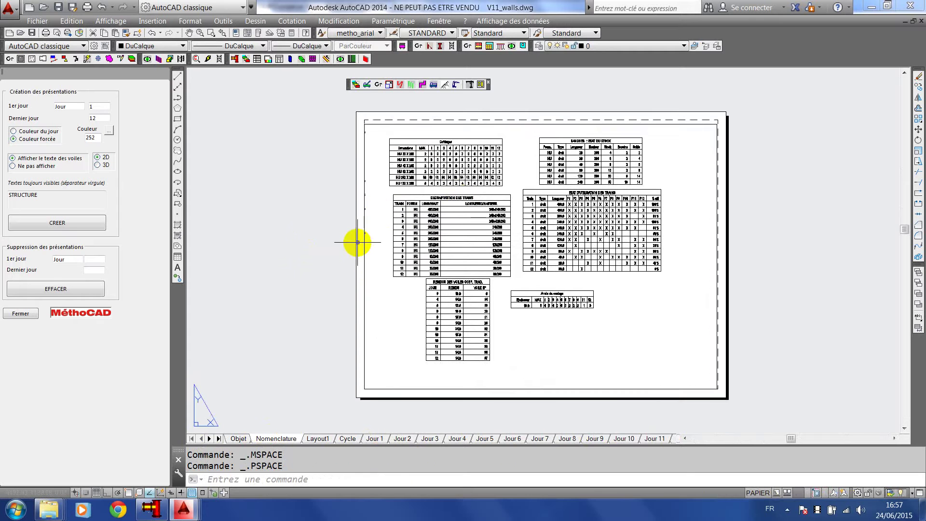